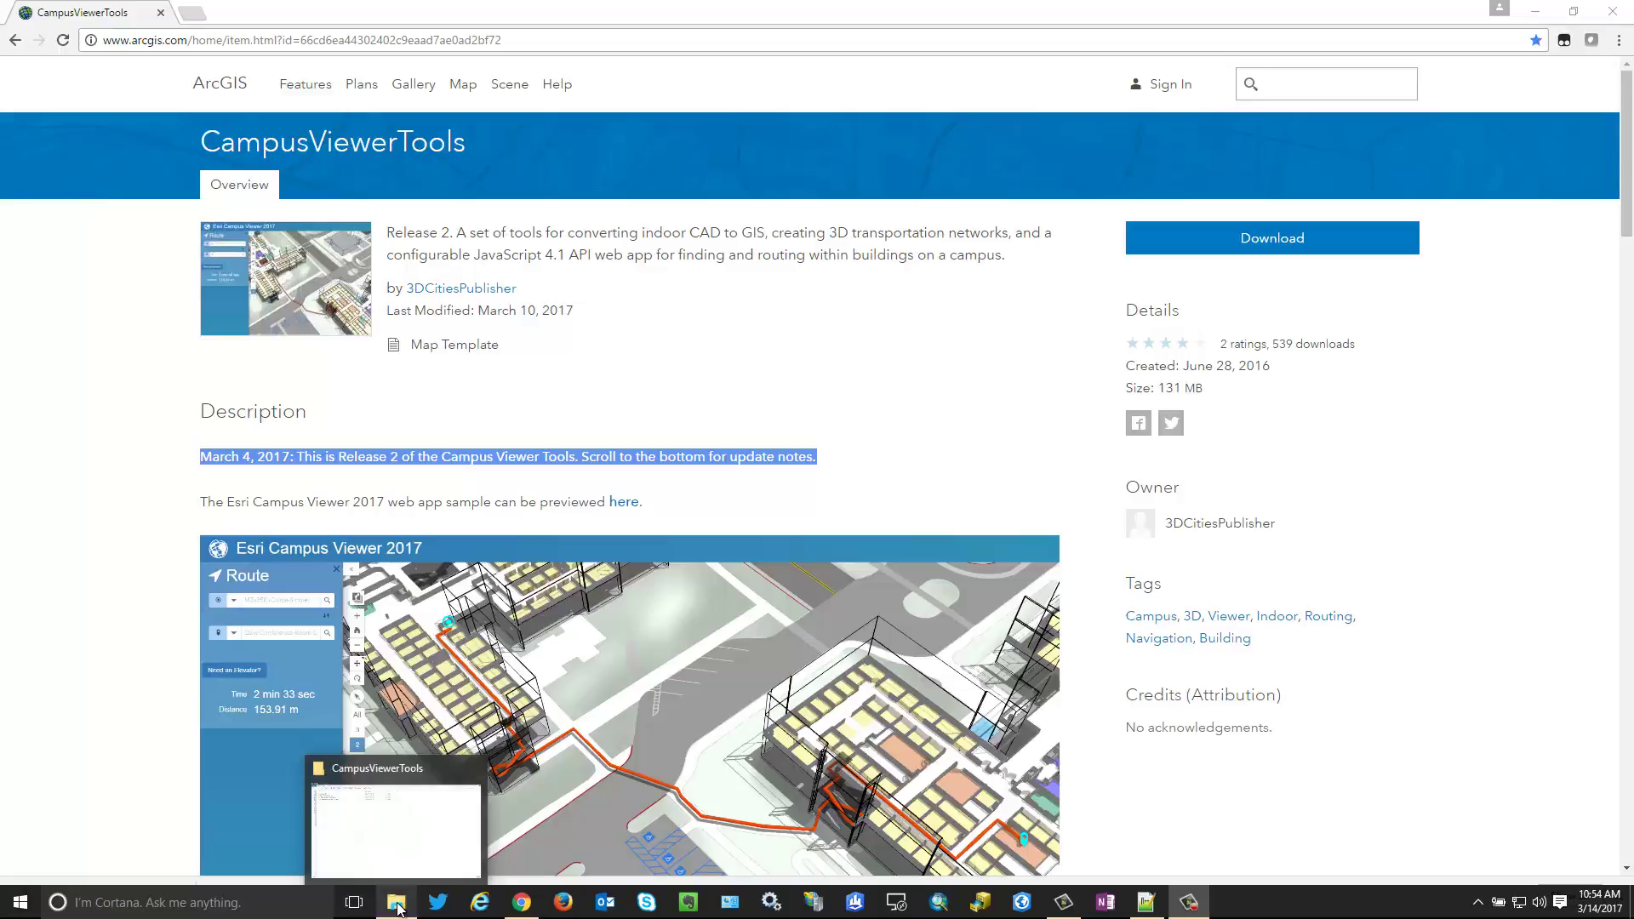
# Bring the File Explorer window showing the CampusViewerTools folder to the front.
pyautogui.click(396, 906)
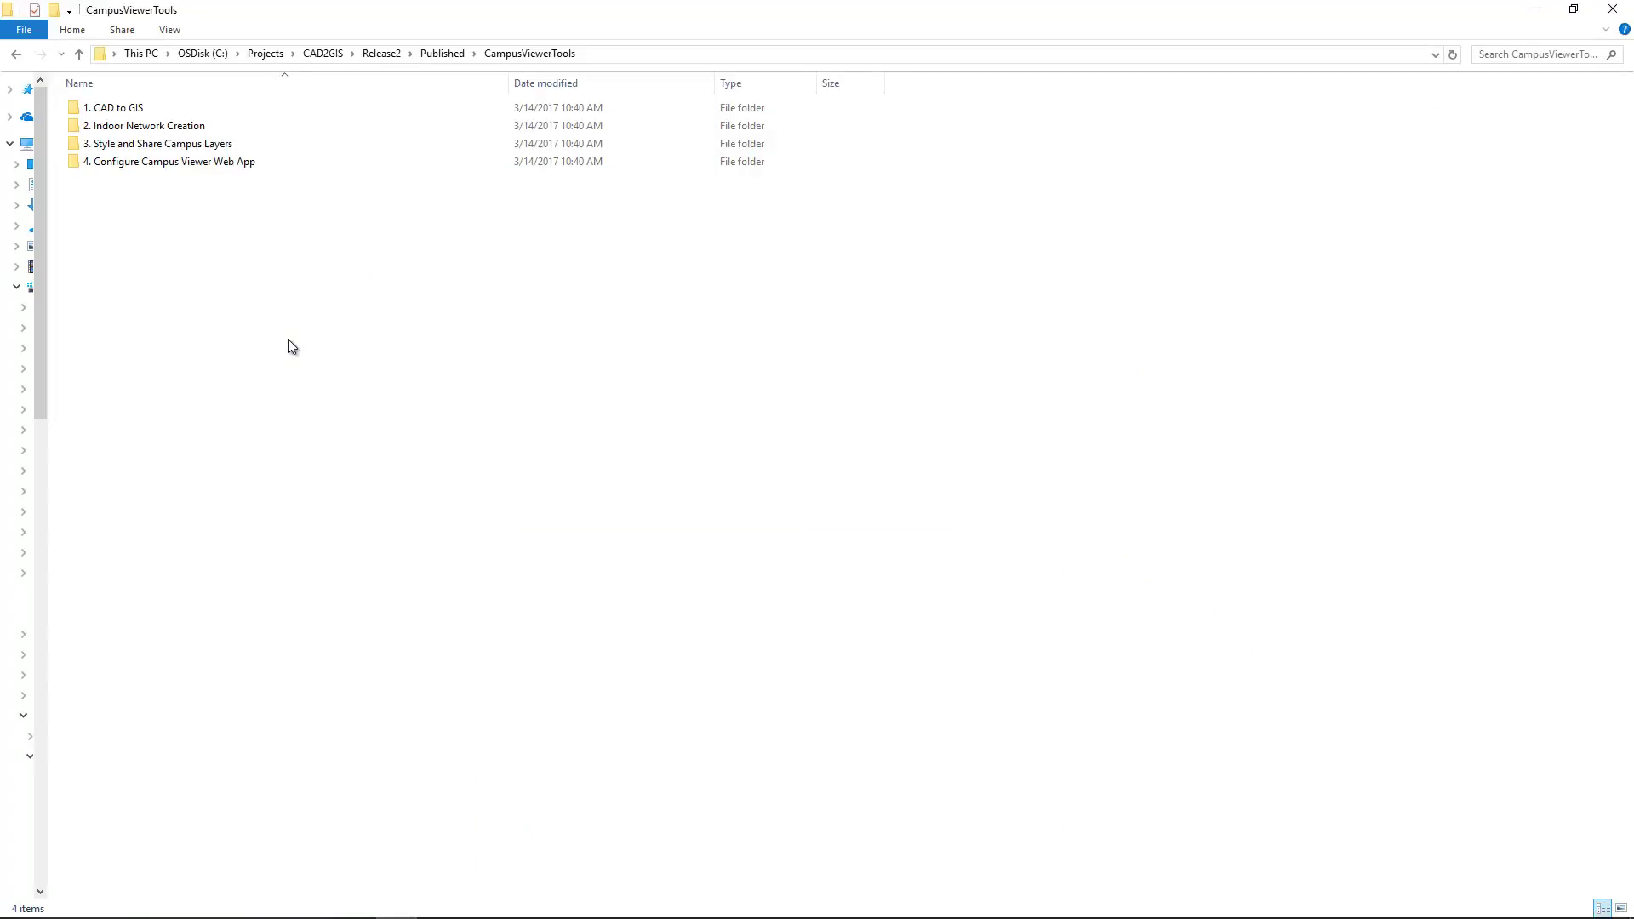
# Open the '4. Configure Campus Viewer Web App' folder to reveal ECV_3D and App_Config.pdf.
pyautogui.doubleClick(161, 163)
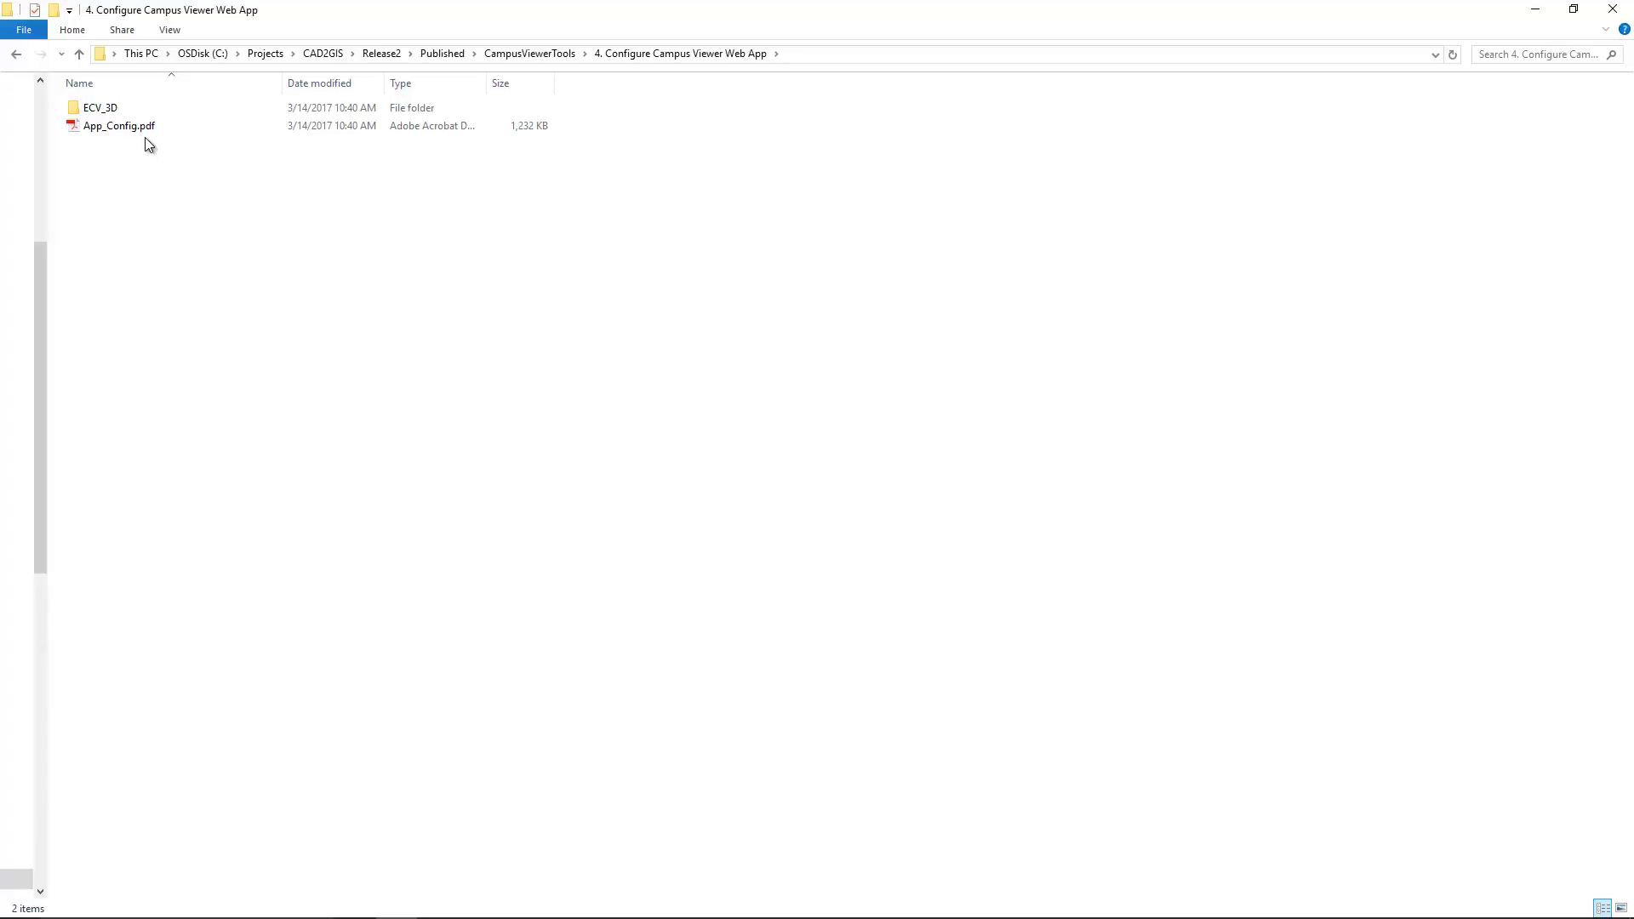
# Copy the ECV_3D folder and paste it into C:\inetpub\wwwroot, approving the access prompt.
pyautogui.rightClick(92, 107)
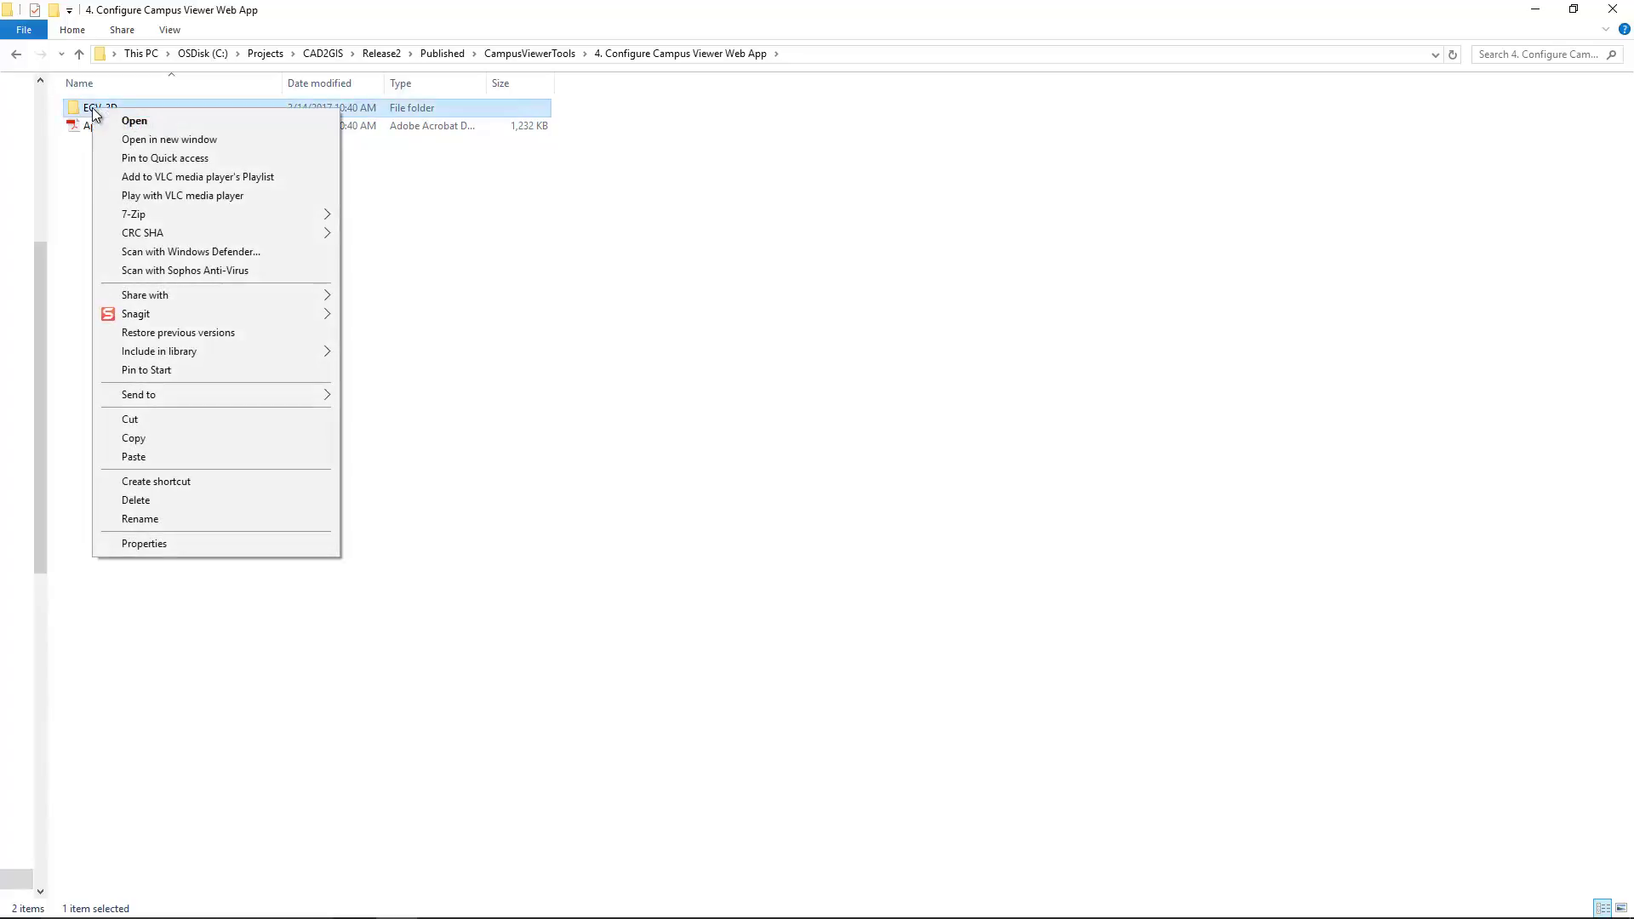
pyautogui.click(142, 436)
pyautogui.moveTo(53, 372); pyautogui.dragTo(381, 189)
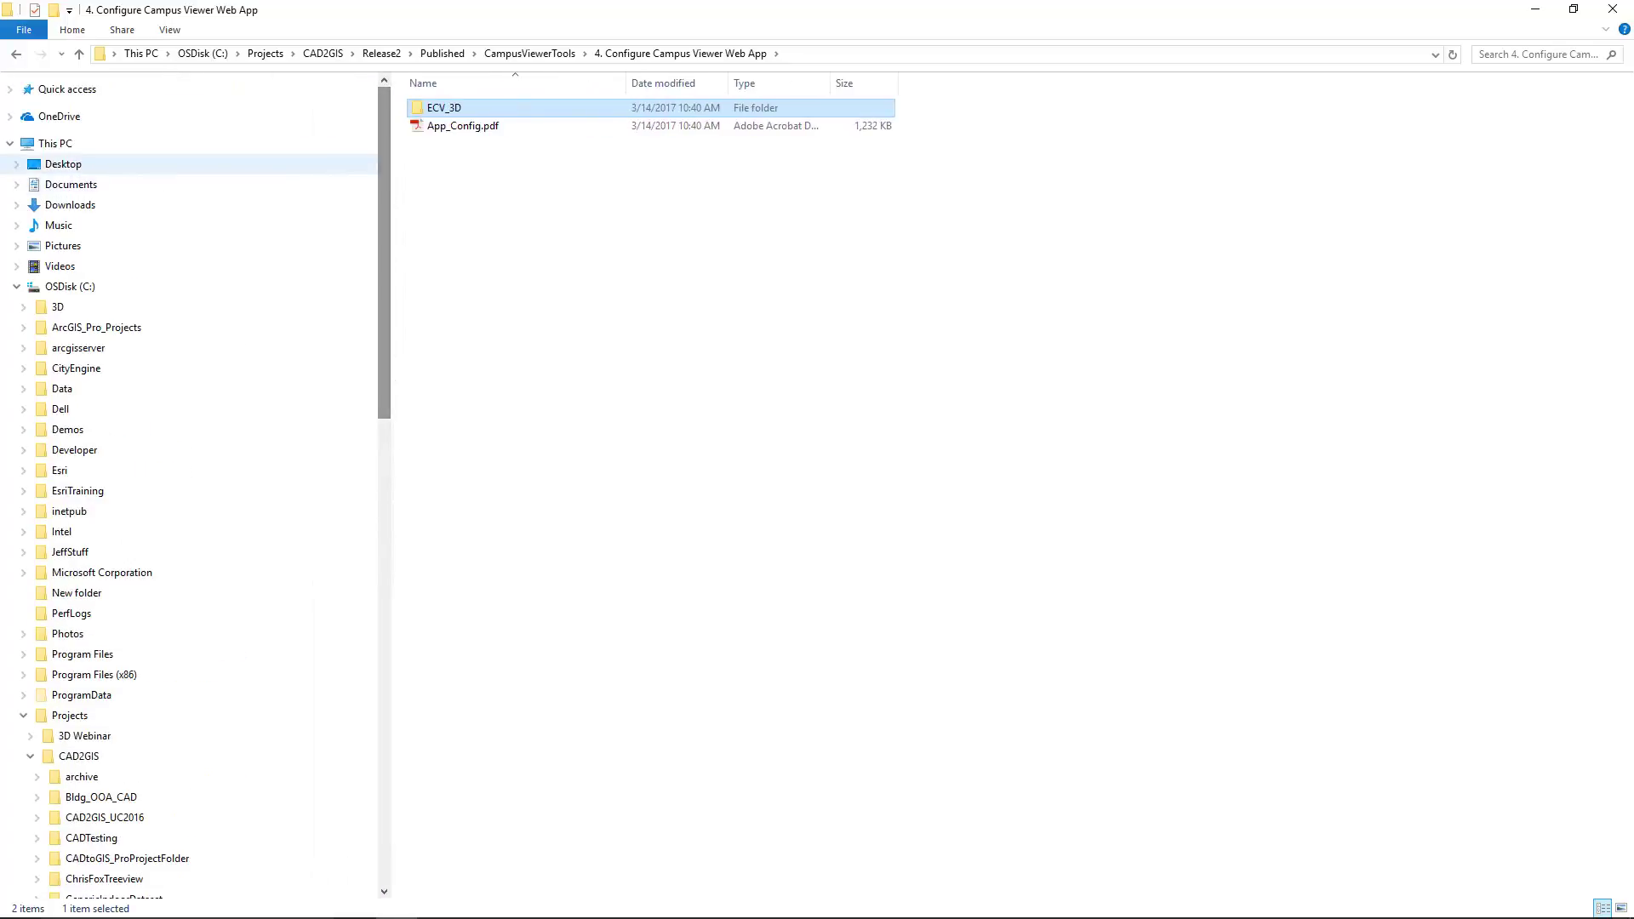
pyautogui.click(11, 90)
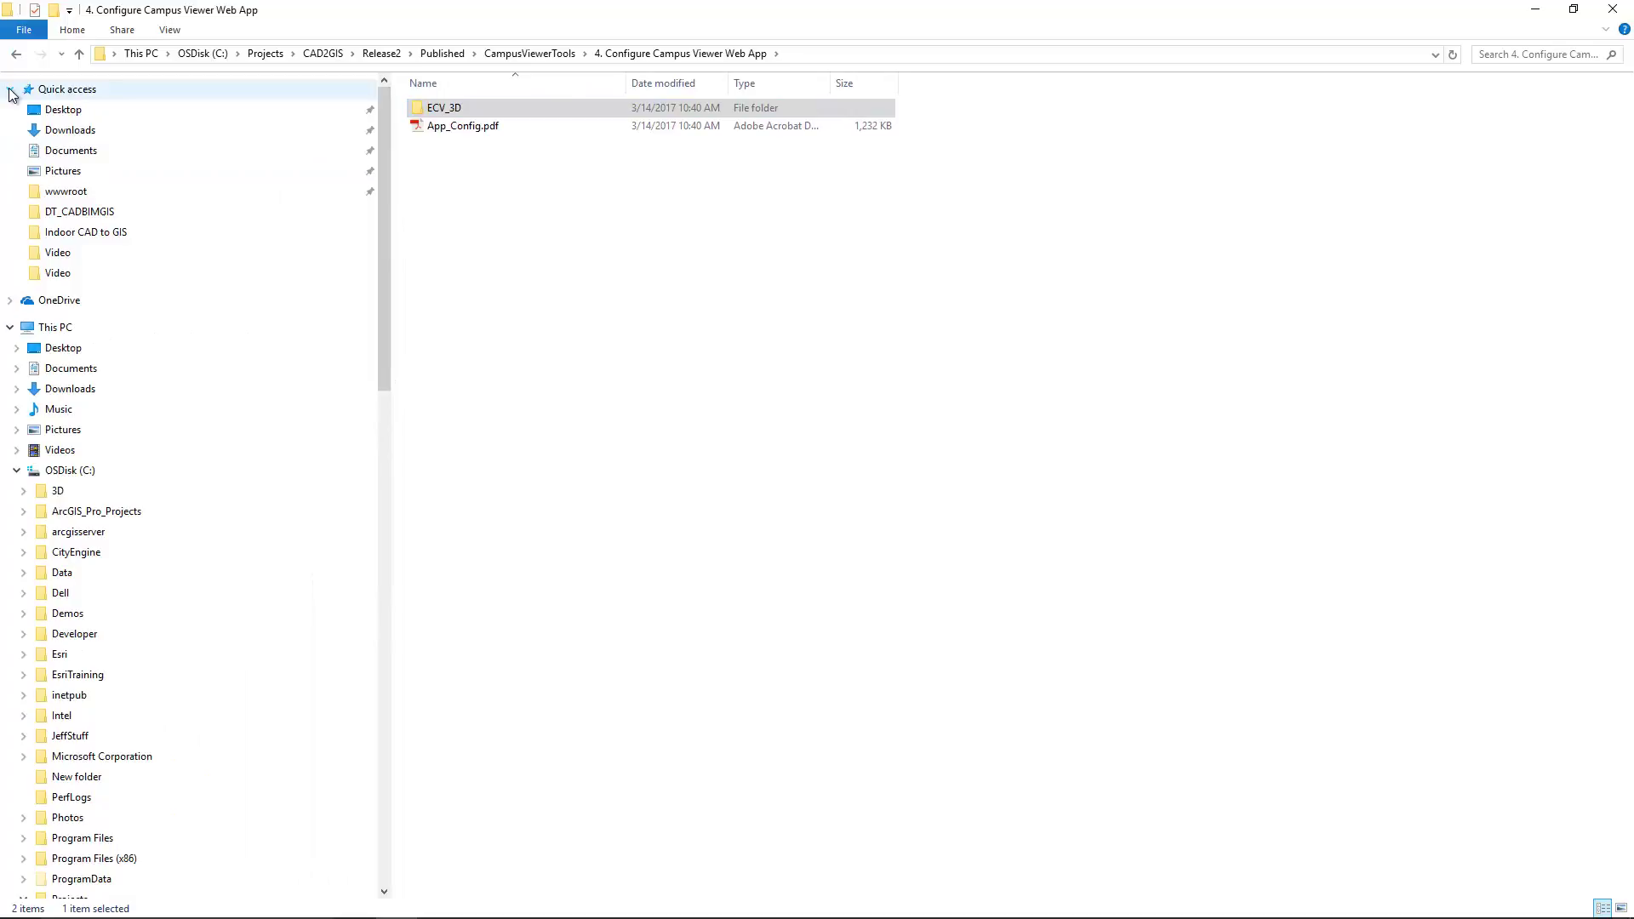
pyautogui.click(70, 196)
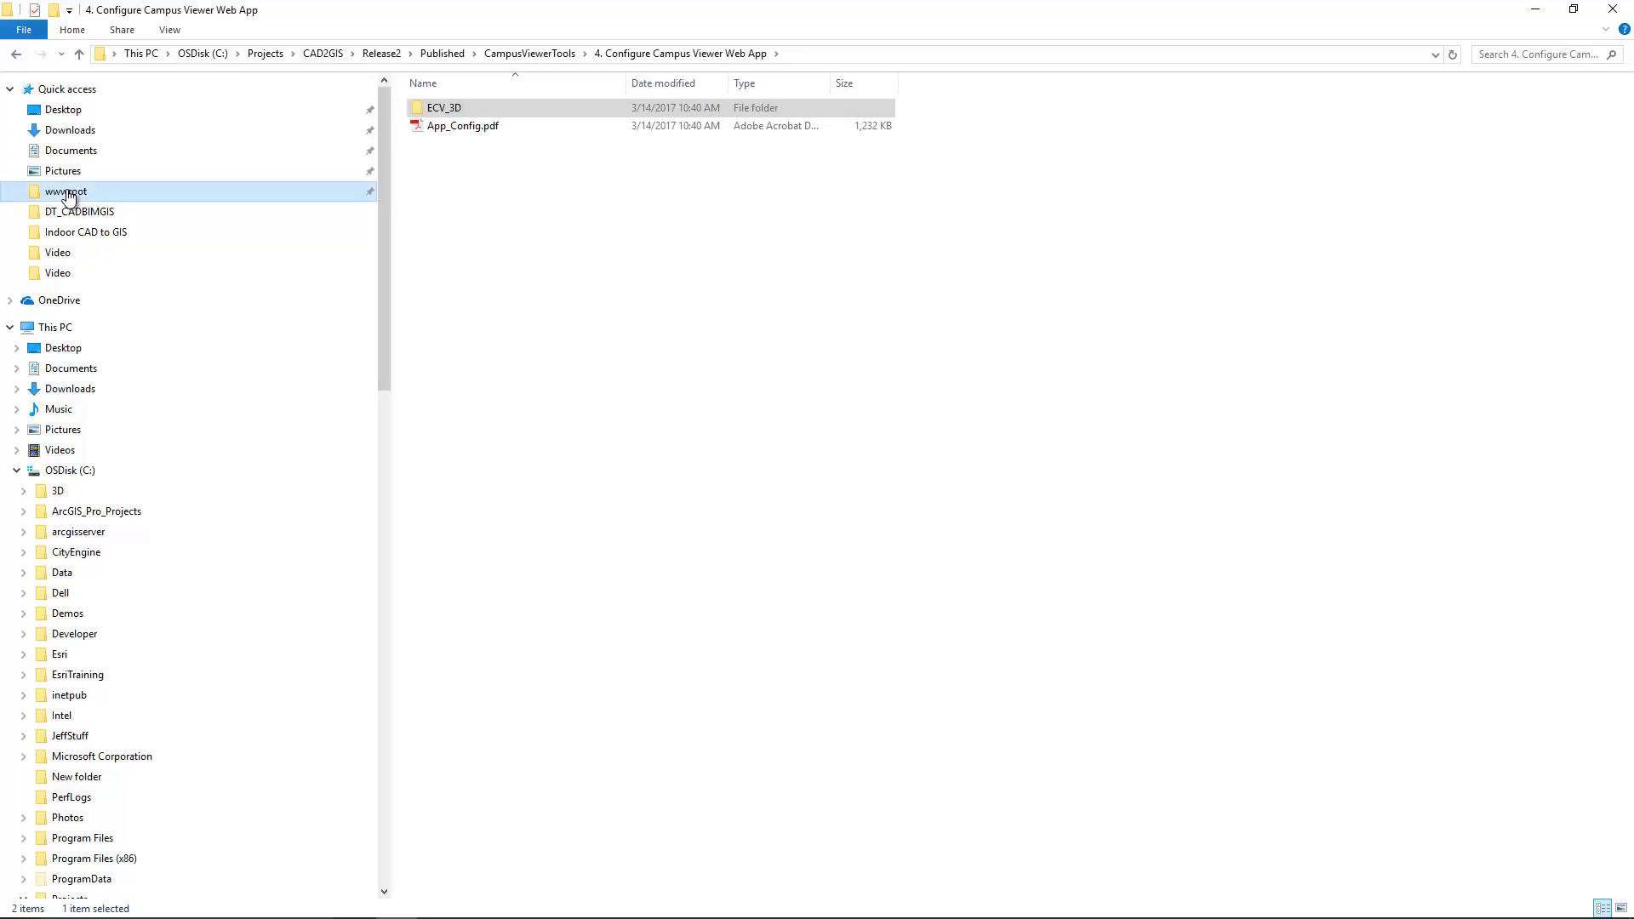
pyautogui.rightClick(454, 438)
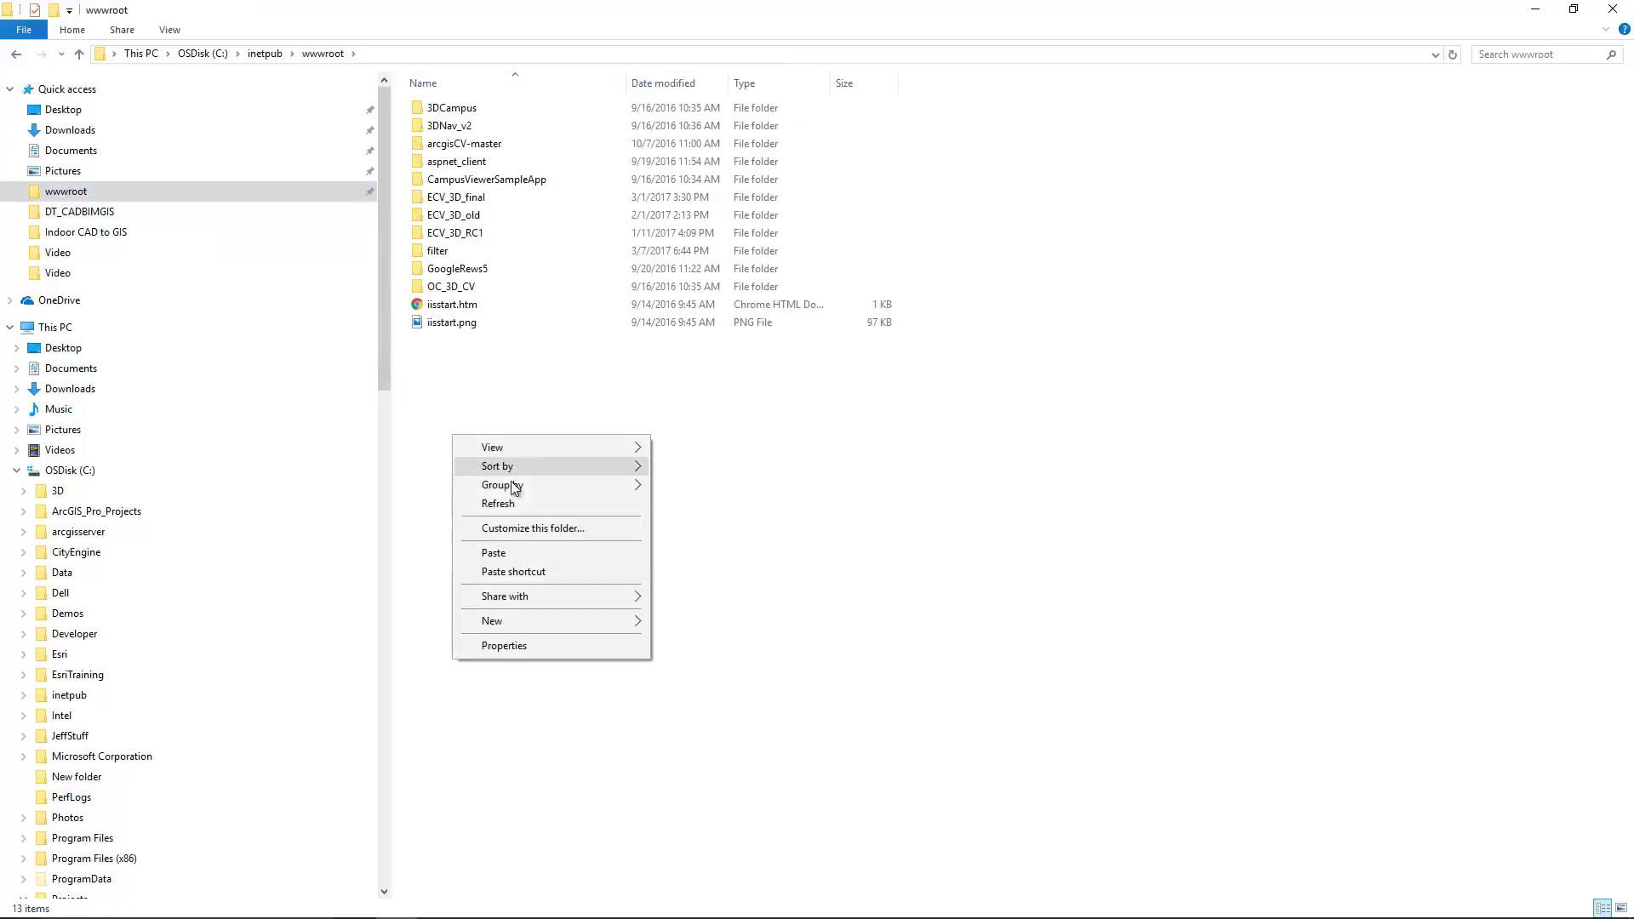
pyautogui.click(502, 553)
pyautogui.click(747, 358)
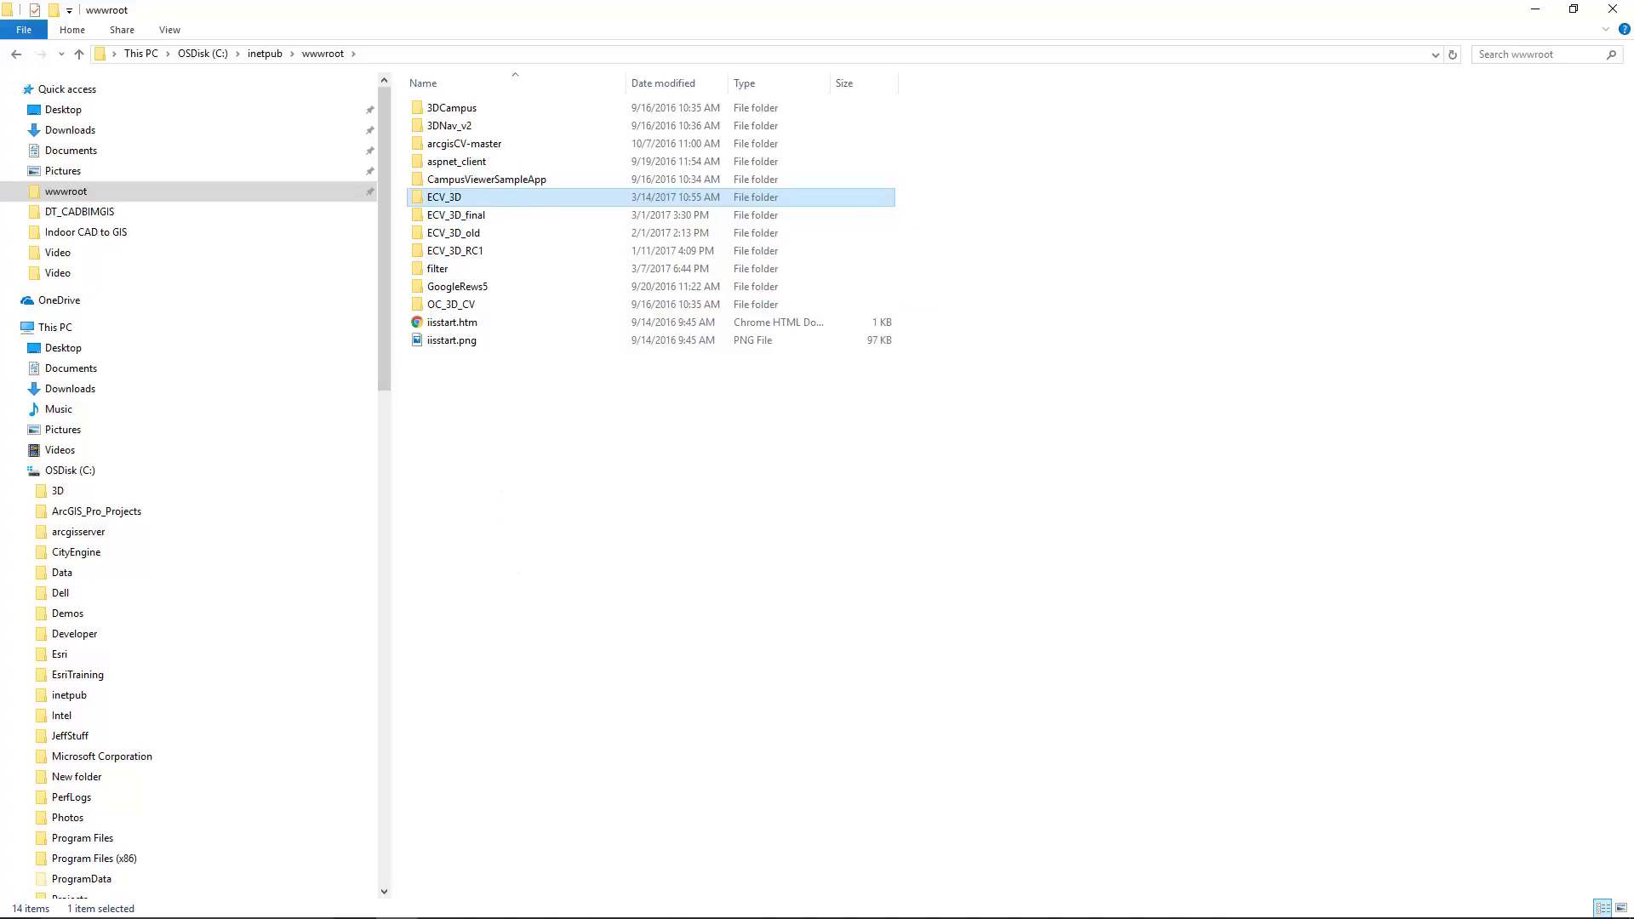
pyautogui.moveTo(1064, 914)
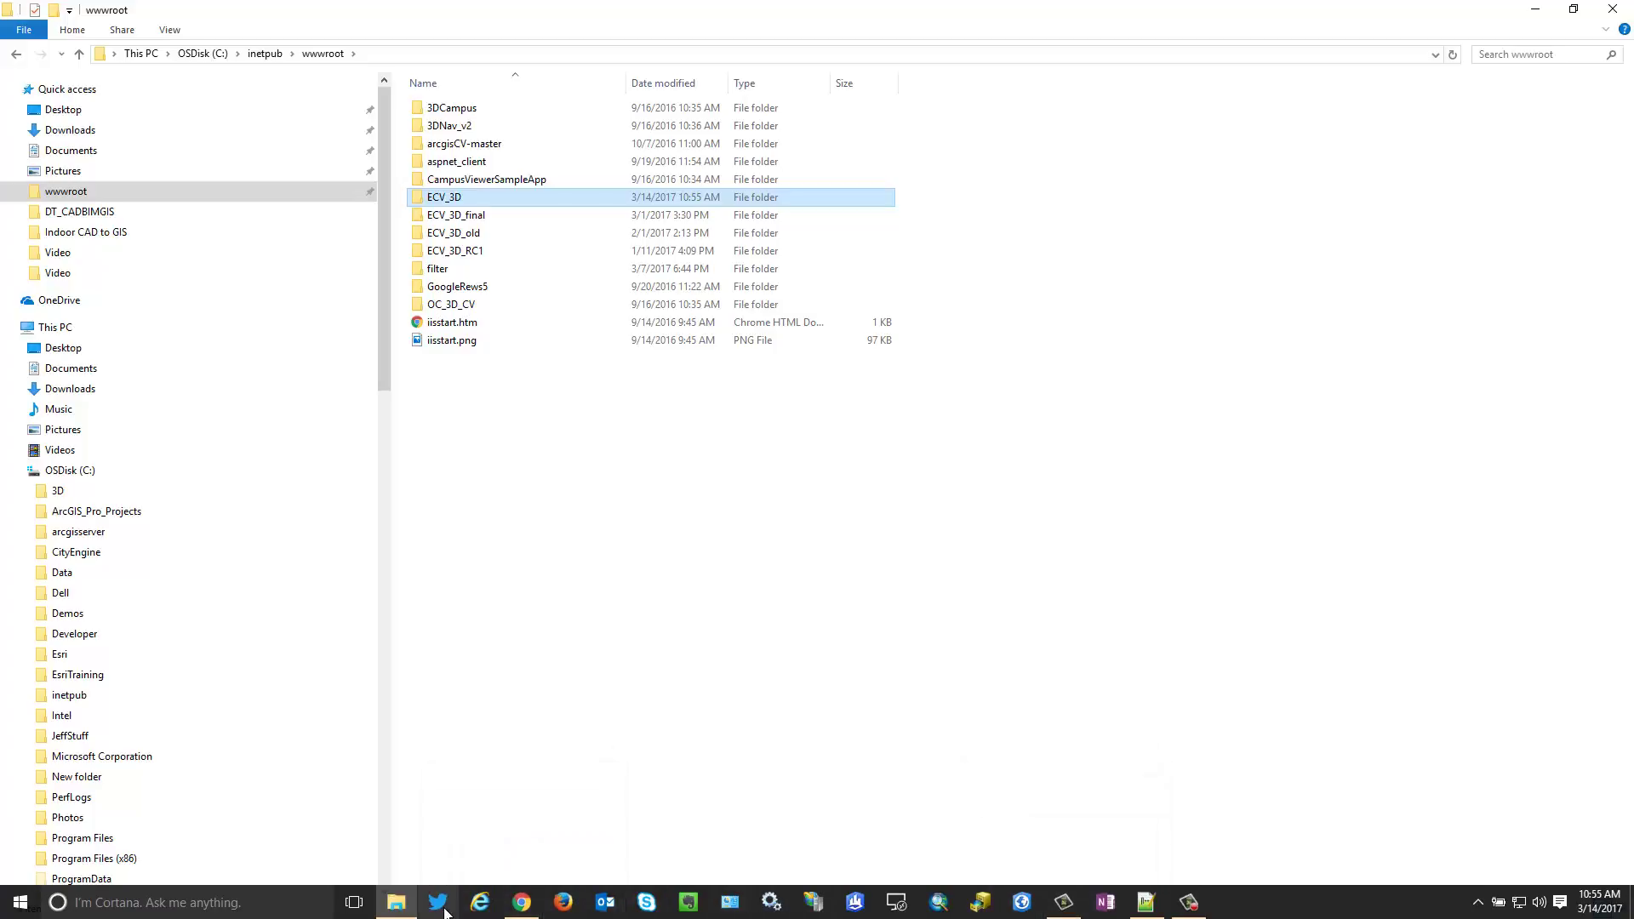
# Load the local ECV_3D/index.html Esri Campus Viewer Sample in a new Chrome tab.
pyautogui.click(522, 902)
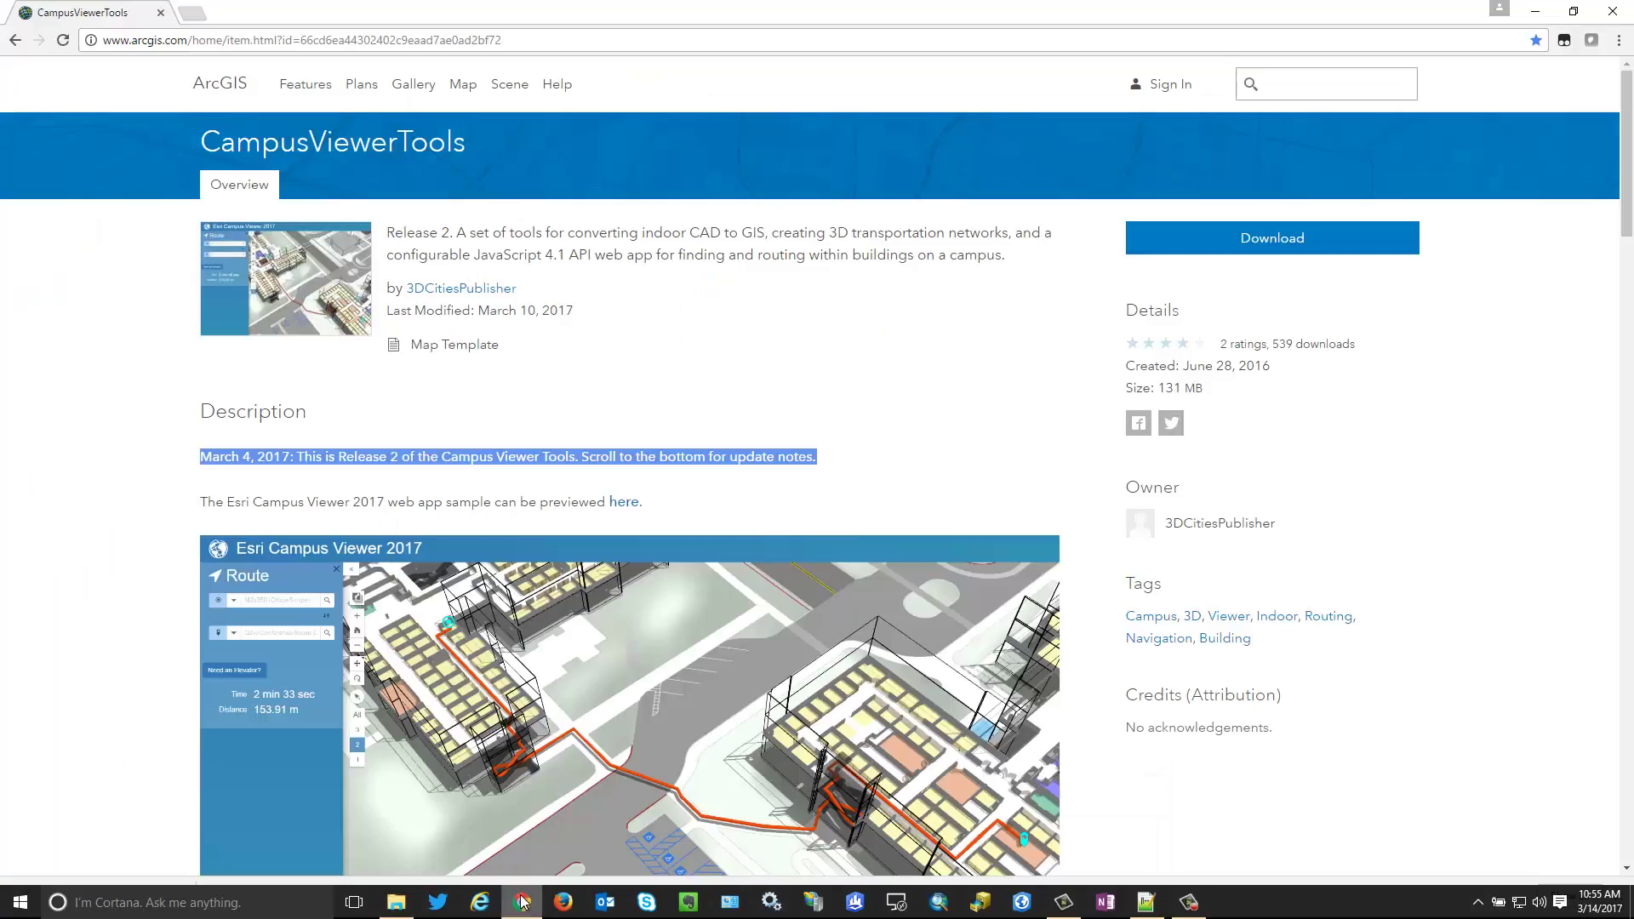
pyautogui.click(192, 13)
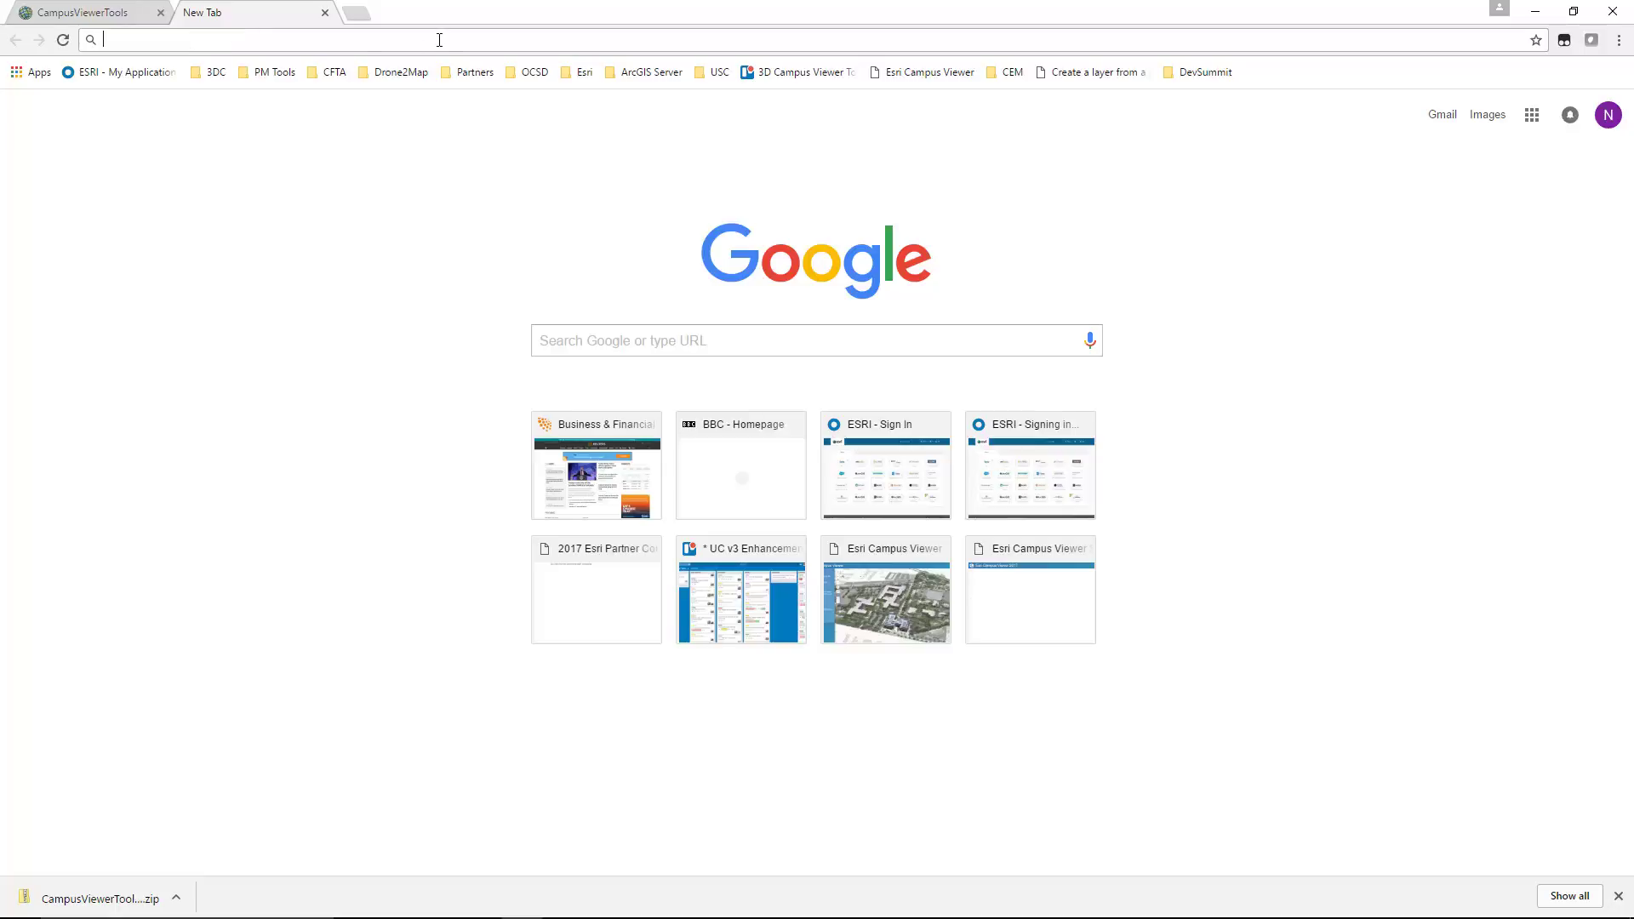
pyautogui.write('jarc')
pyautogui.press('Return')
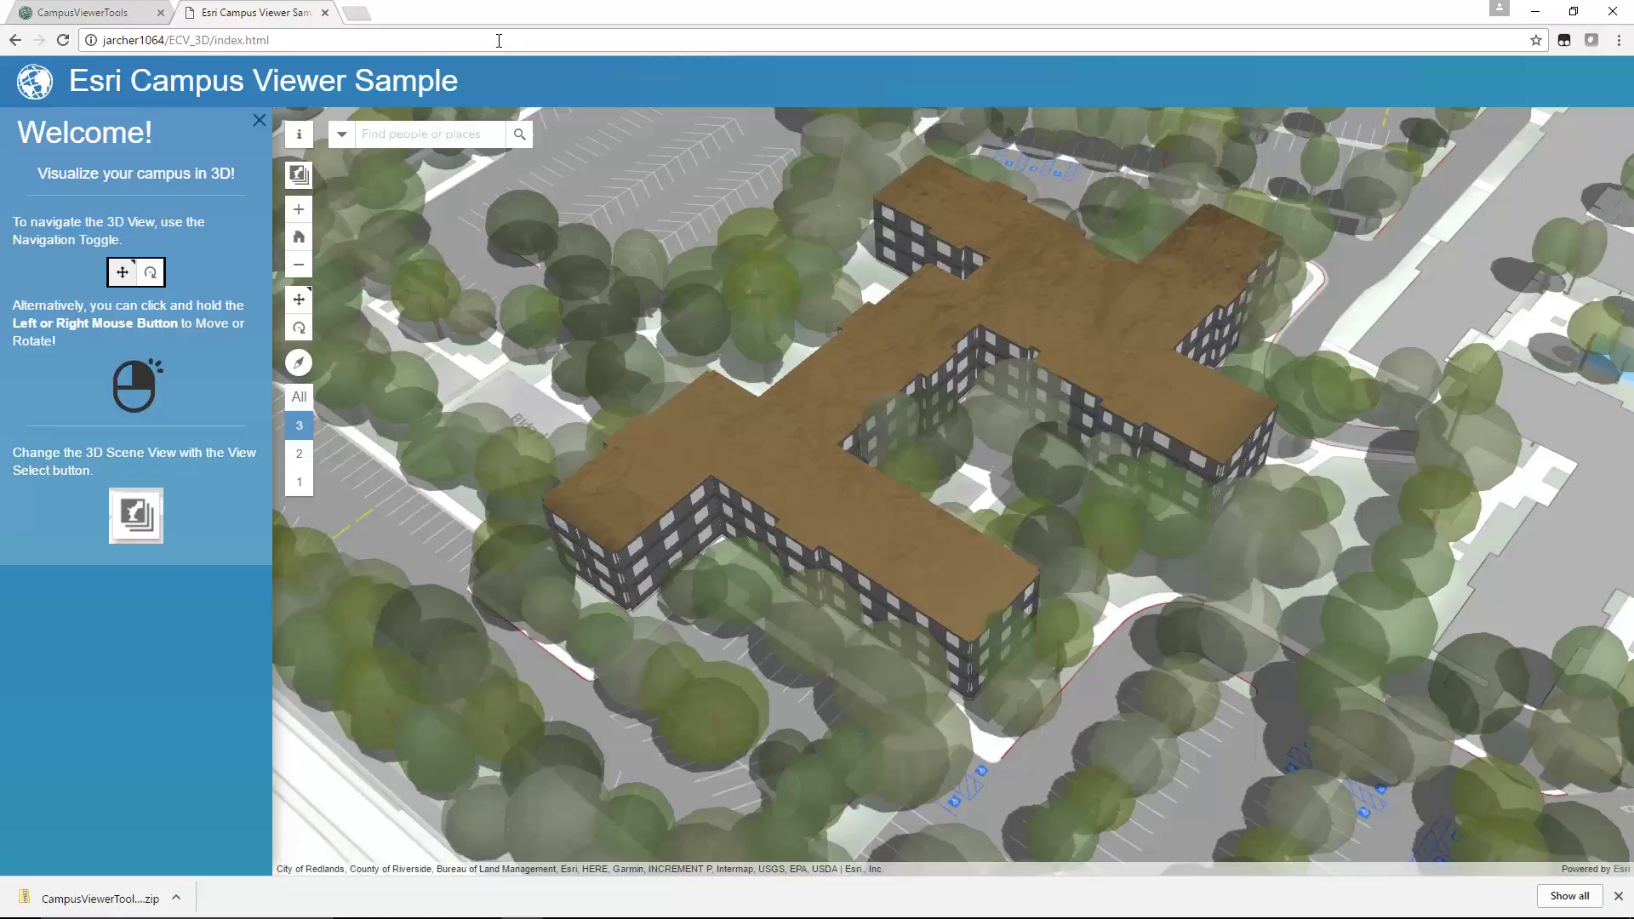
# Switch to the Interior view, return Home, and display only floor 2 of the building.
pyautogui.click(299, 177)
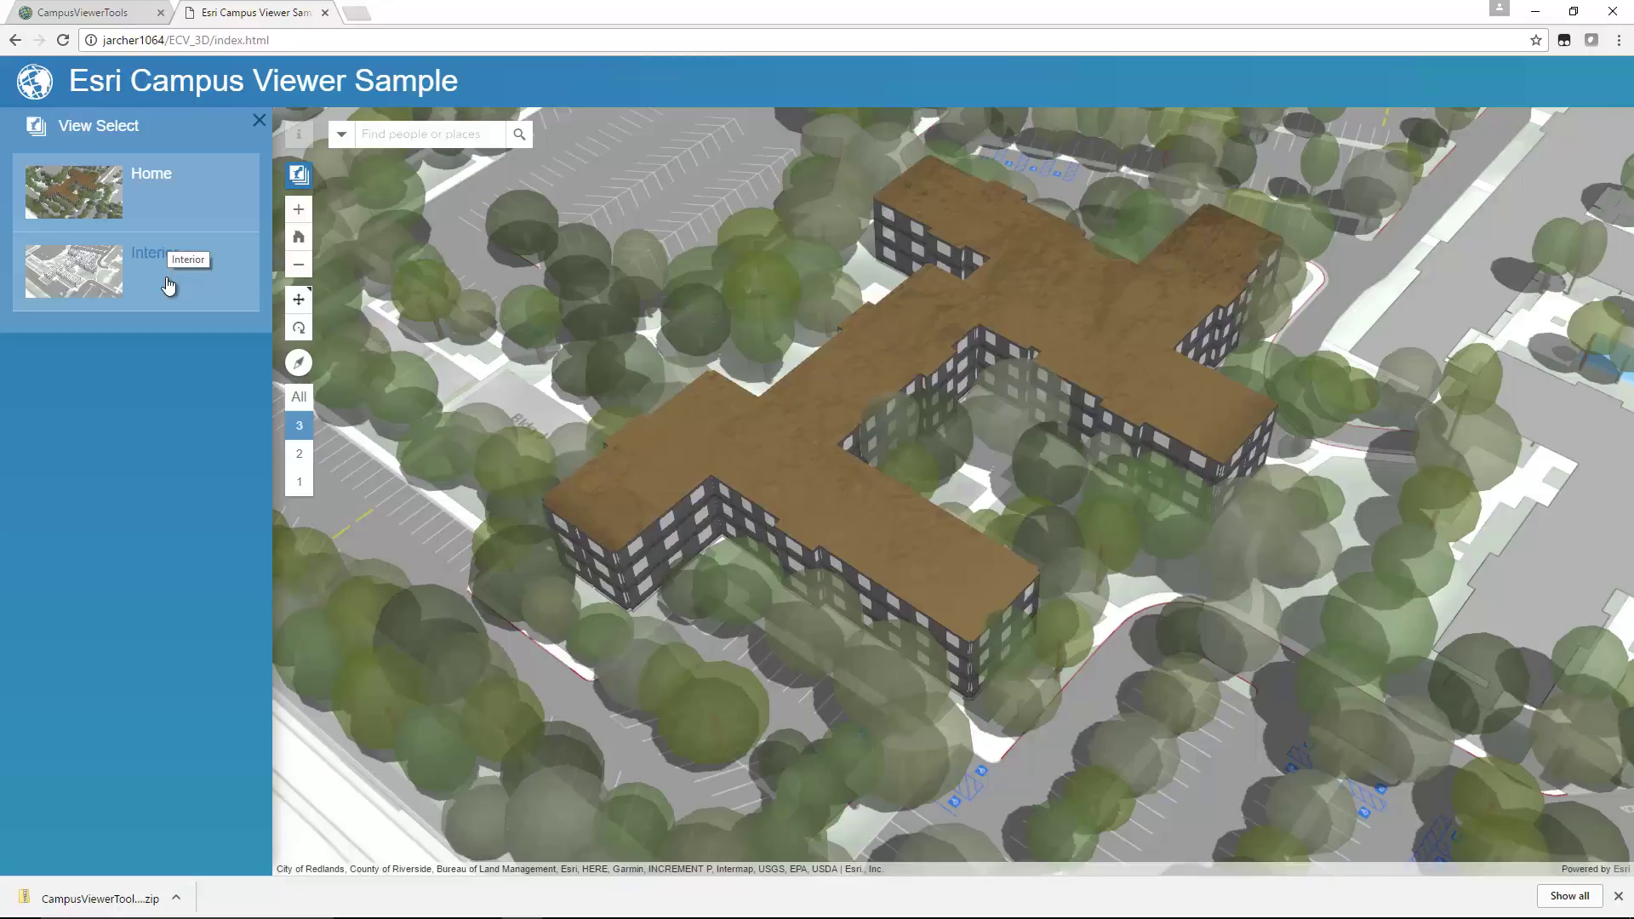
pyautogui.click(166, 284)
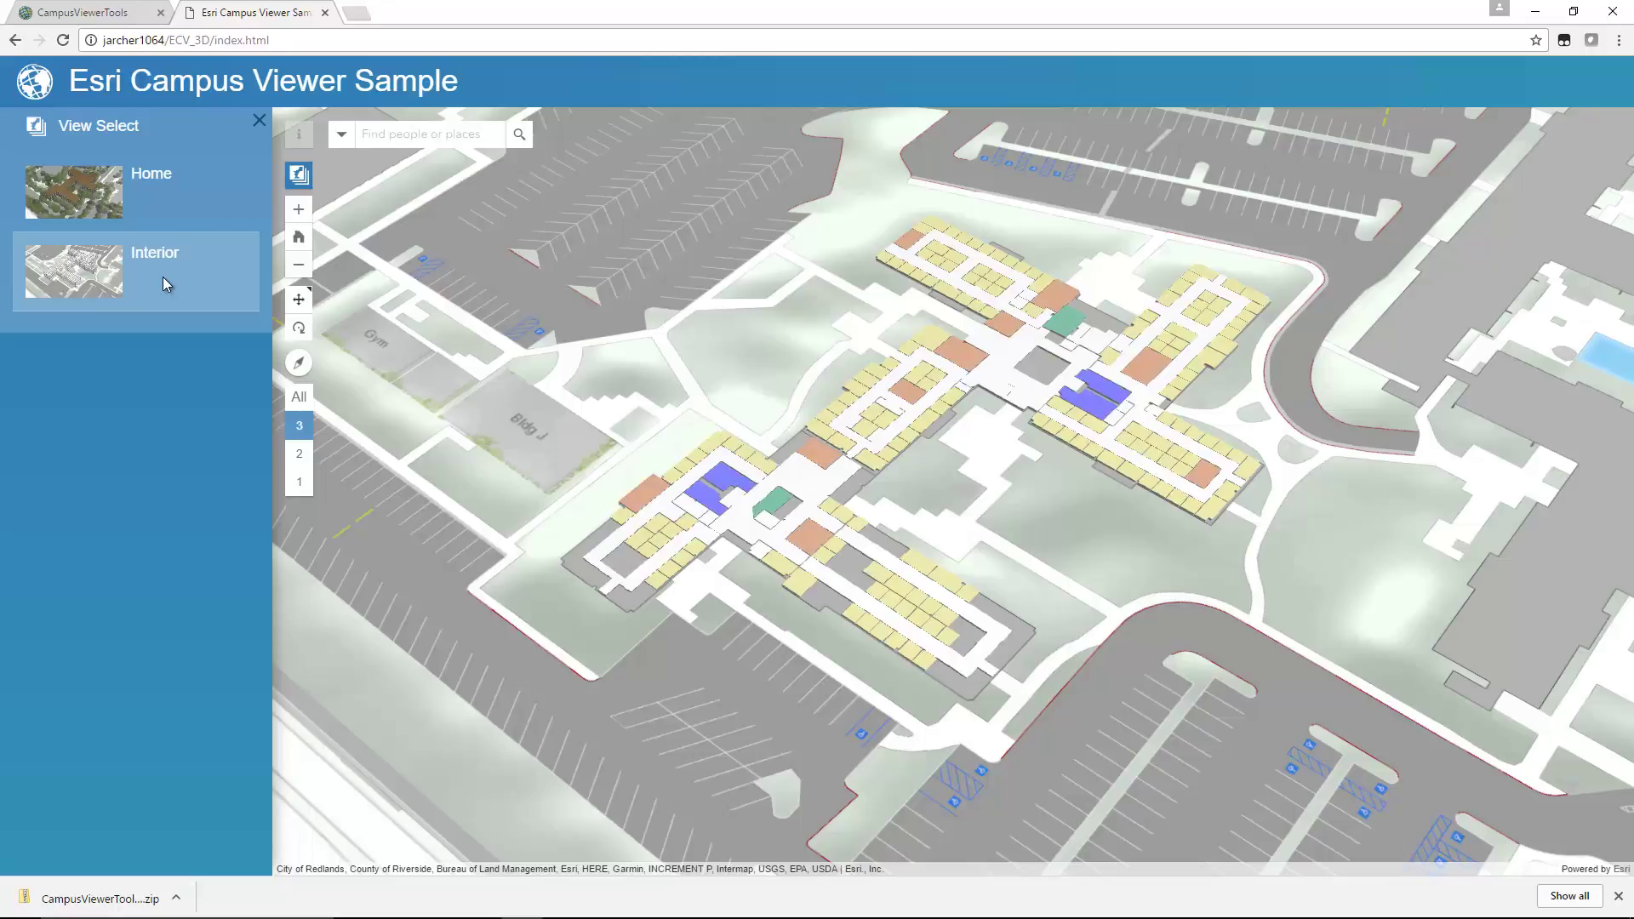
pyautogui.click(180, 199)
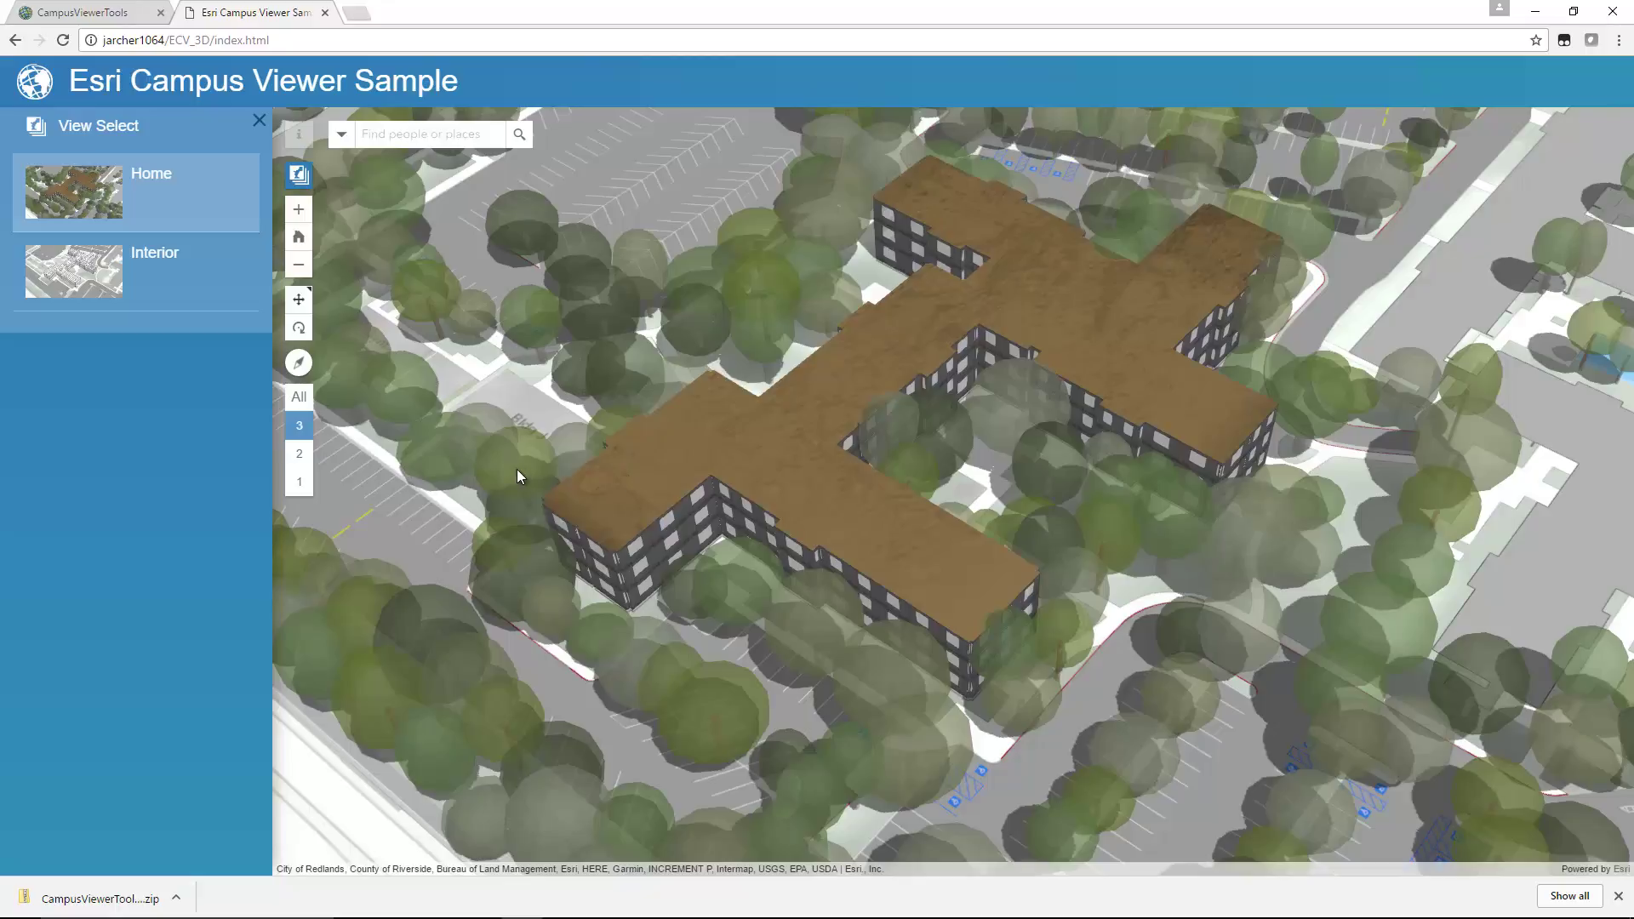
pyautogui.click(304, 453)
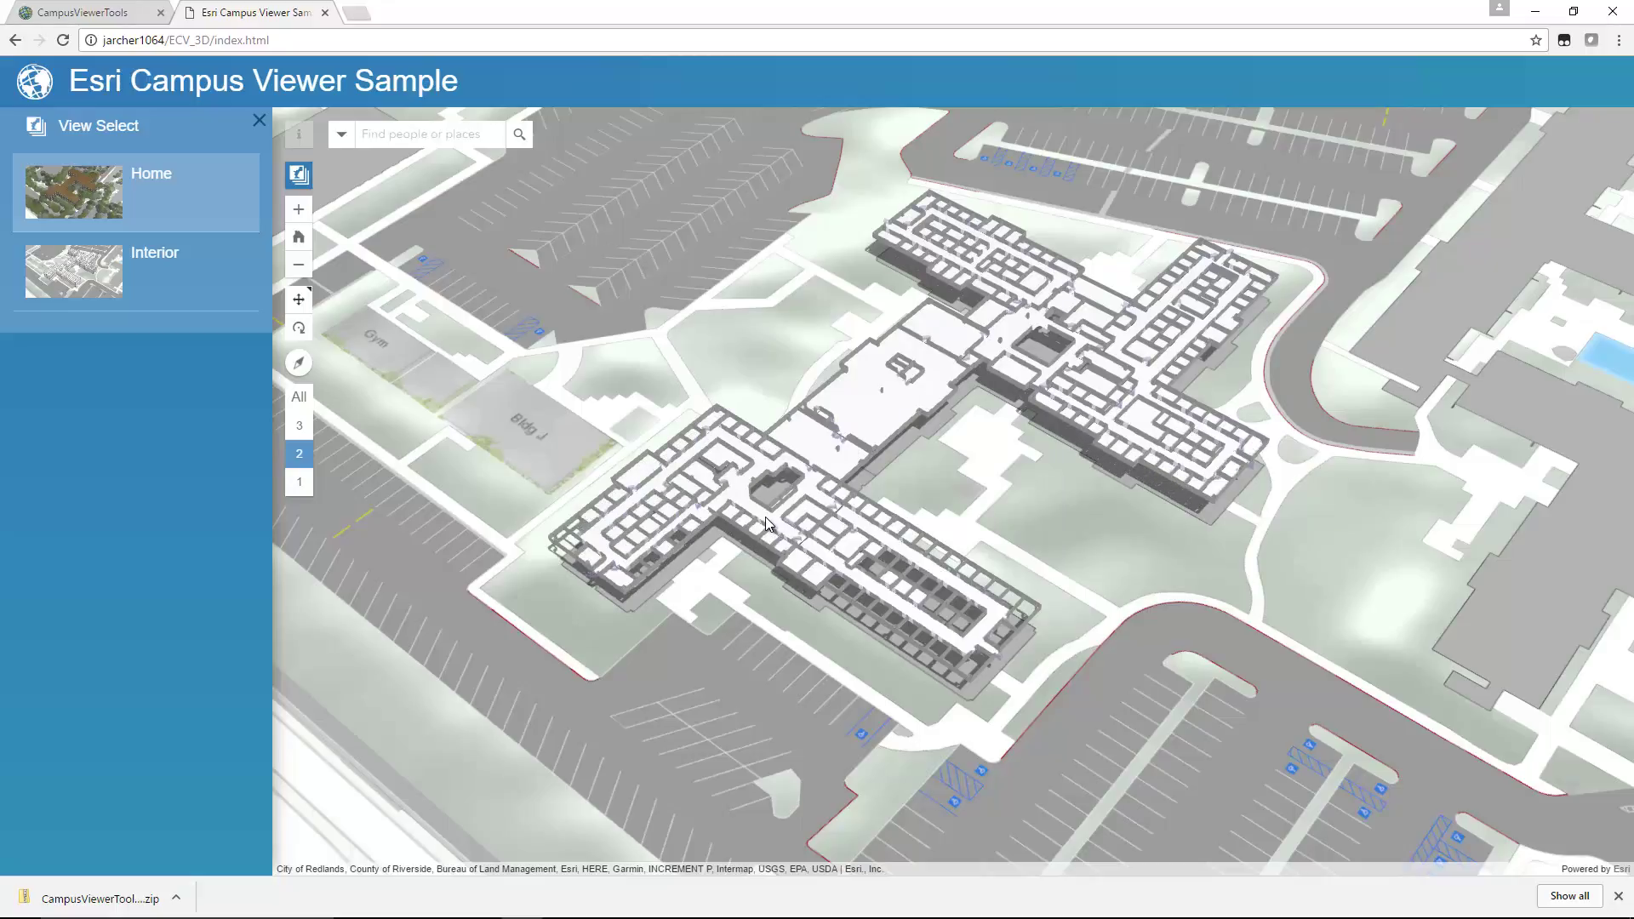
# Search for 'O1' and start a route from room O1n005.
pyautogui.click(426, 139)
pyautogui.write('O')
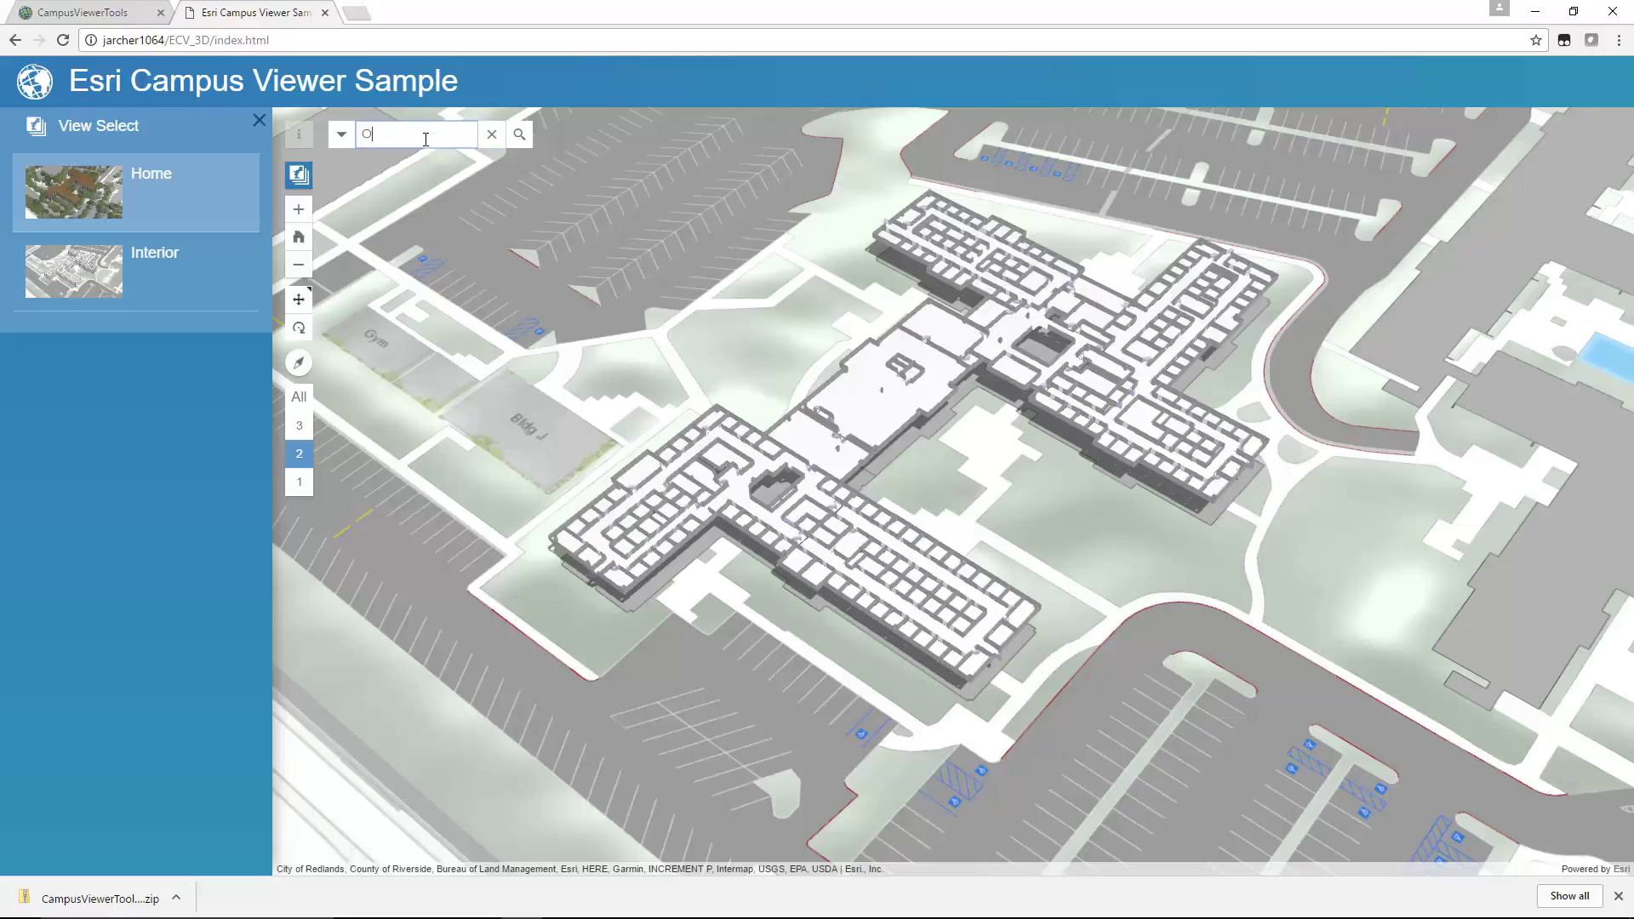
pyautogui.write('1')
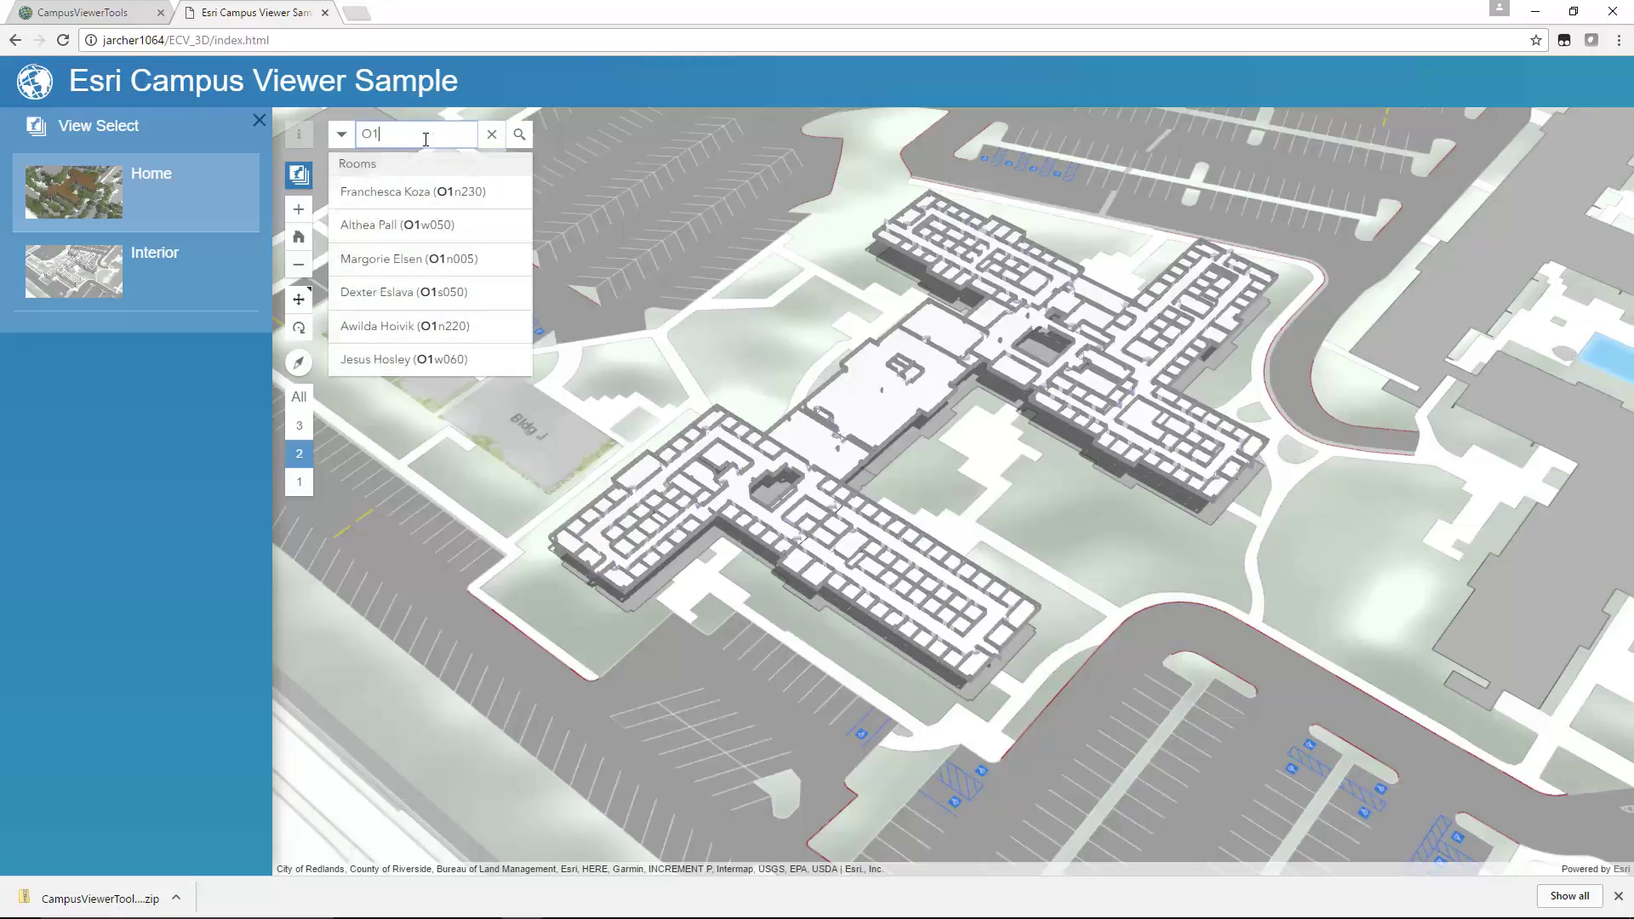
pyautogui.click(406, 260)
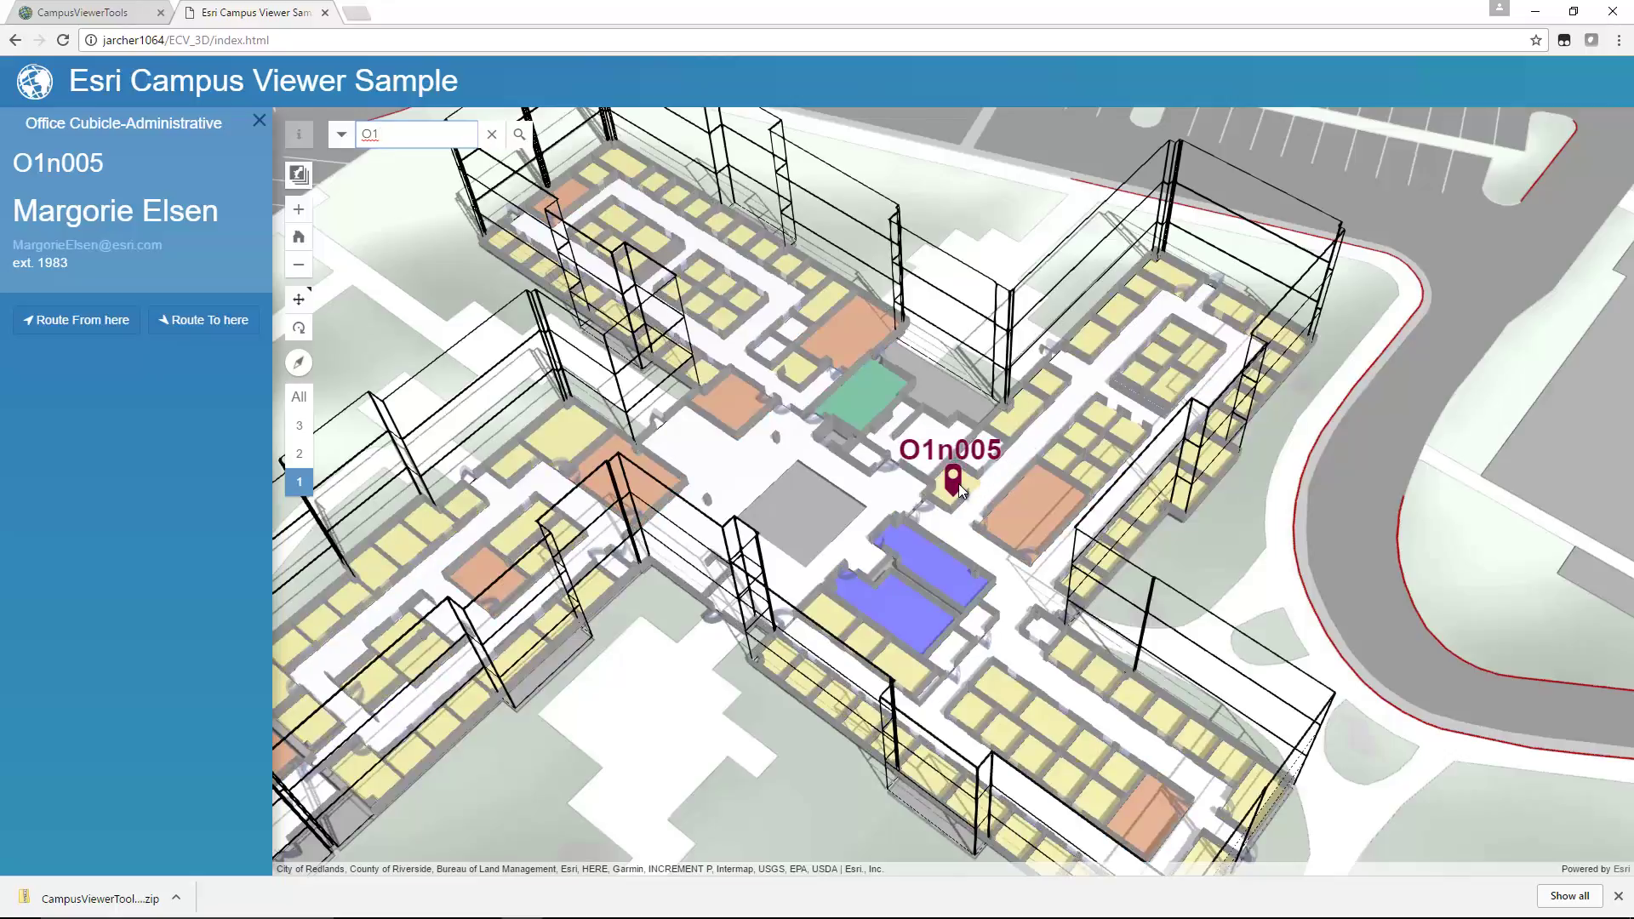
pyautogui.click(85, 328)
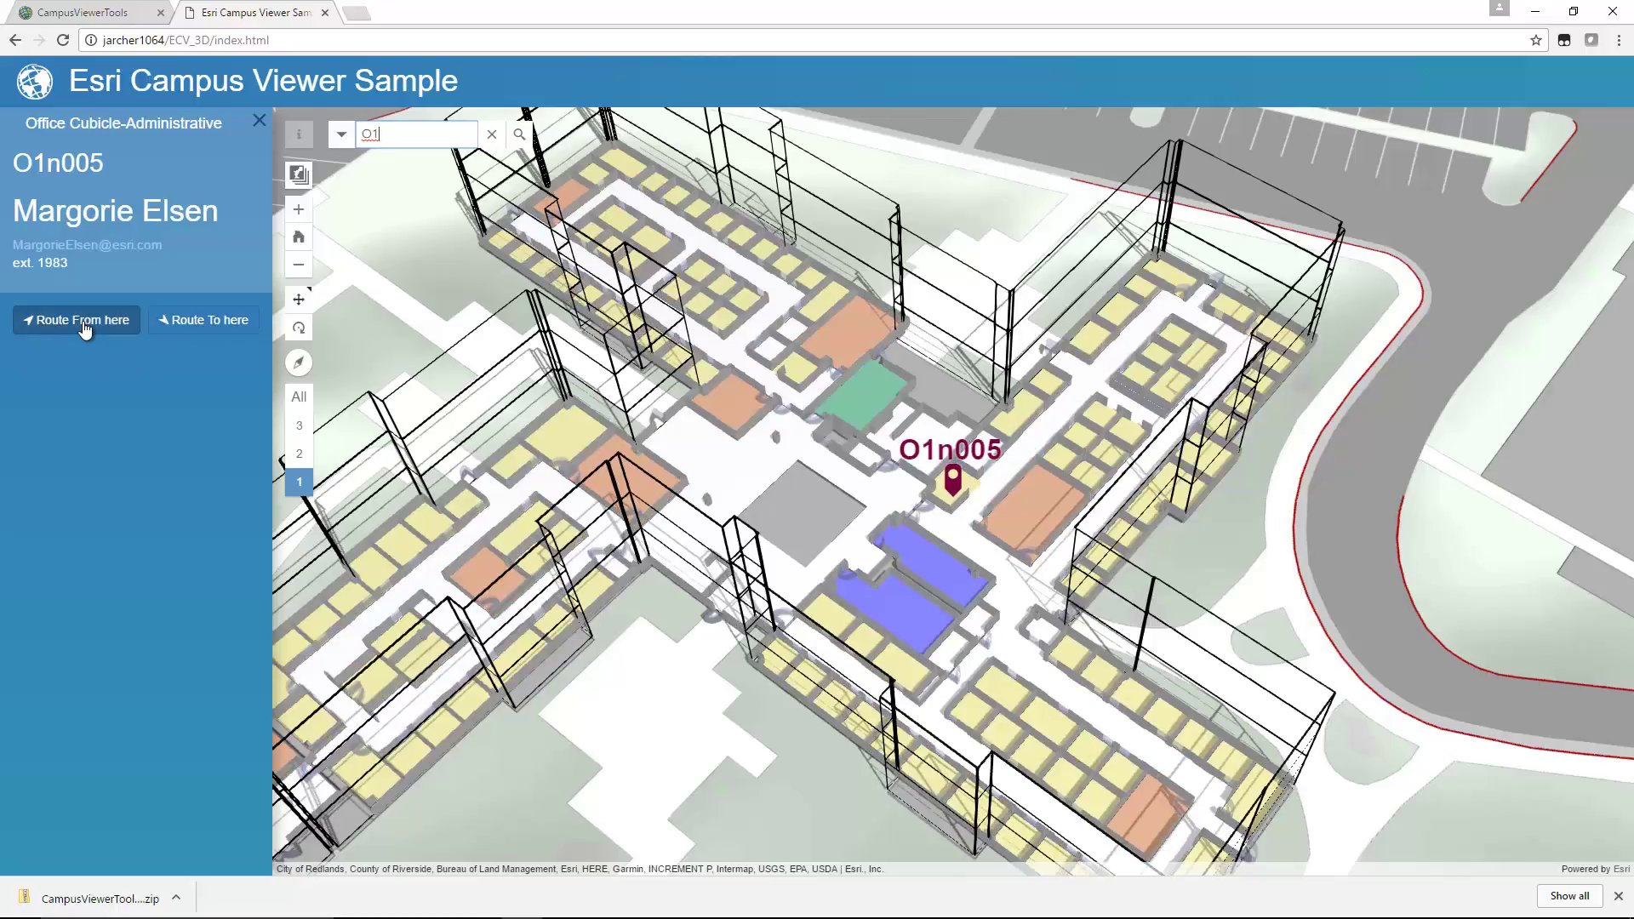
pyautogui.click(84, 324)
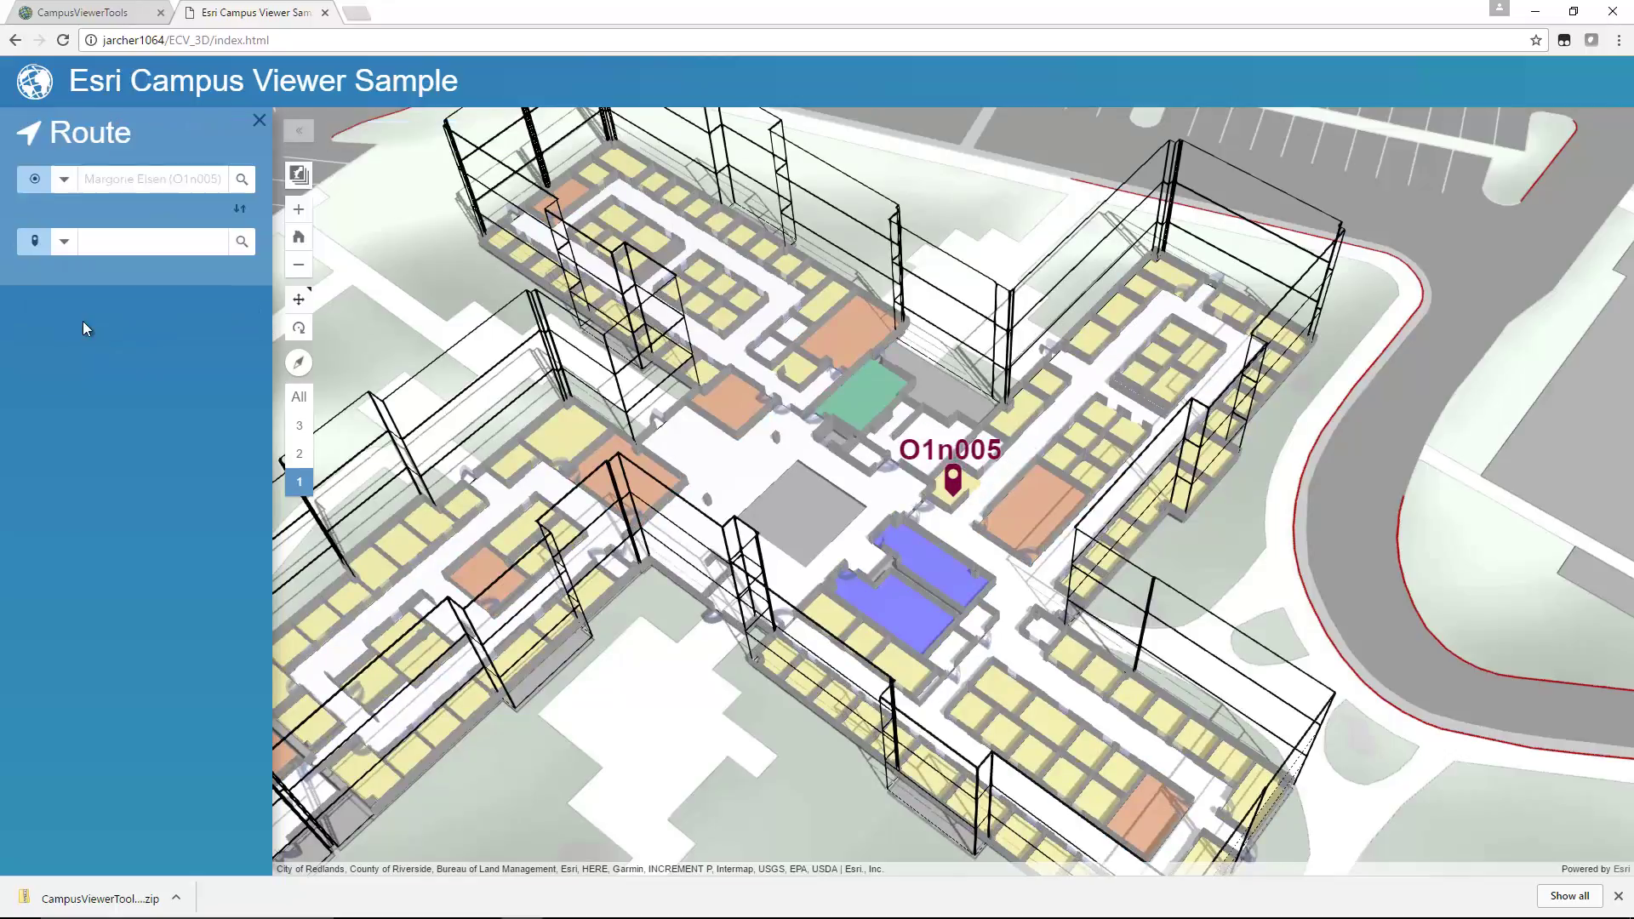
# Set room OA3e105 as the destination, giving a 1 min 50 sec, 109.81 m route.
pyautogui.click(136, 242)
pyautogui.write('O')
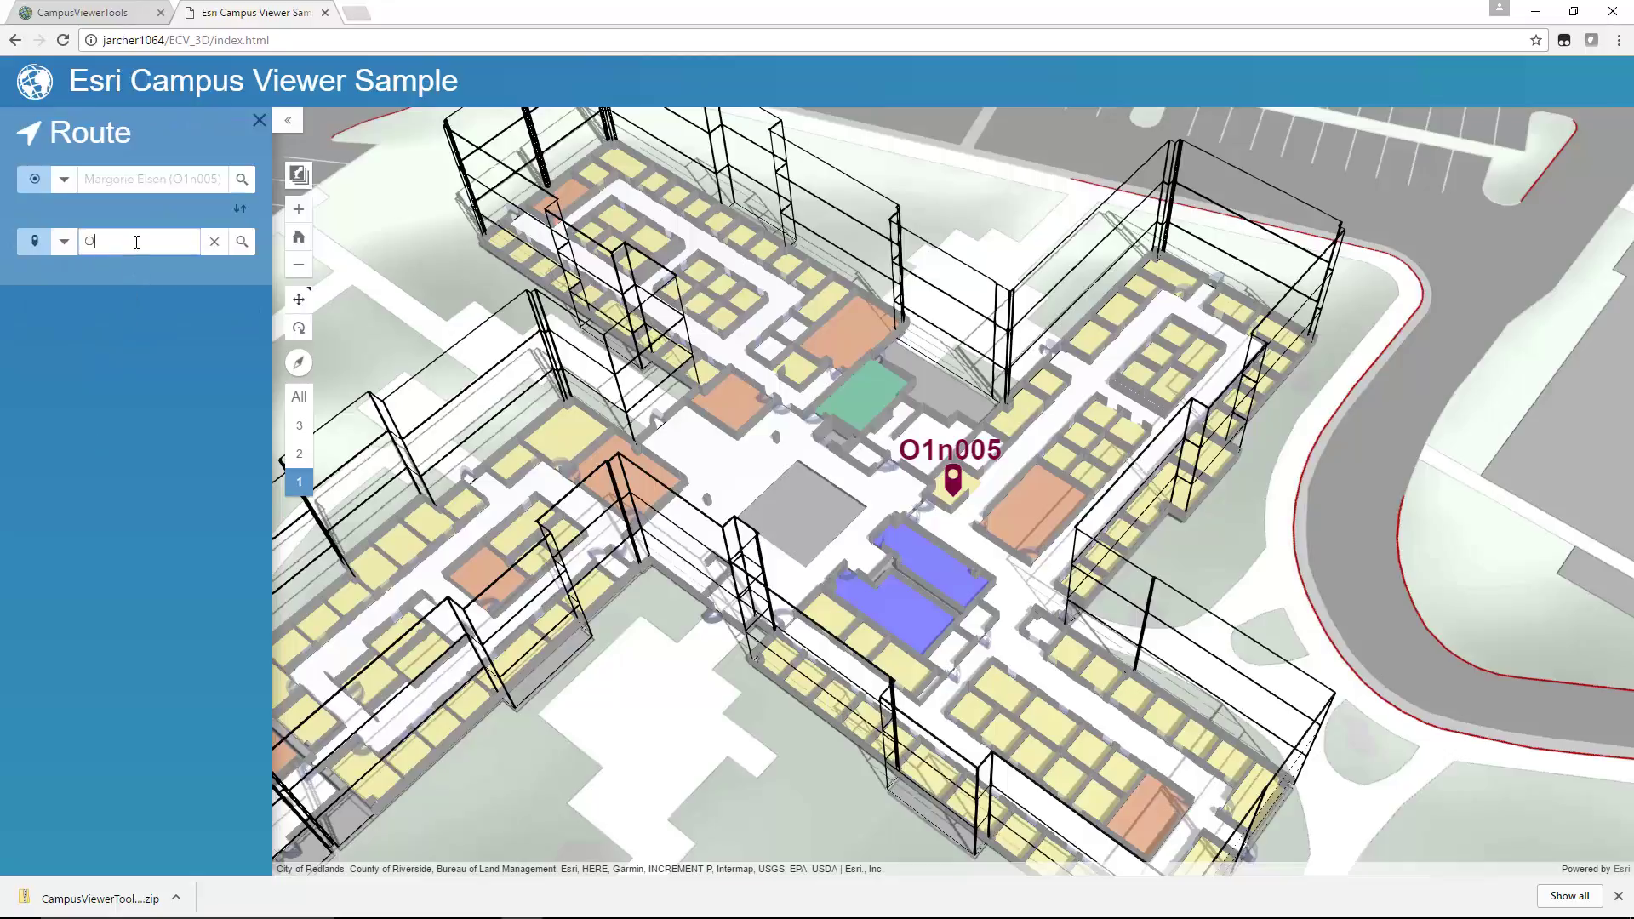
pyautogui.write('A#')
pyautogui.press('BackSpace')
pyautogui.write('3')
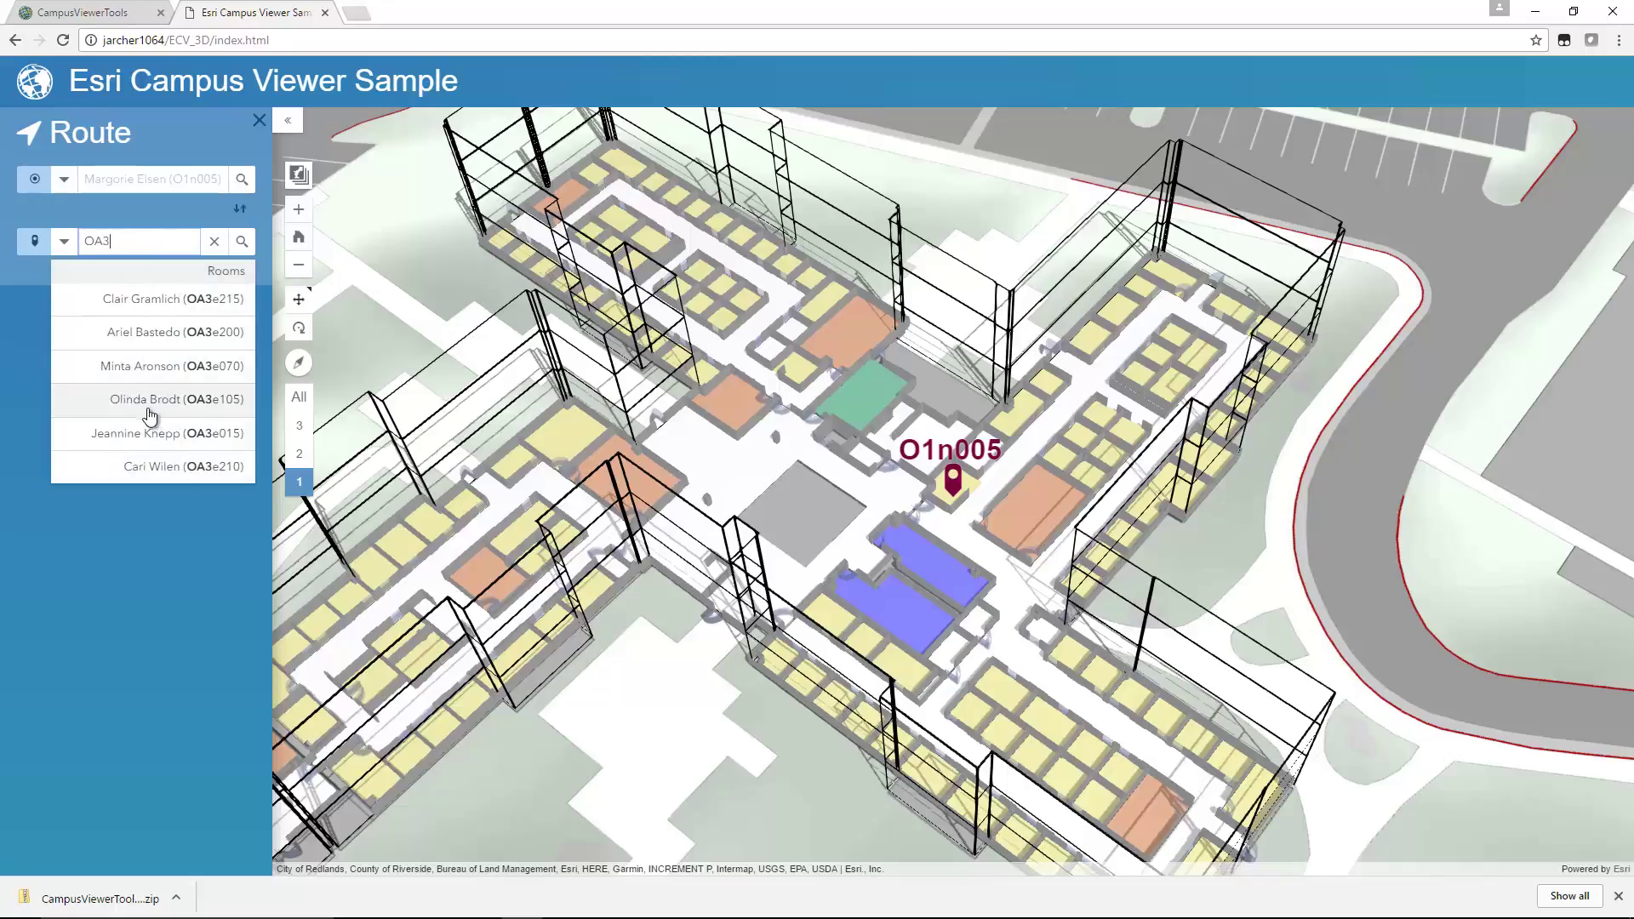
pyautogui.press('Return')
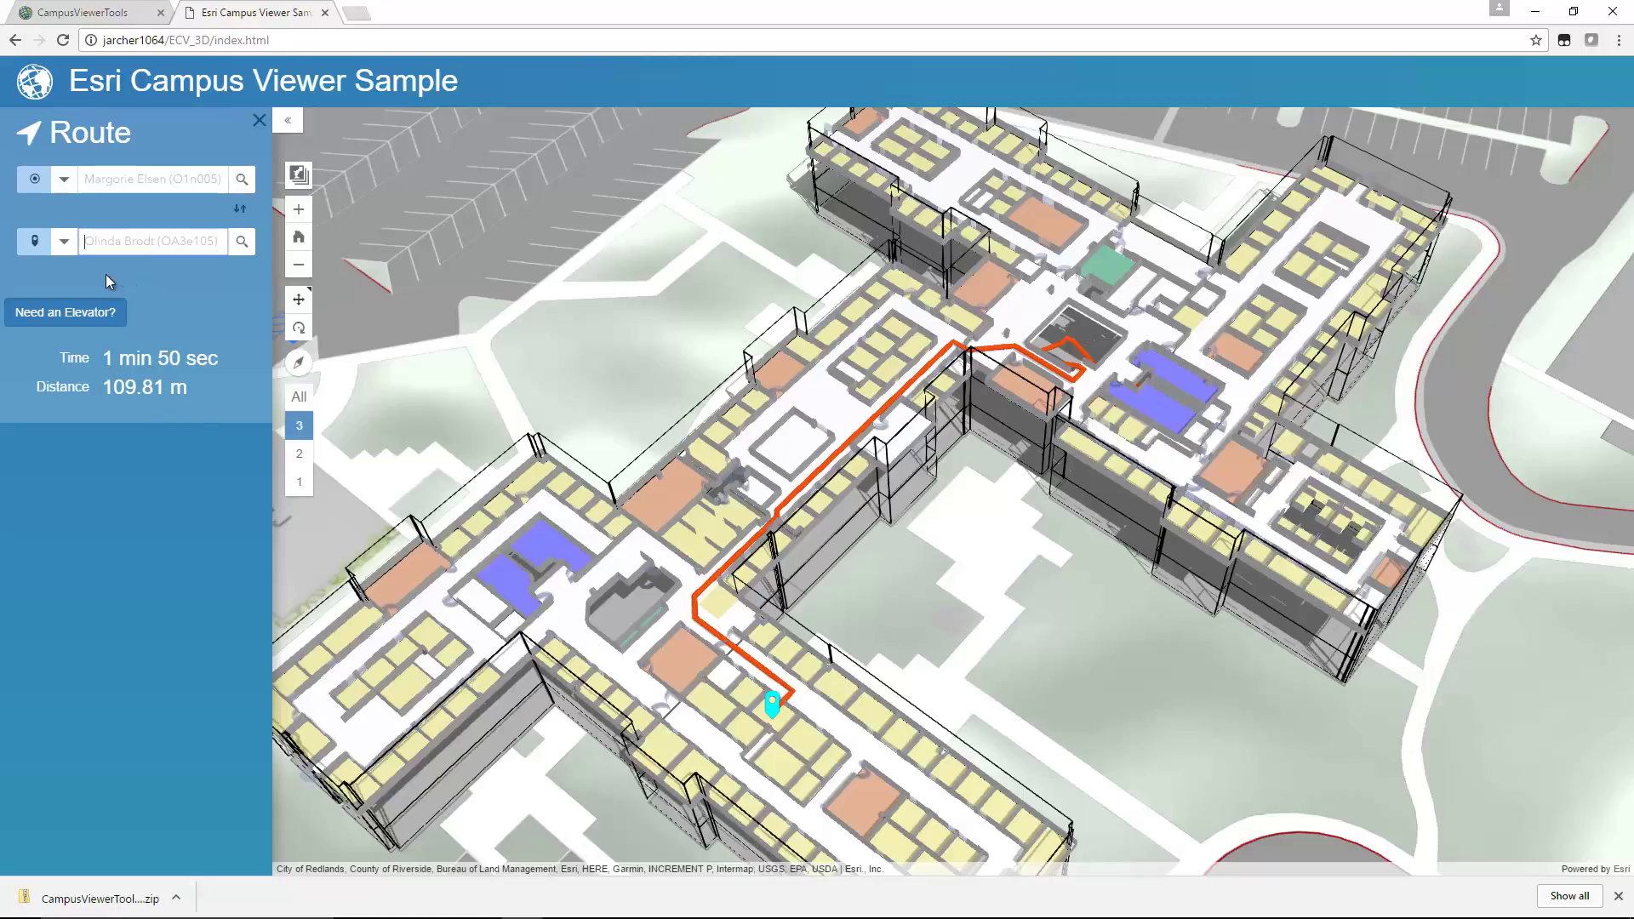
# Reroute via elevator (1 min 19 sec, 99.82 m) and rotate the 3D campus view.
pyautogui.click(71, 314)
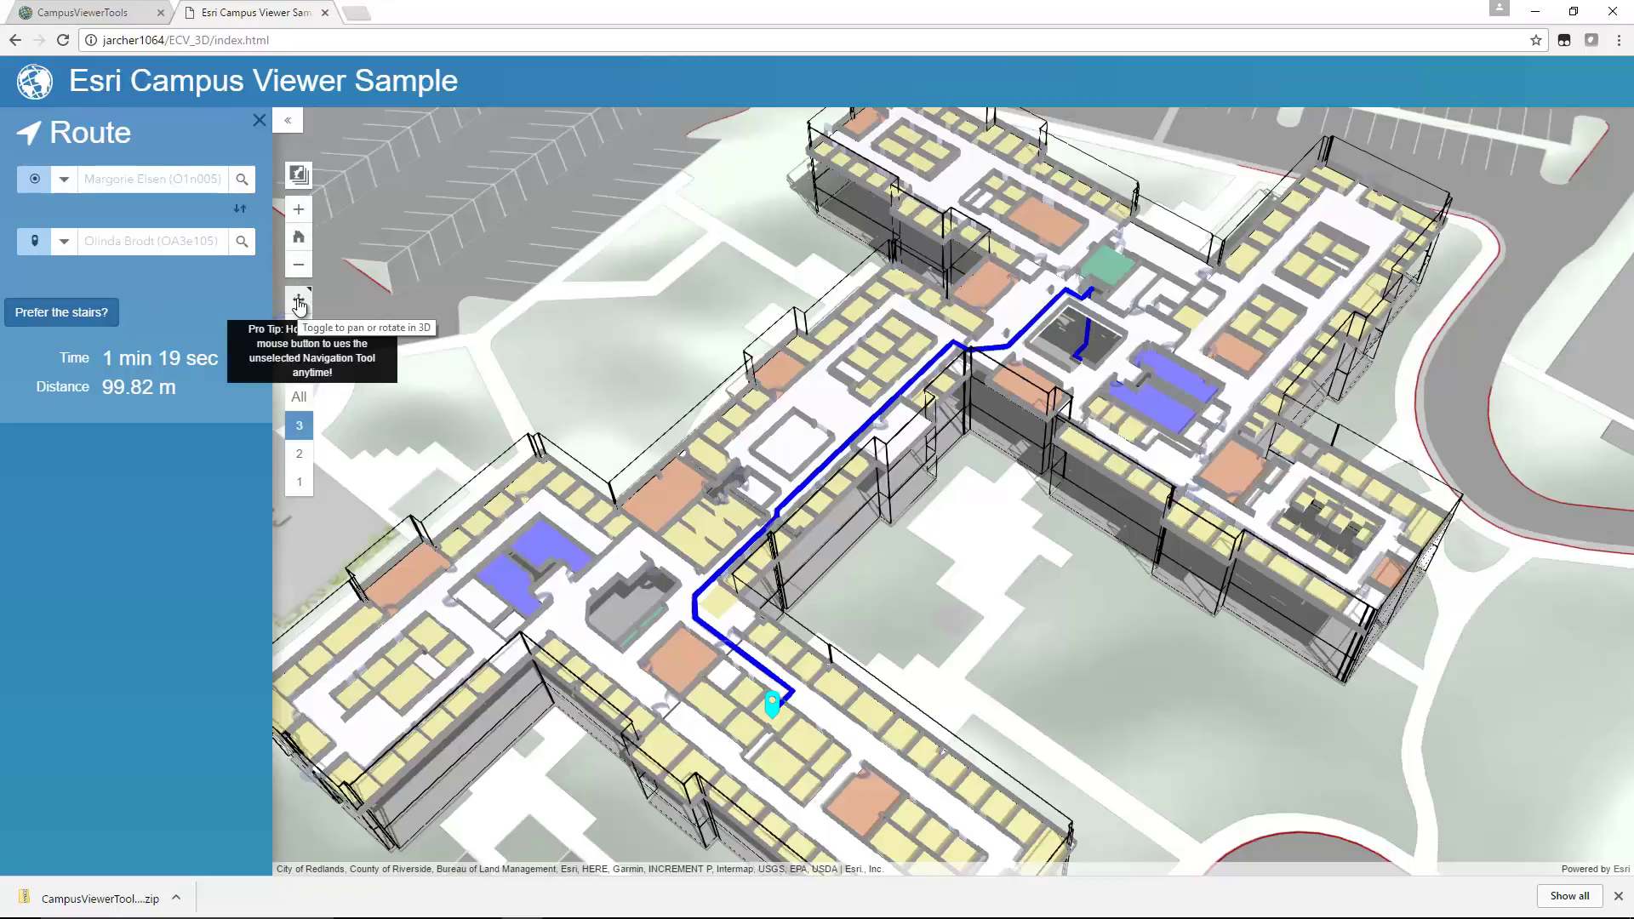
pyautogui.click(300, 303)
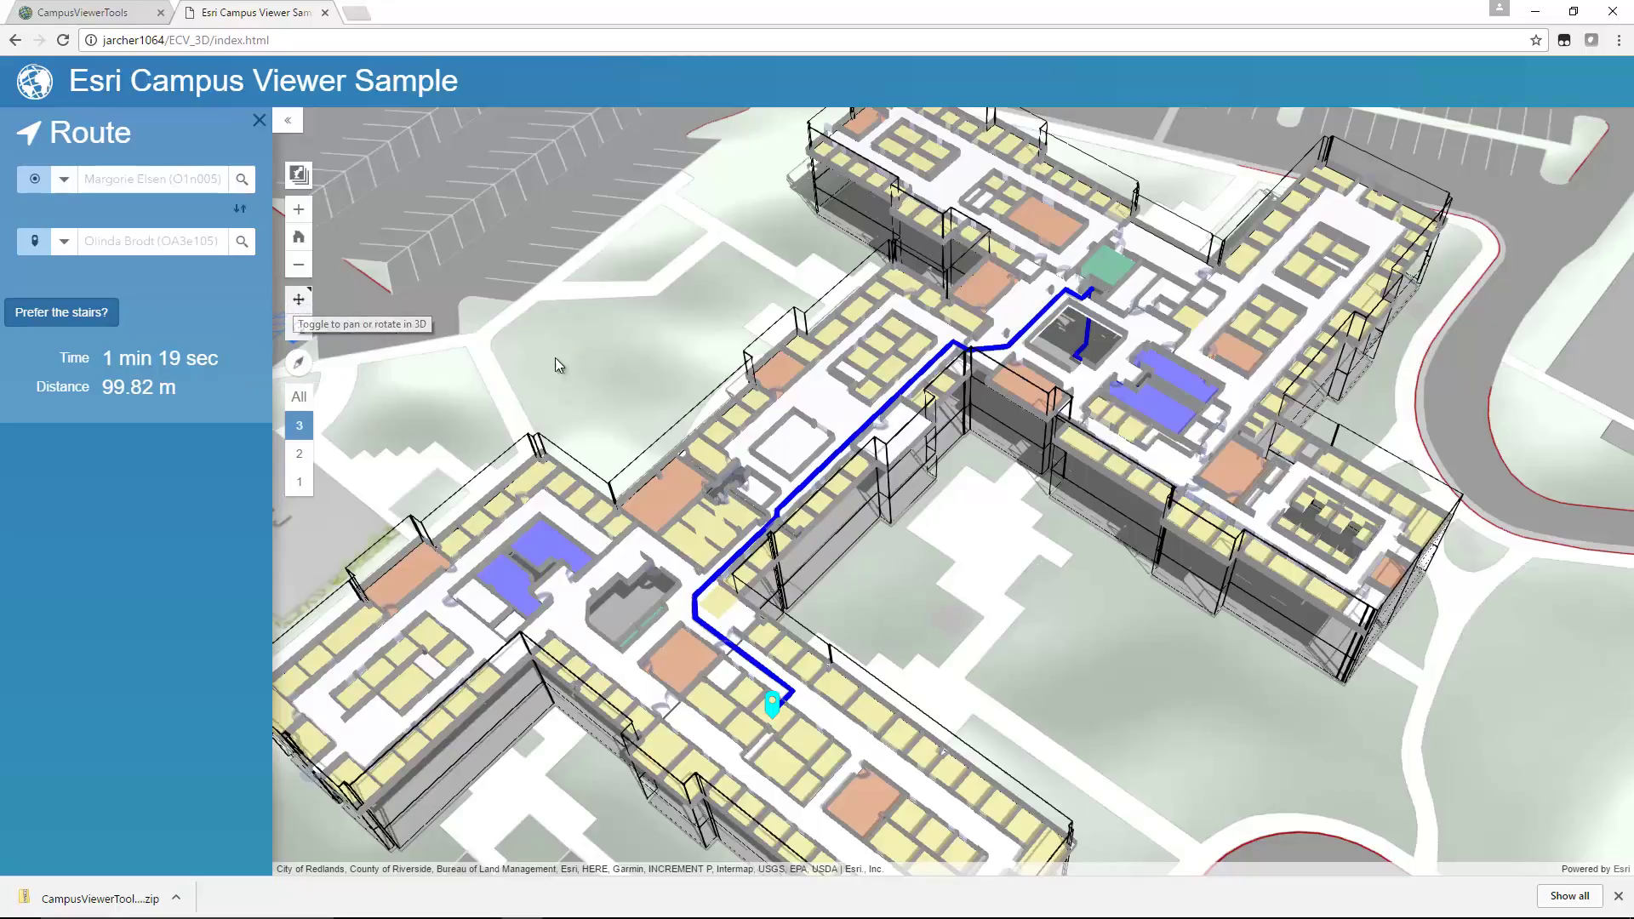
pyautogui.moveTo(555, 366)
pyautogui.mouseDown()
pyautogui.moveTo(816, 457)
pyautogui.moveTo(621, 510)
pyautogui.moveTo(728, 372)
pyautogui.moveTo(737, 411)
pyautogui.moveTo(757, 355)
pyautogui.moveTo(846, 311)
pyautogui.moveTo(984, 409)
pyautogui.moveTo(768, 476)
pyautogui.moveTo(728, 390)
pyautogui.mouseUp()
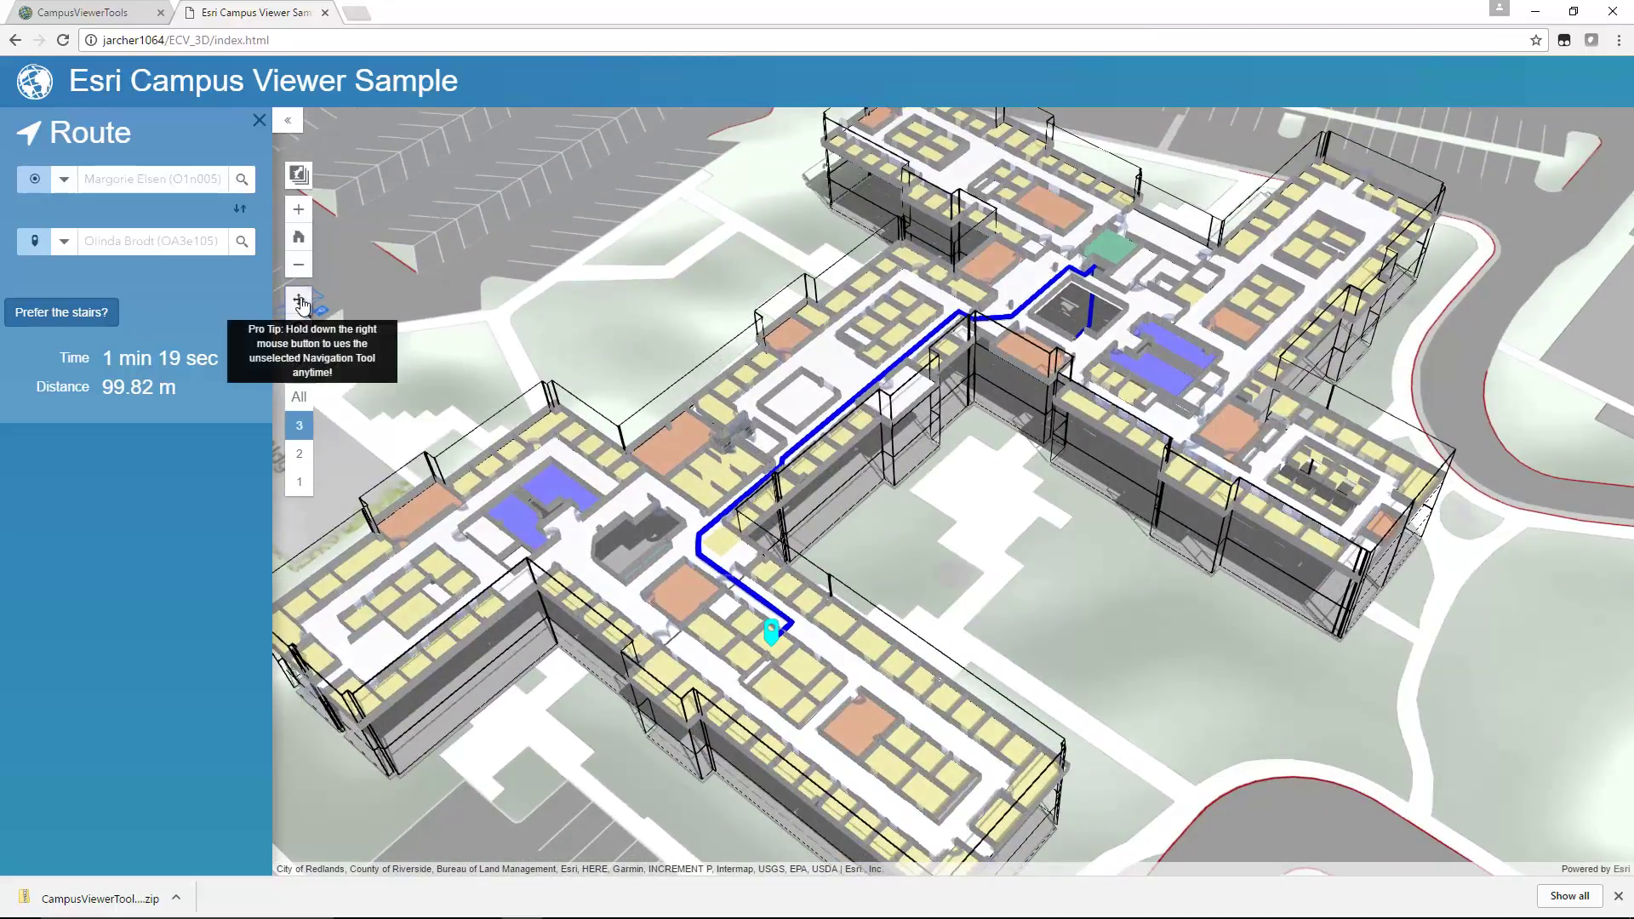
pyautogui.moveTo(800, 434); pyautogui.dragTo(901, 558)
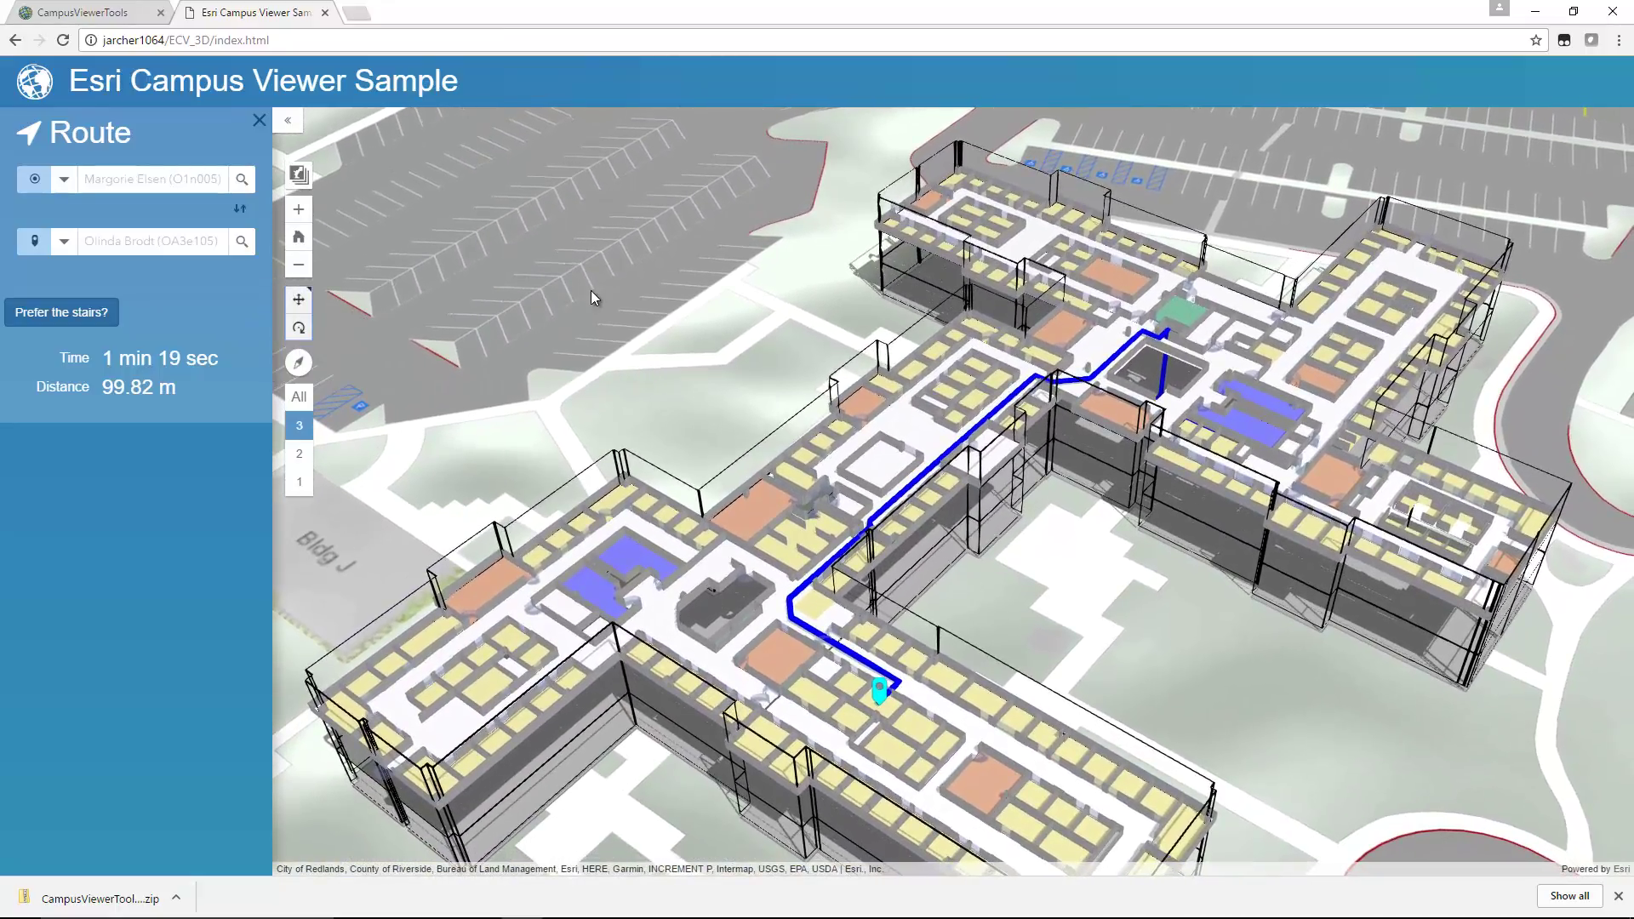
pyautogui.click(298, 301)
pyautogui.click(299, 332)
# Inspect offices OA3s095 and OA3s075 and the men's restroom, then OA3e Conference Room A.
pyautogui.click(388, 667)
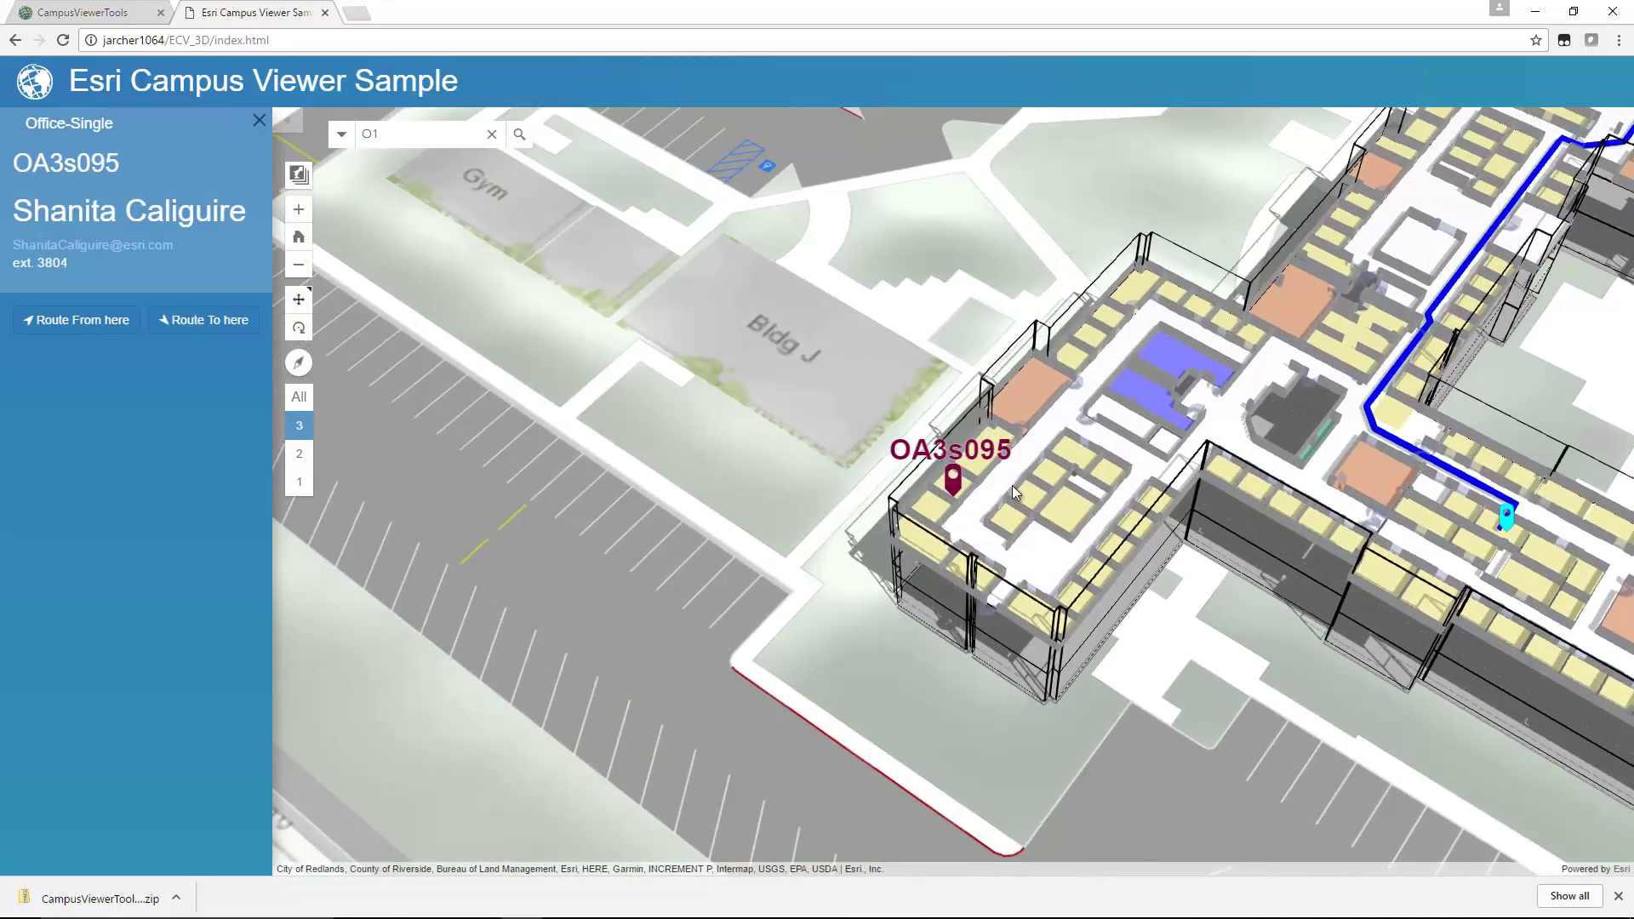
pyautogui.click(1178, 488)
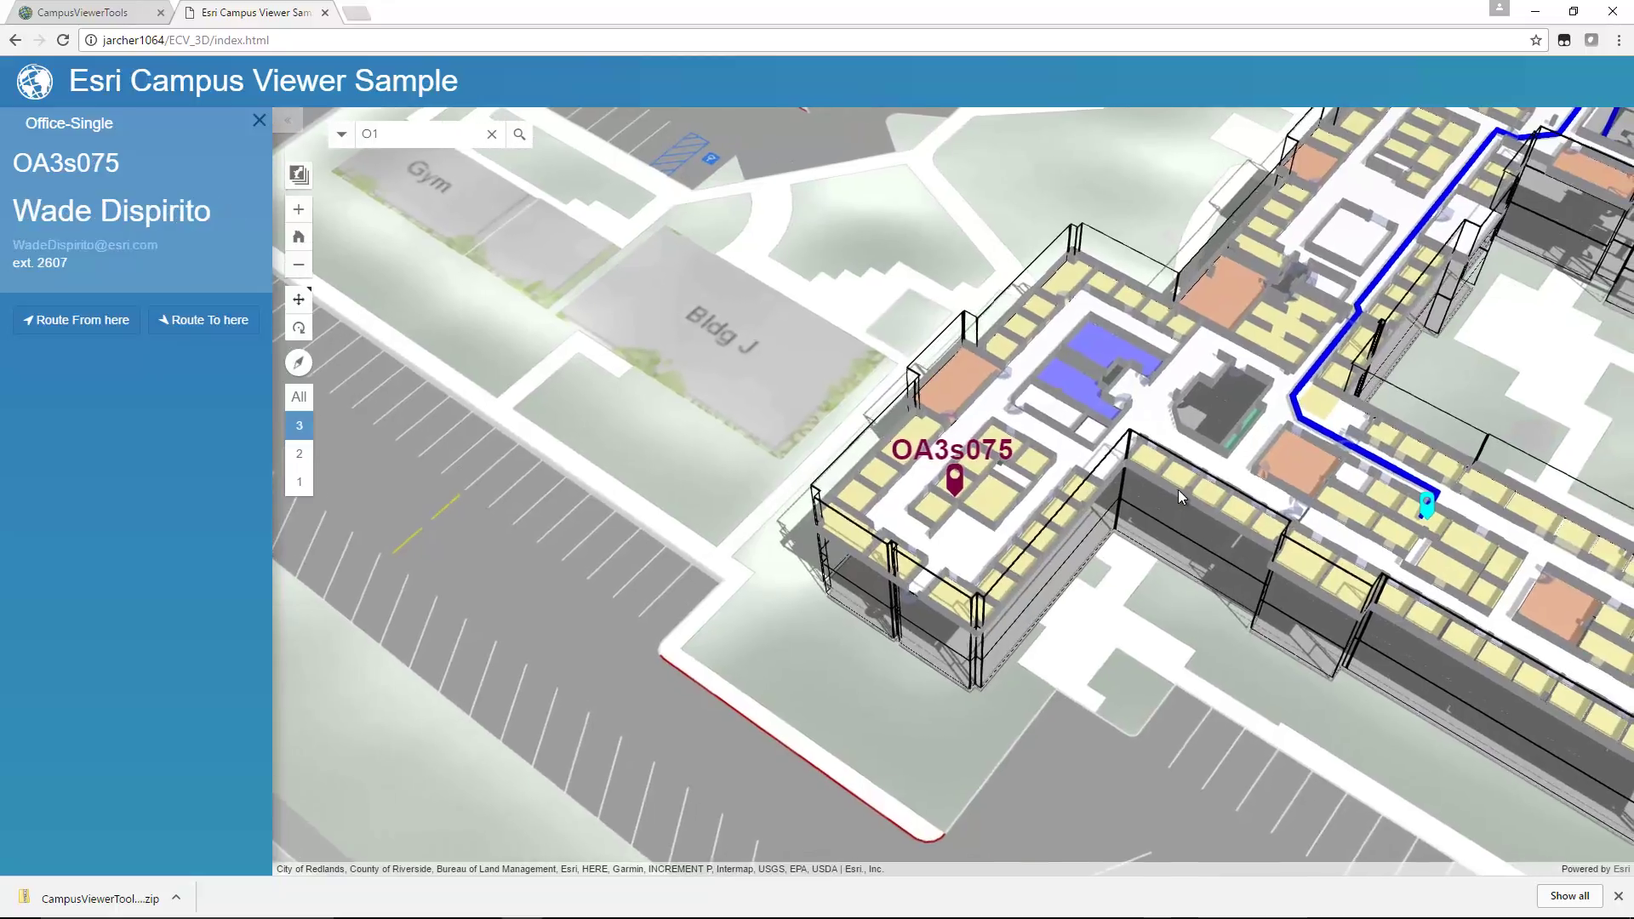
pyautogui.click(1071, 381)
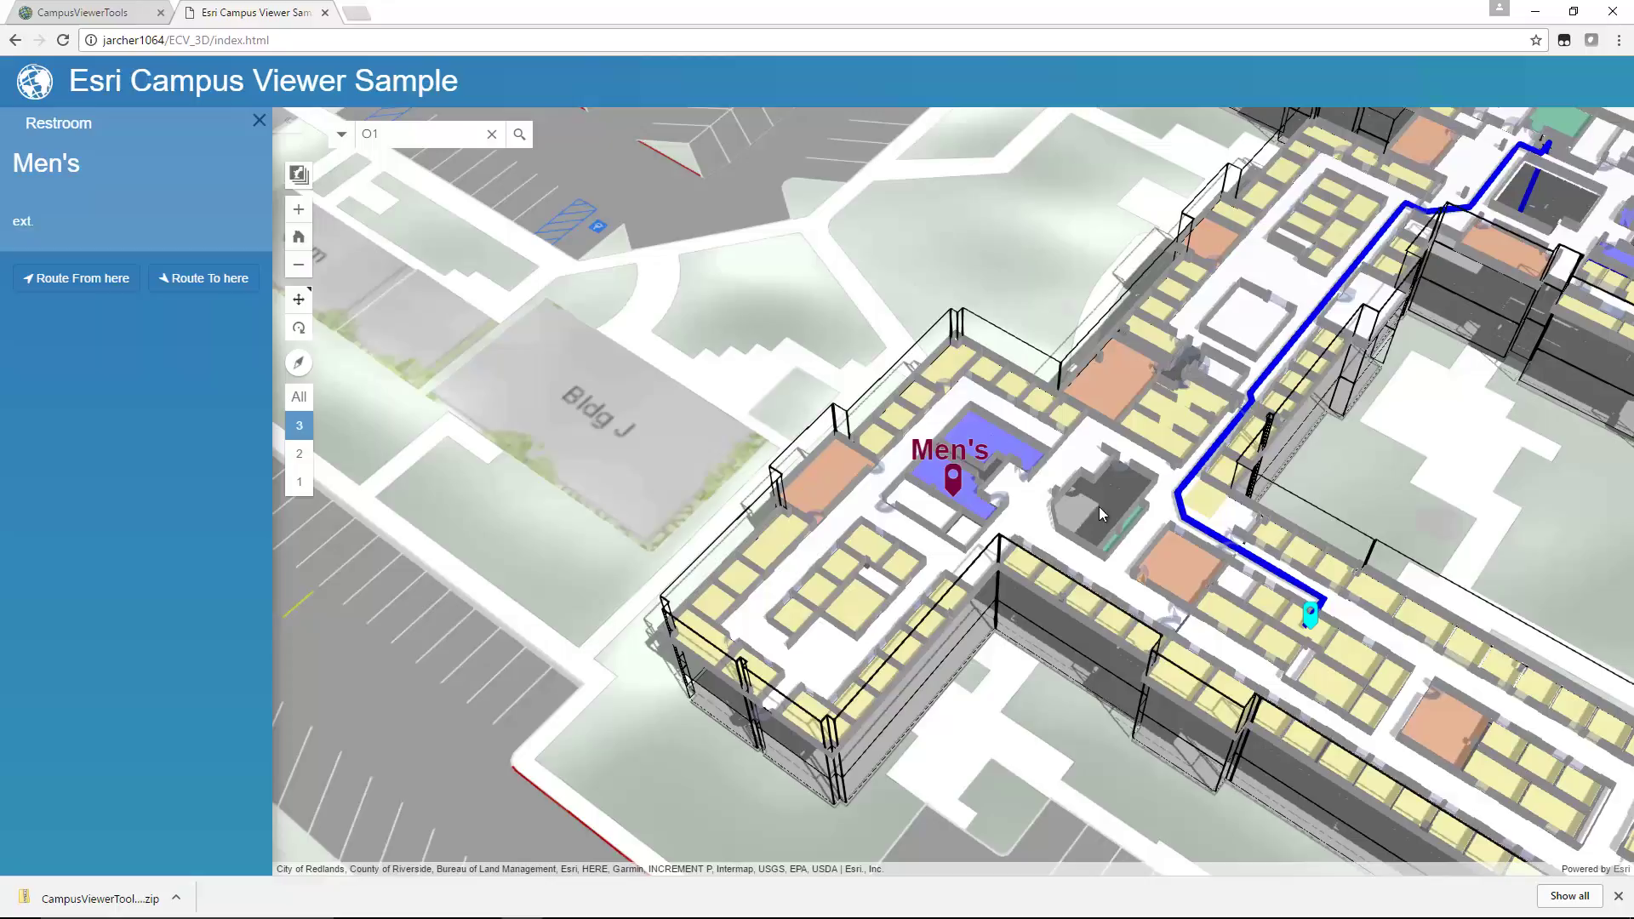
pyautogui.click(1193, 596)
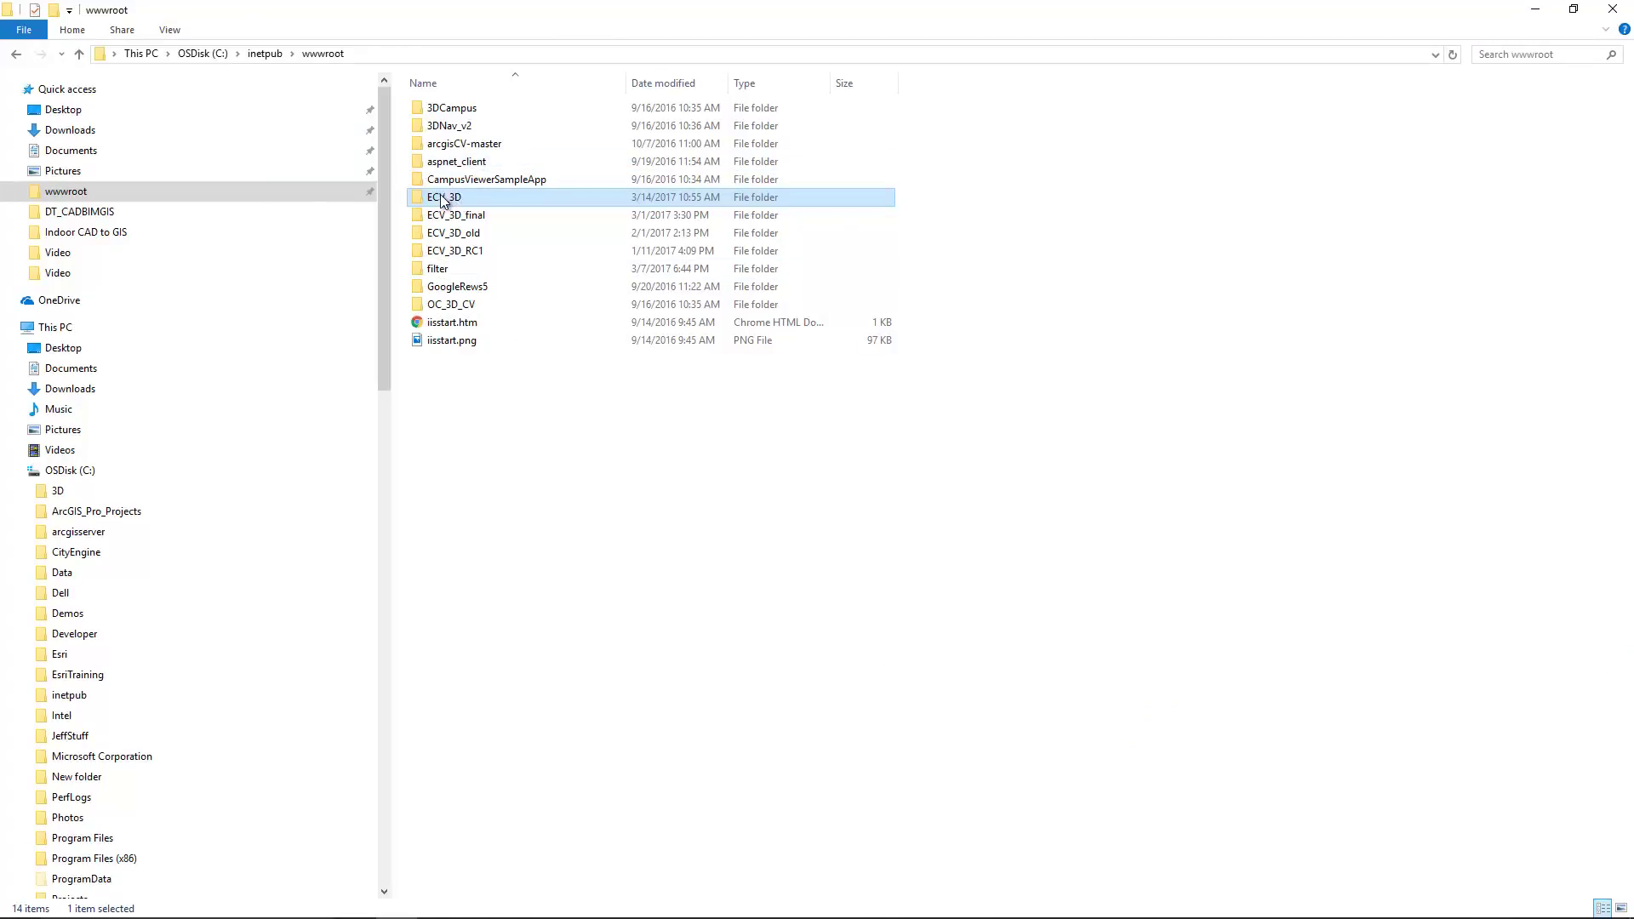
# Go to ECV_3D\app\config and open config.js and configPortalSample.js together in Notepad++.
pyautogui.doubleClick(442, 200)
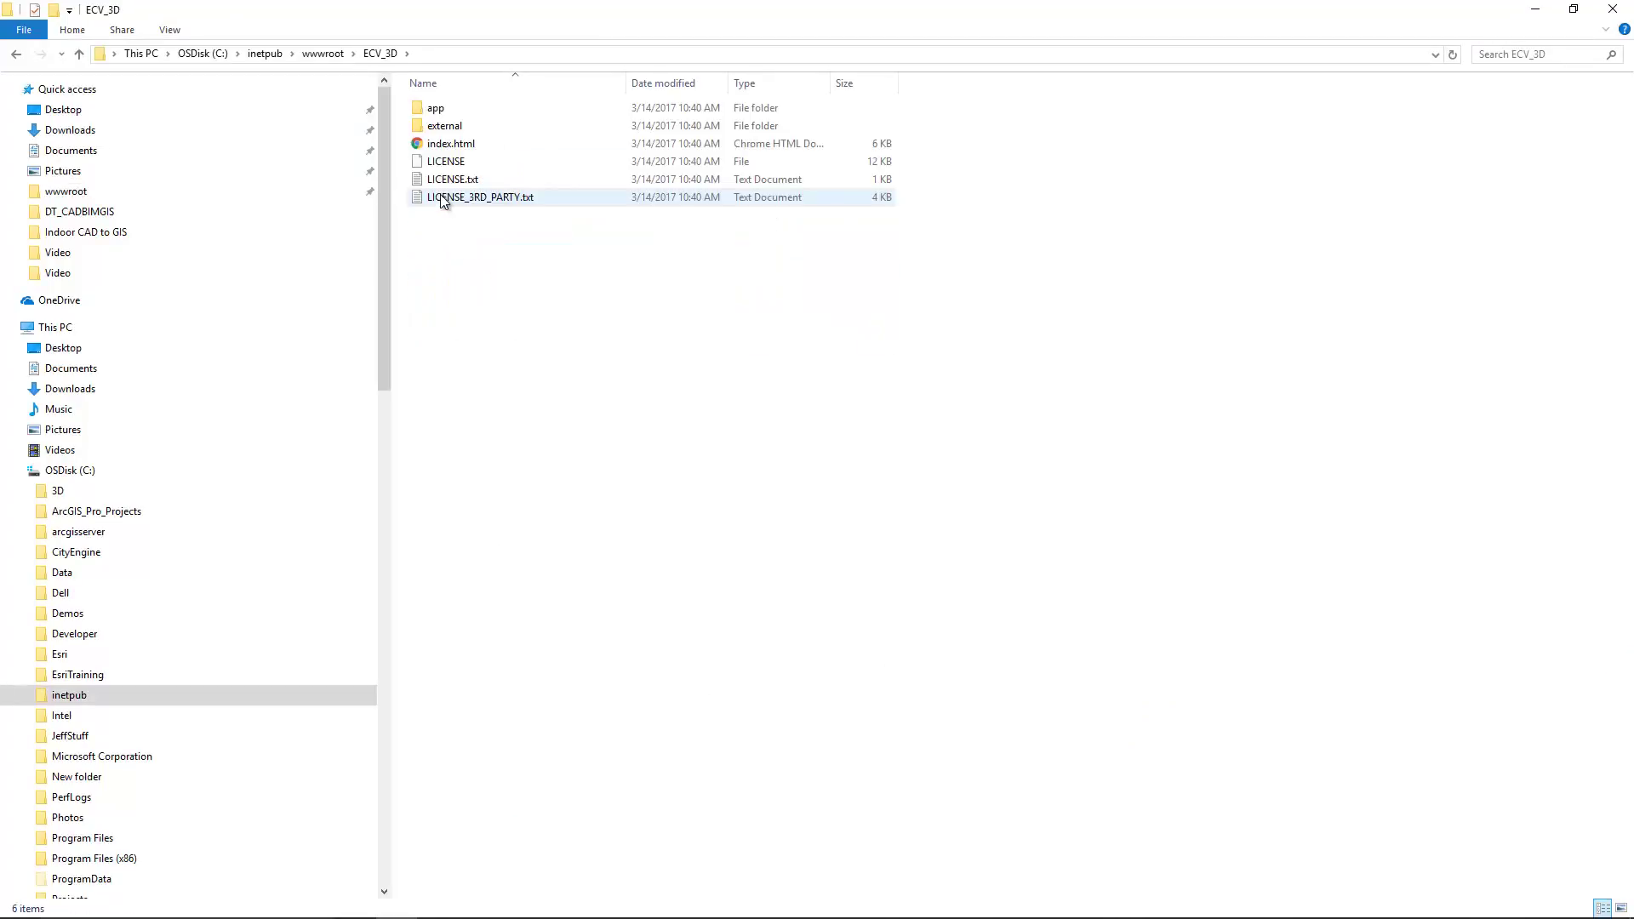
pyautogui.doubleClick(435, 109)
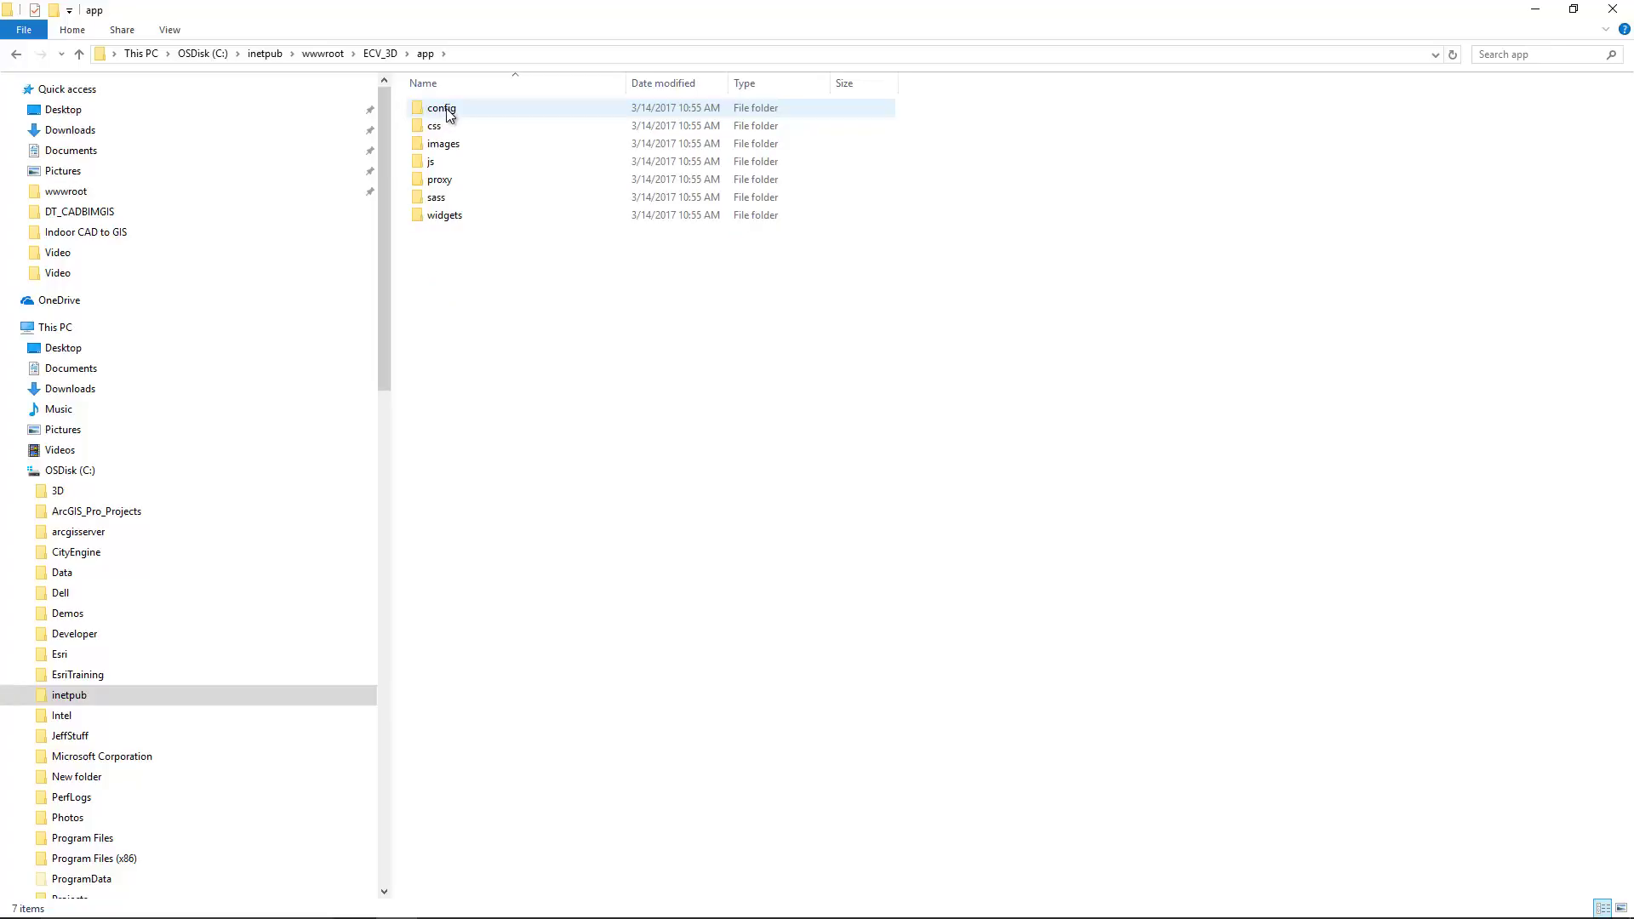
pyautogui.doubleClick(446, 114)
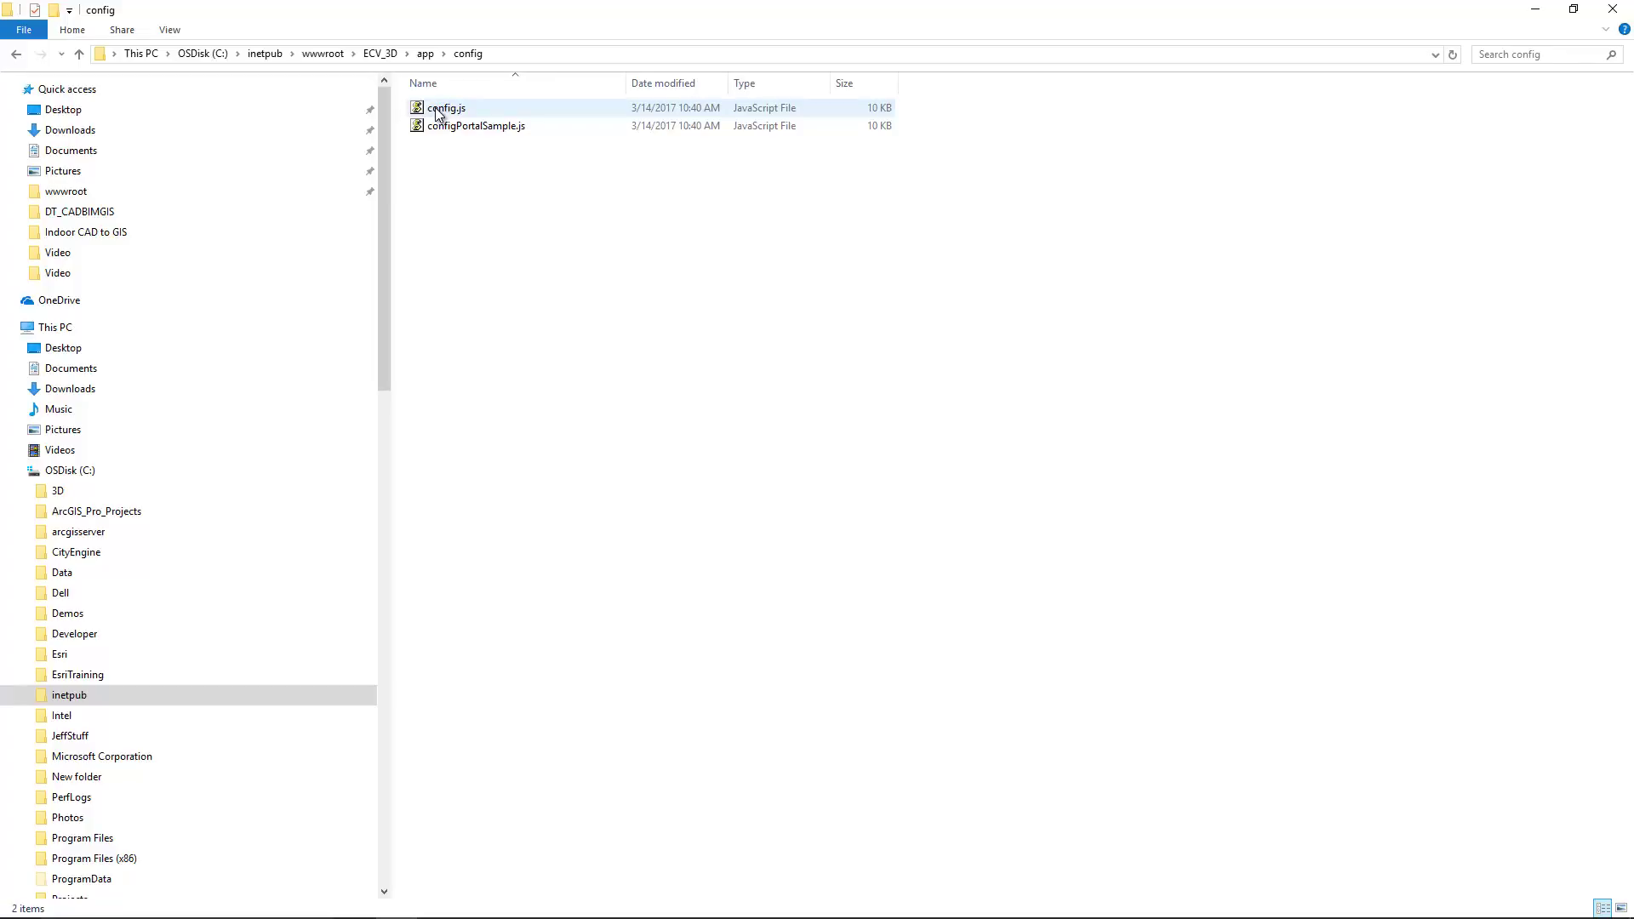
pyautogui.click(437, 114)
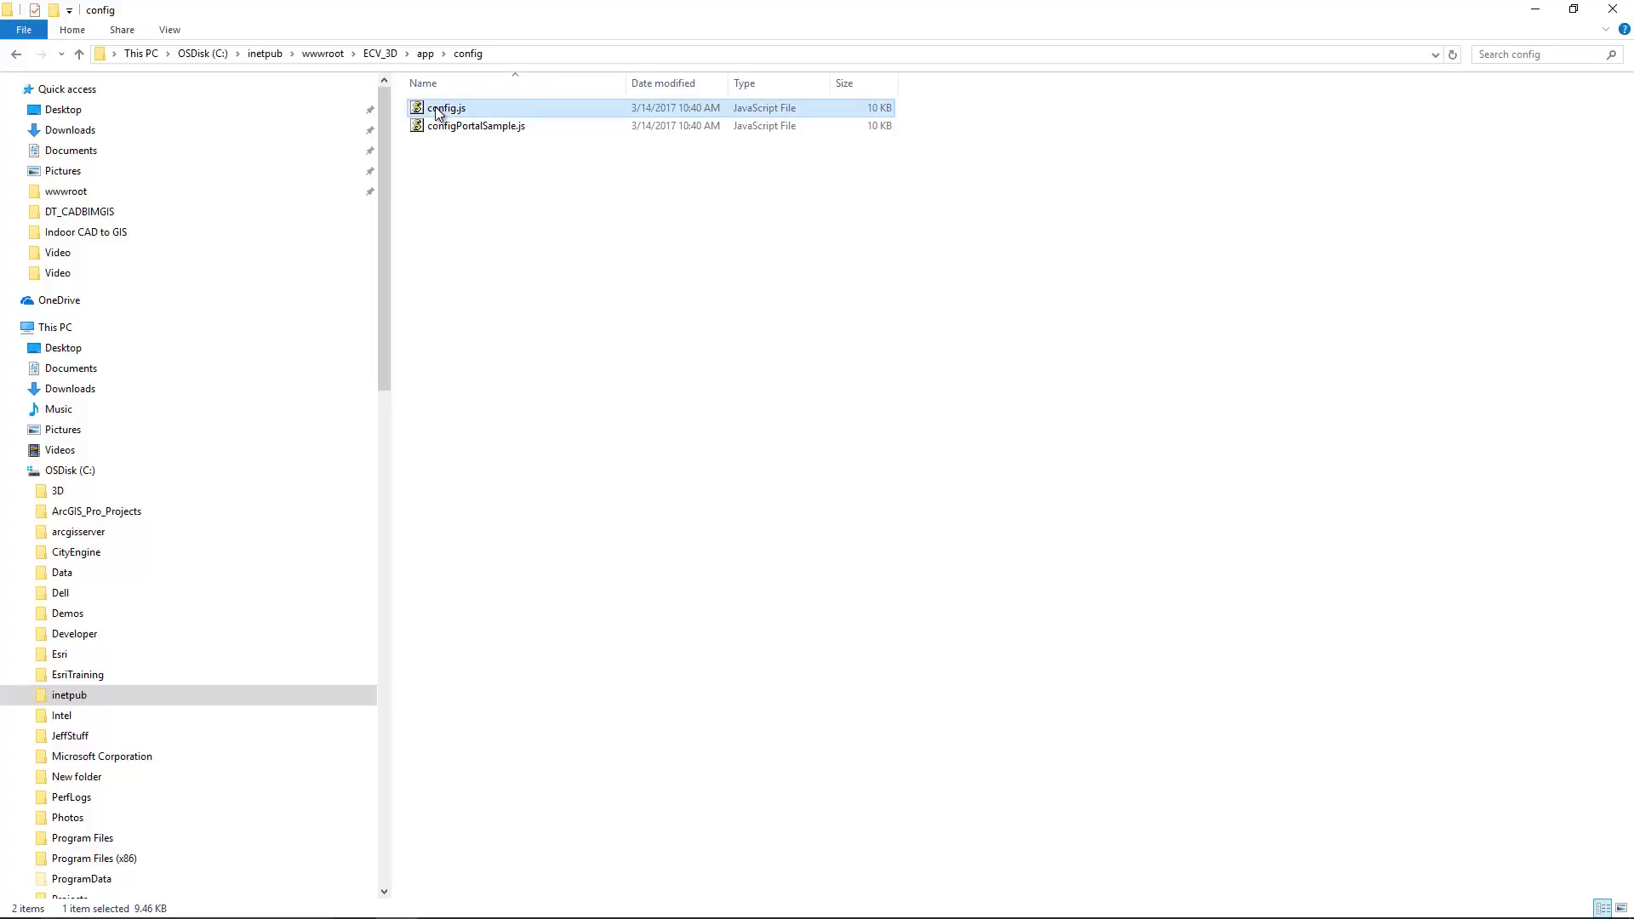
pyautogui.keyDown('shift'); pyautogui.click(442, 124); pyautogui.keyUp('shift')
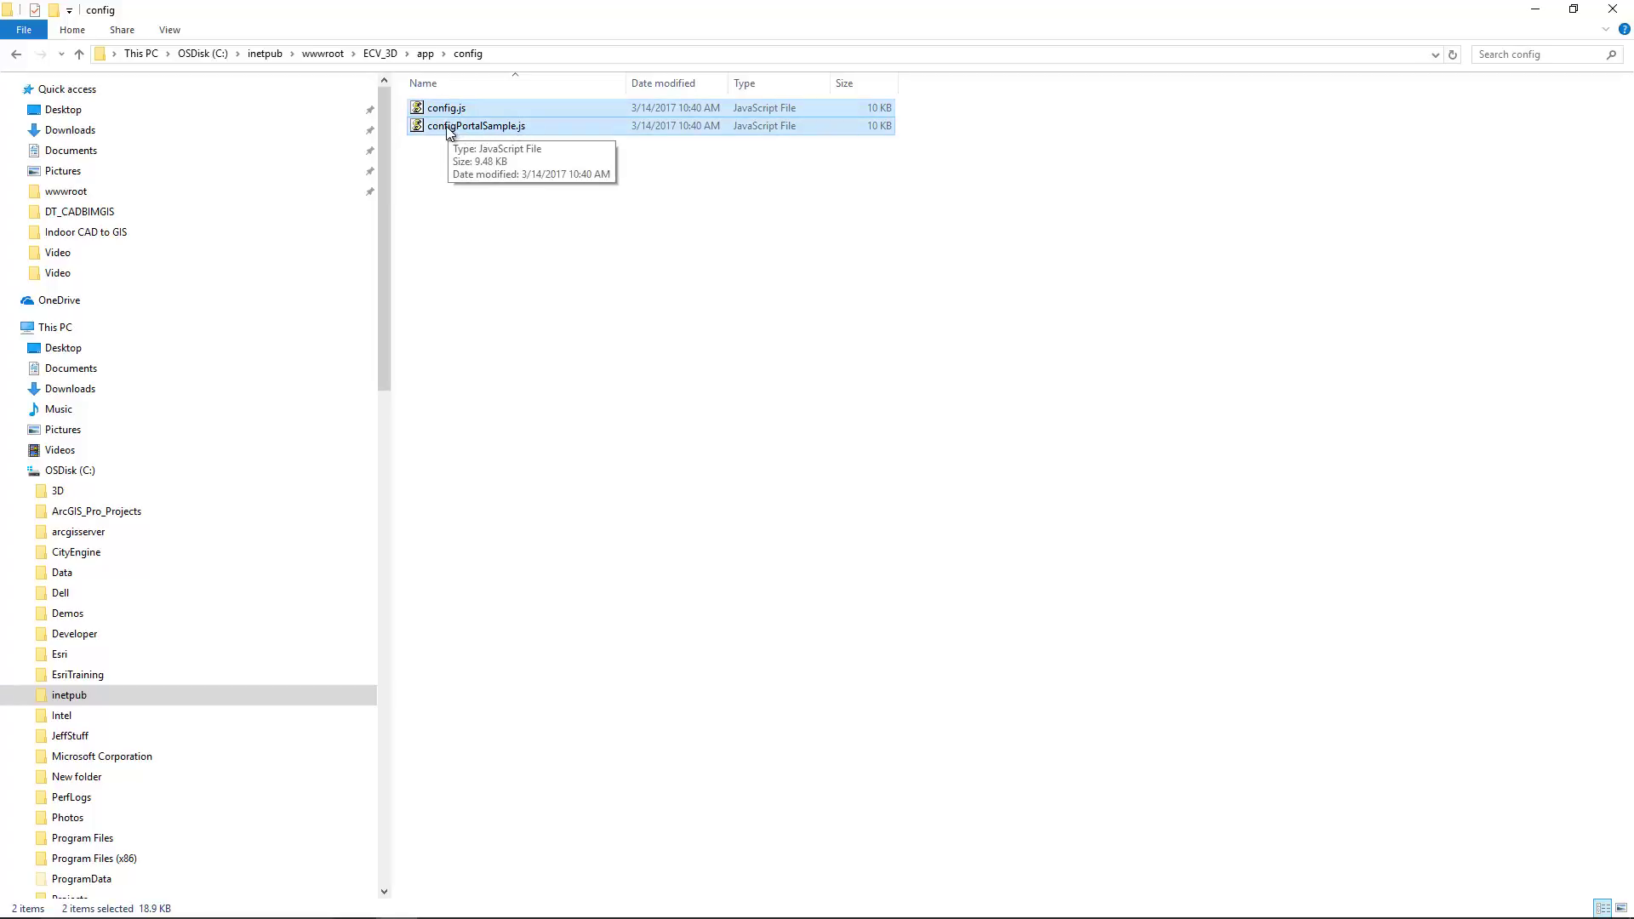
pyautogui.rightClick(448, 131)
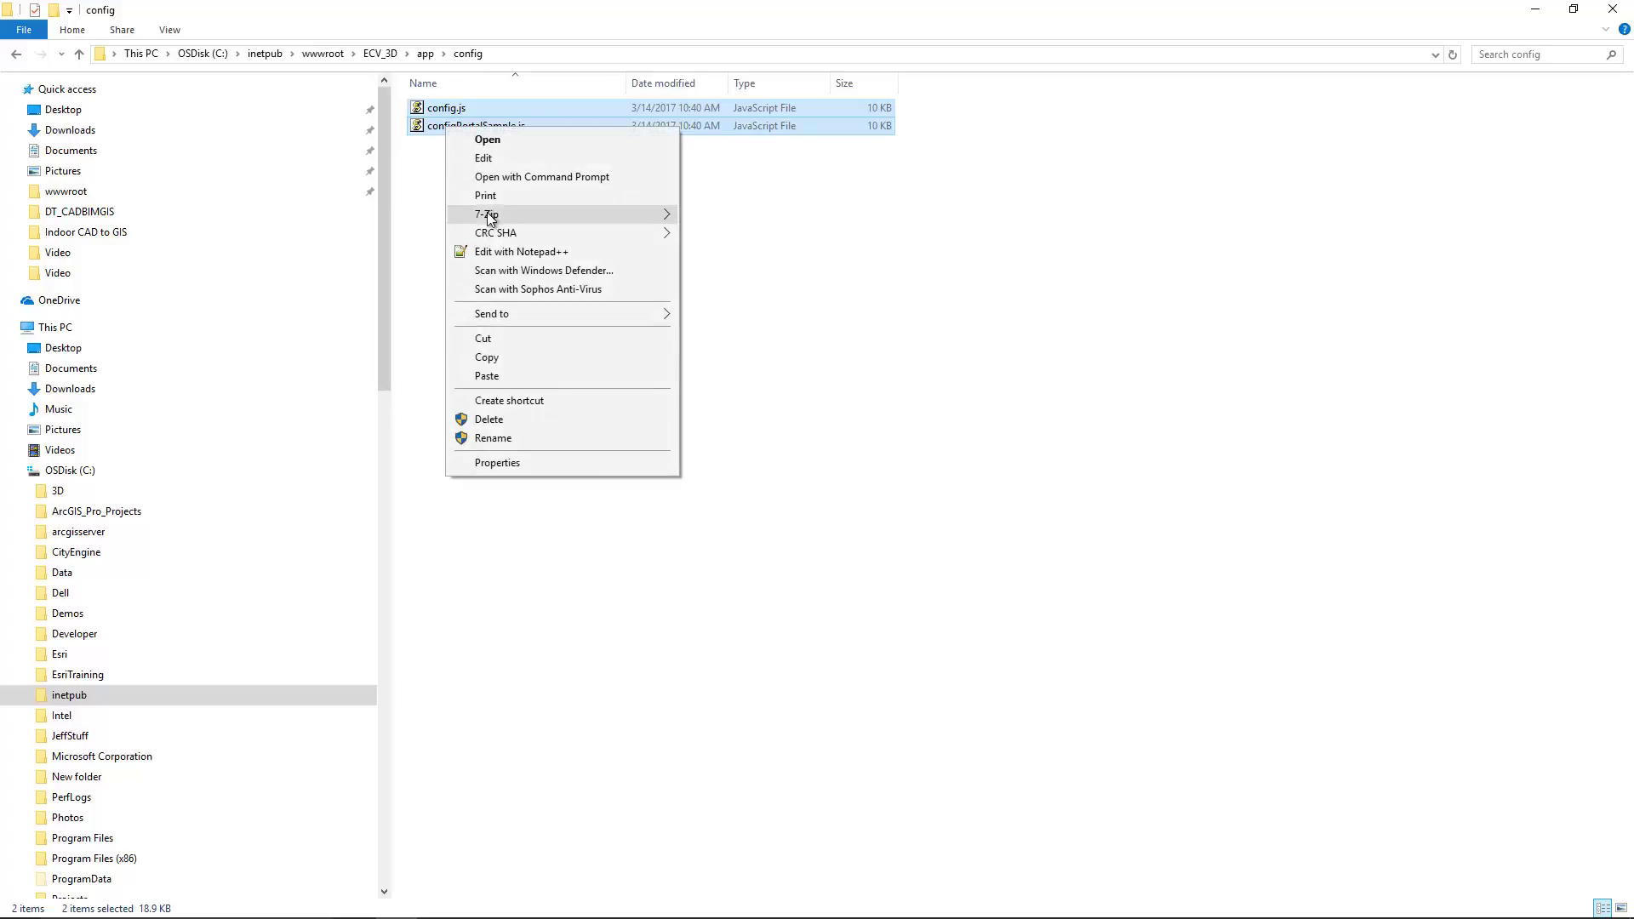
pyautogui.click(501, 252)
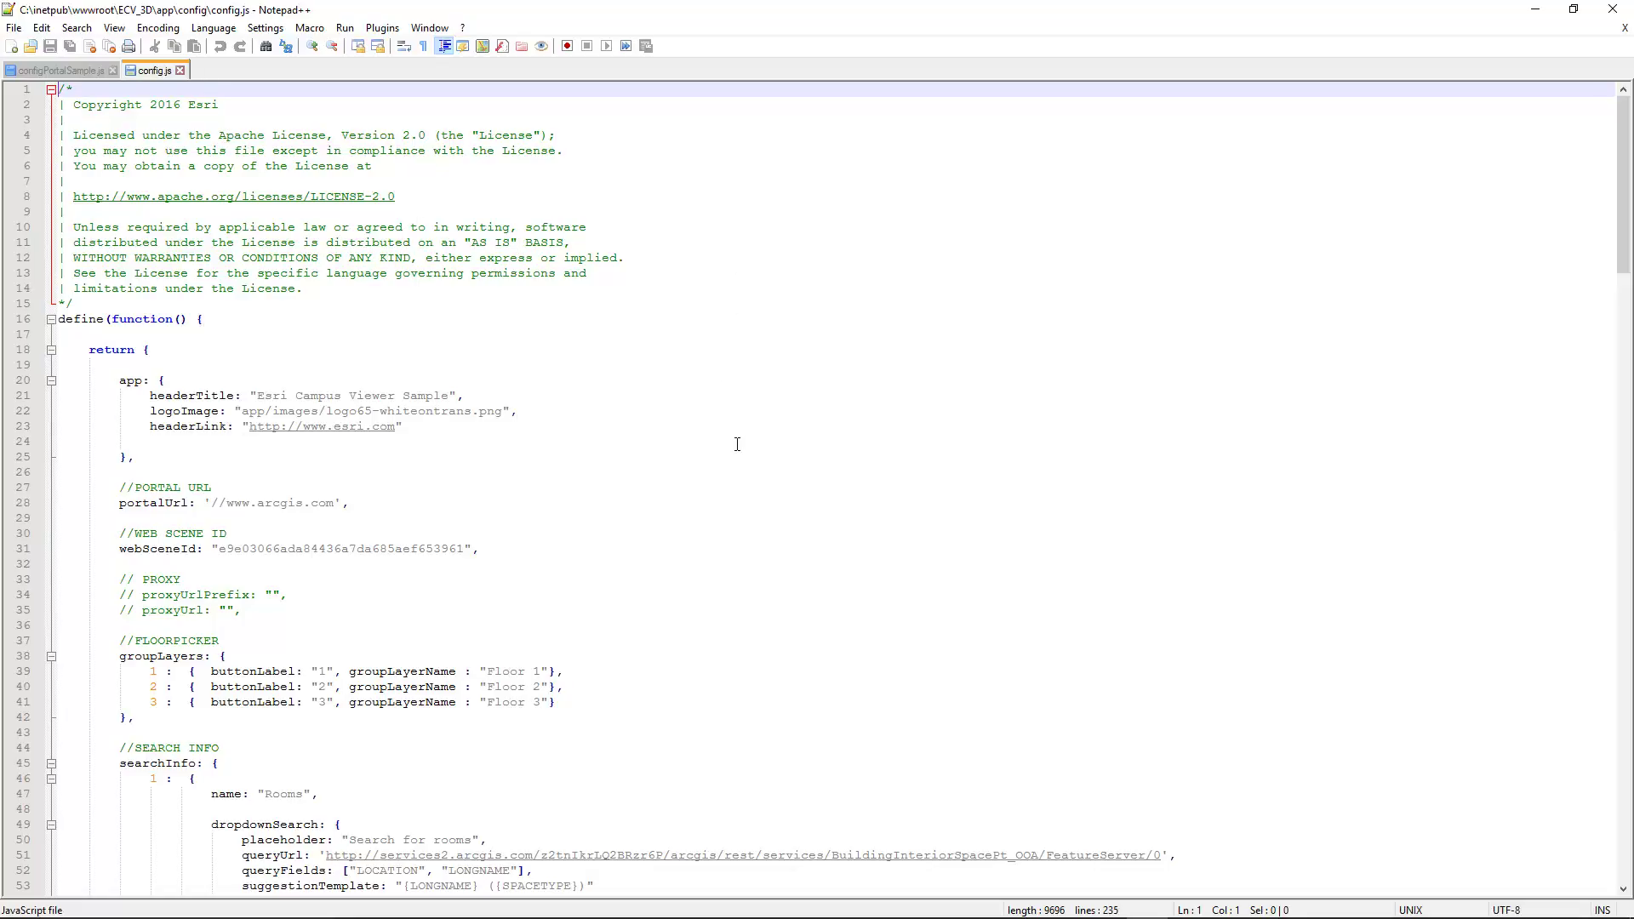
pyautogui.scroll(-13, 737, 444)
pyautogui.scroll(13, 721, 477)
pyautogui.moveTo(119, 381); pyautogui.dragTo(135, 457)
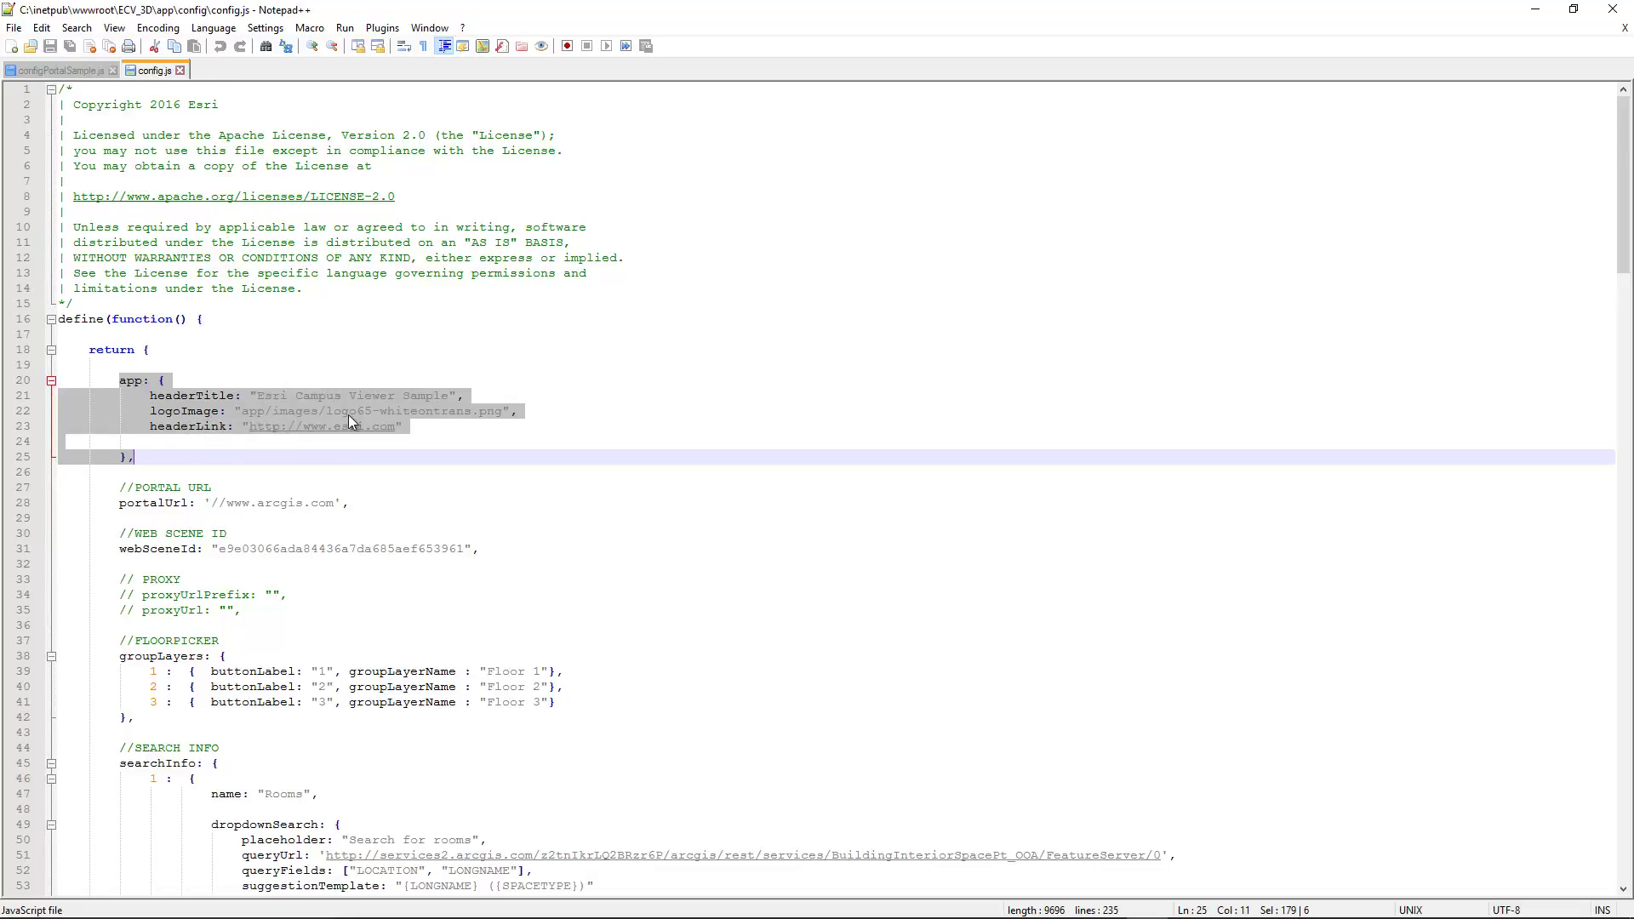
pyautogui.click(535, 500)
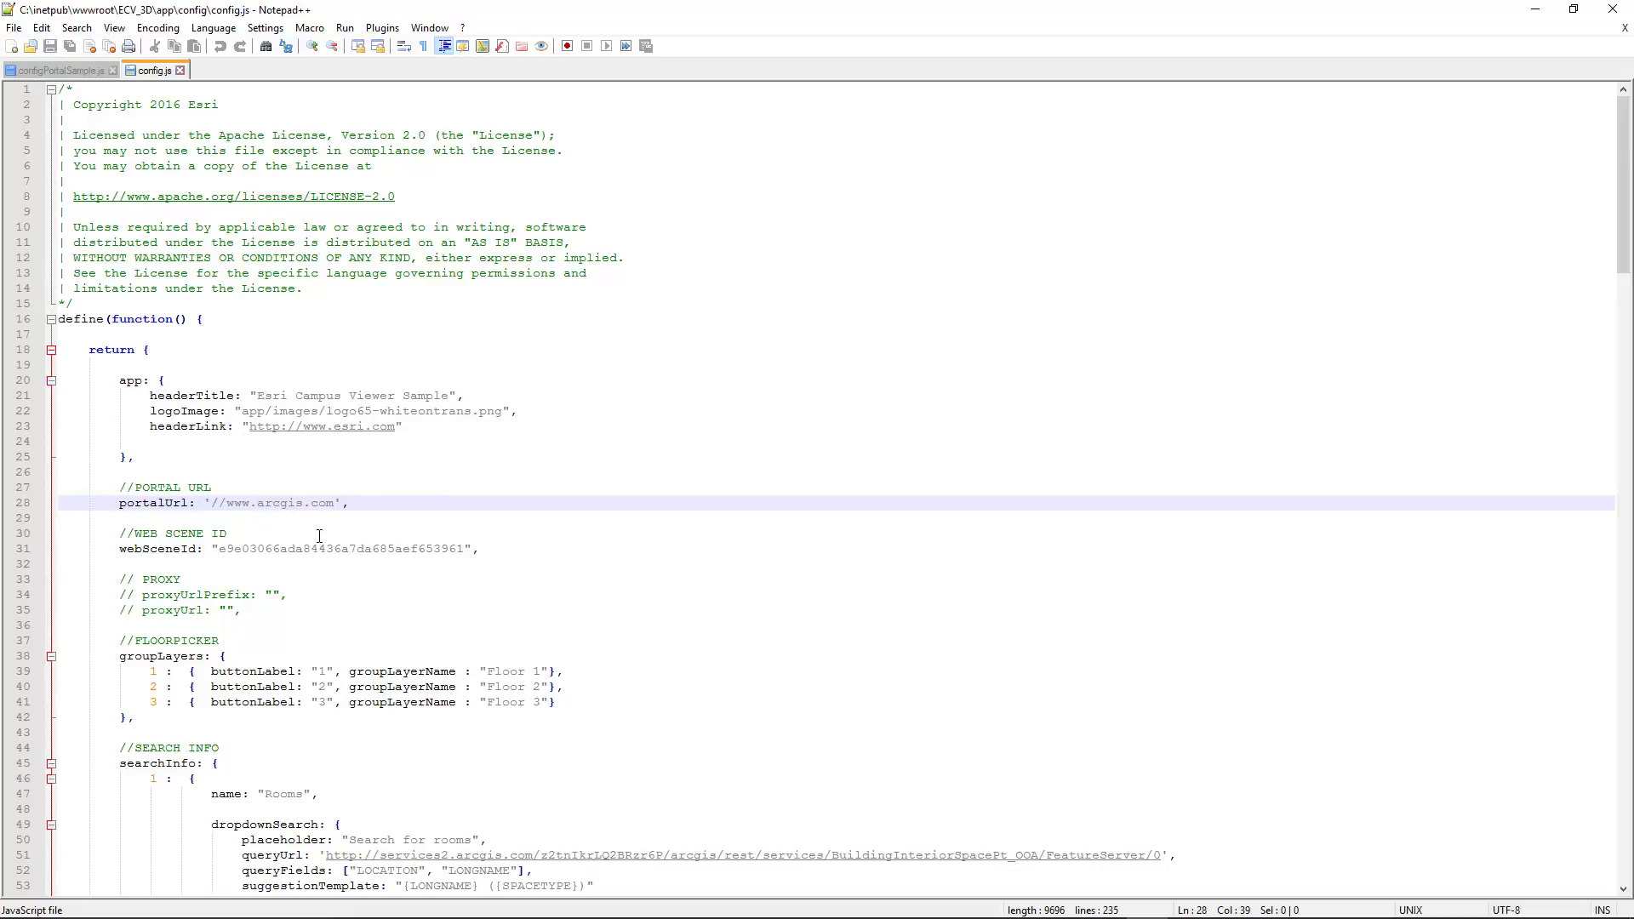
pyautogui.moveTo(213, 549); pyautogui.dragTo(466, 549)
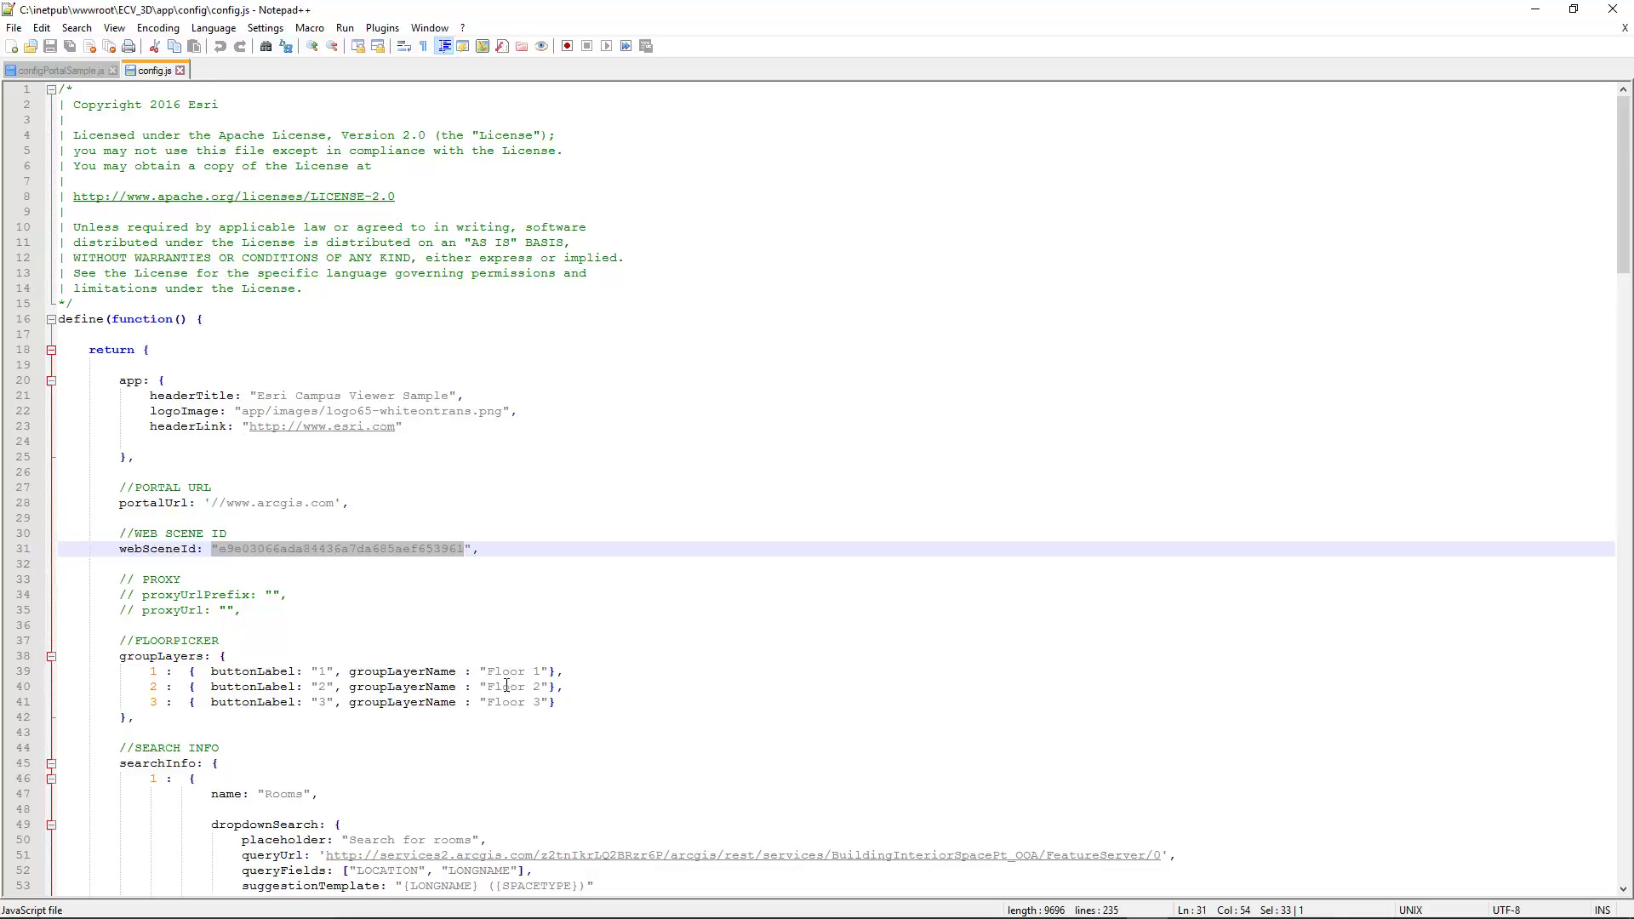
pyautogui.moveTo(487, 672); pyautogui.dragTo(545, 674)
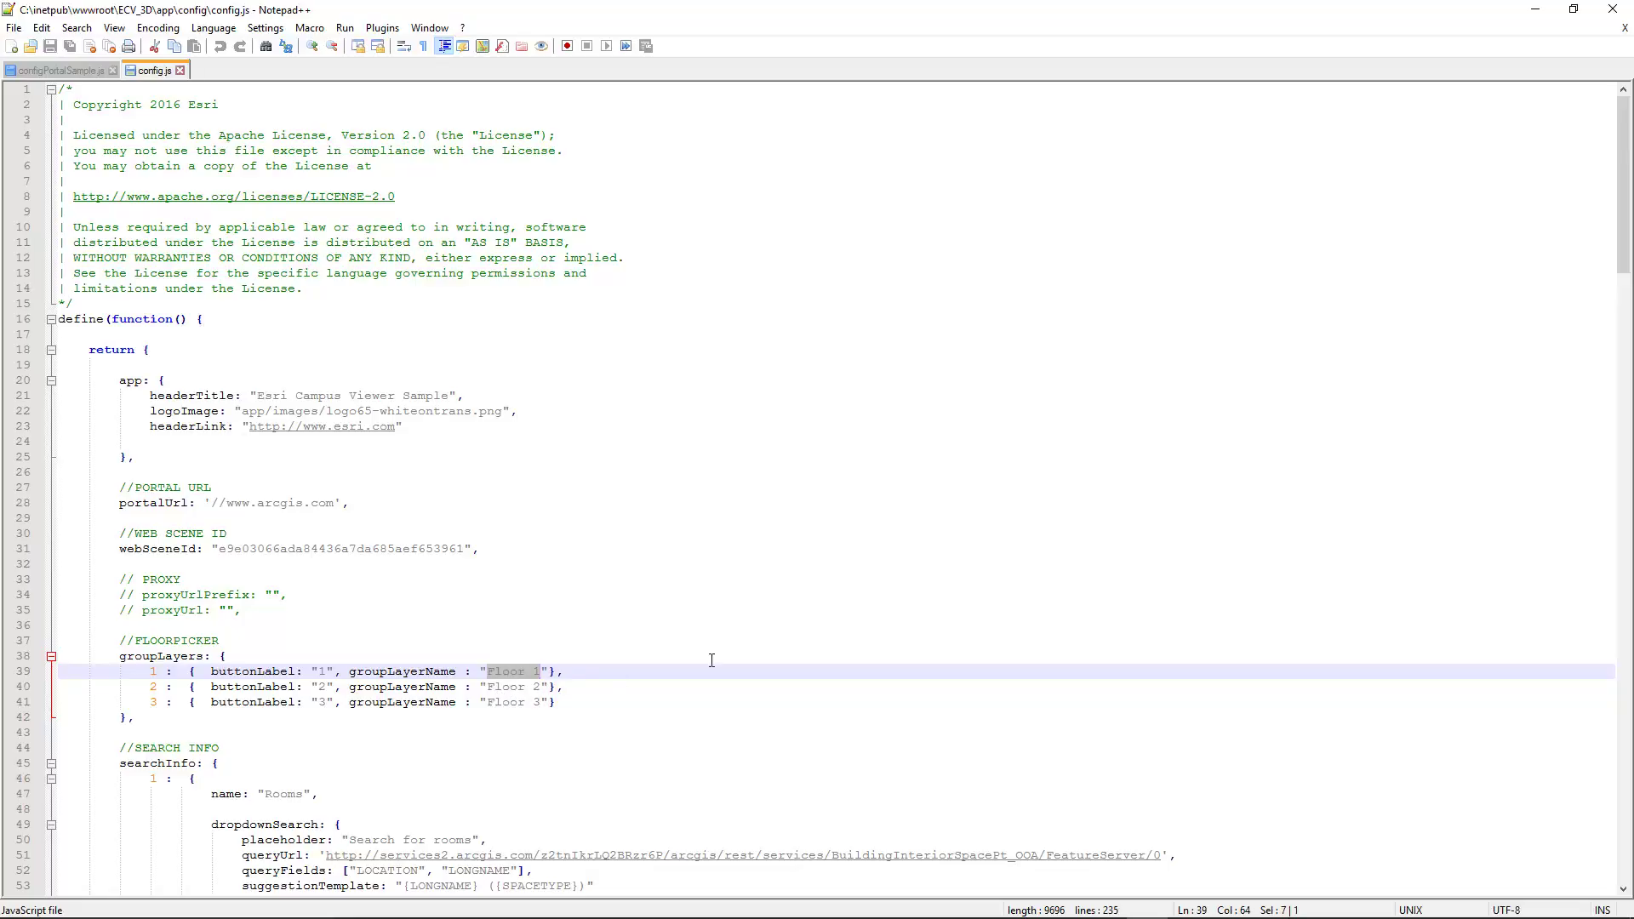
pyautogui.scroll(-7, 711, 661)
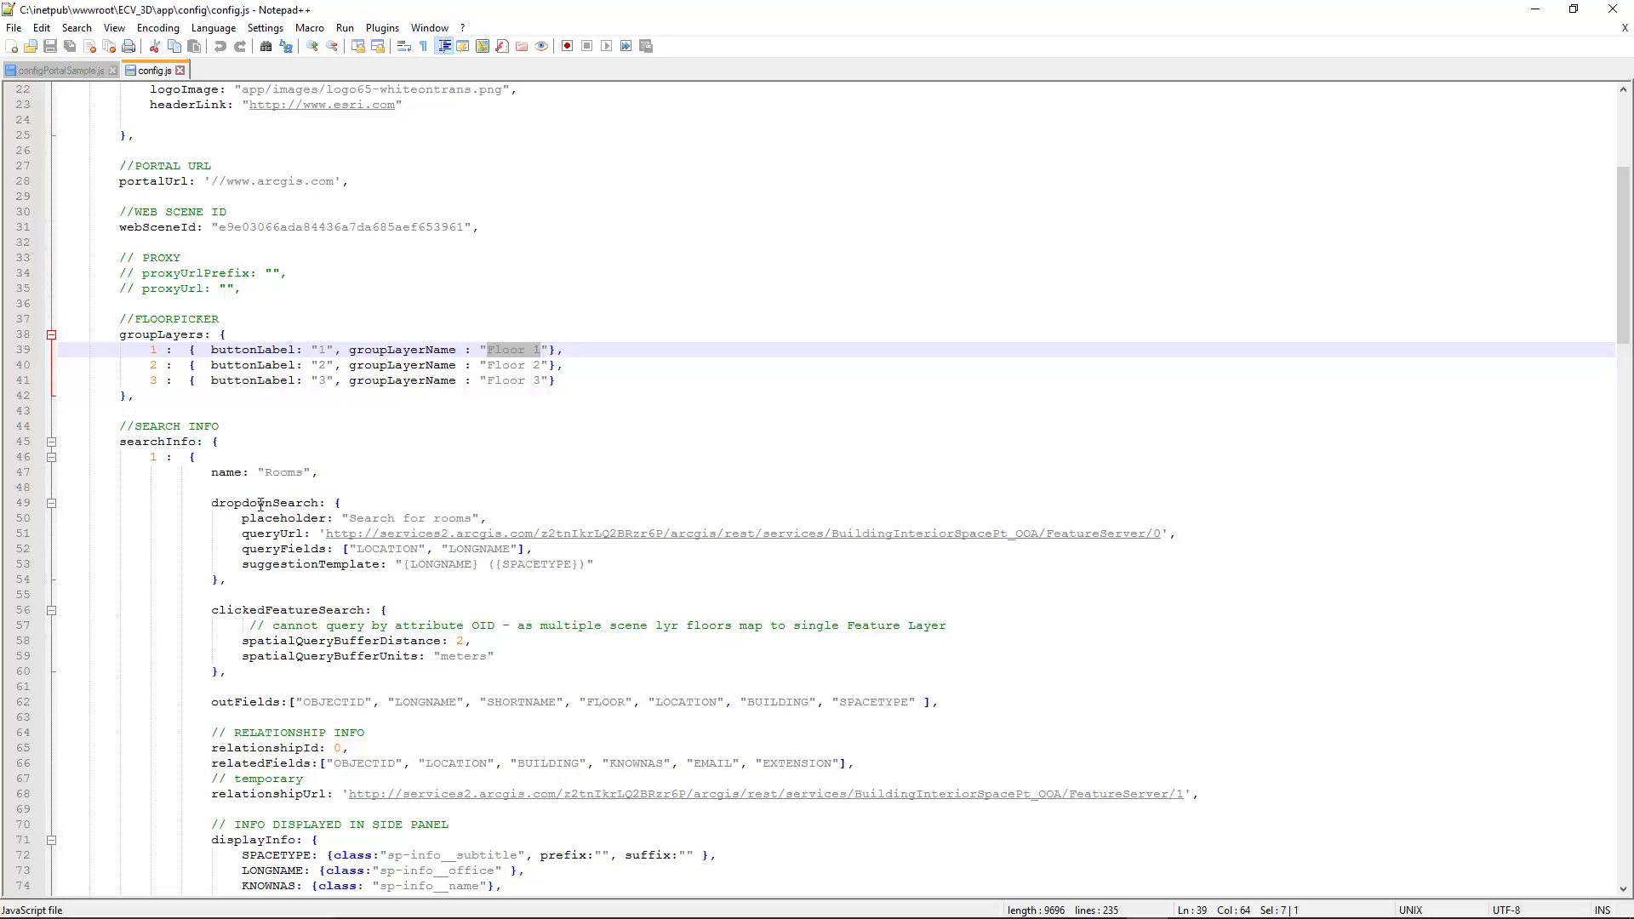
pyautogui.scroll(-20, 262, 506)
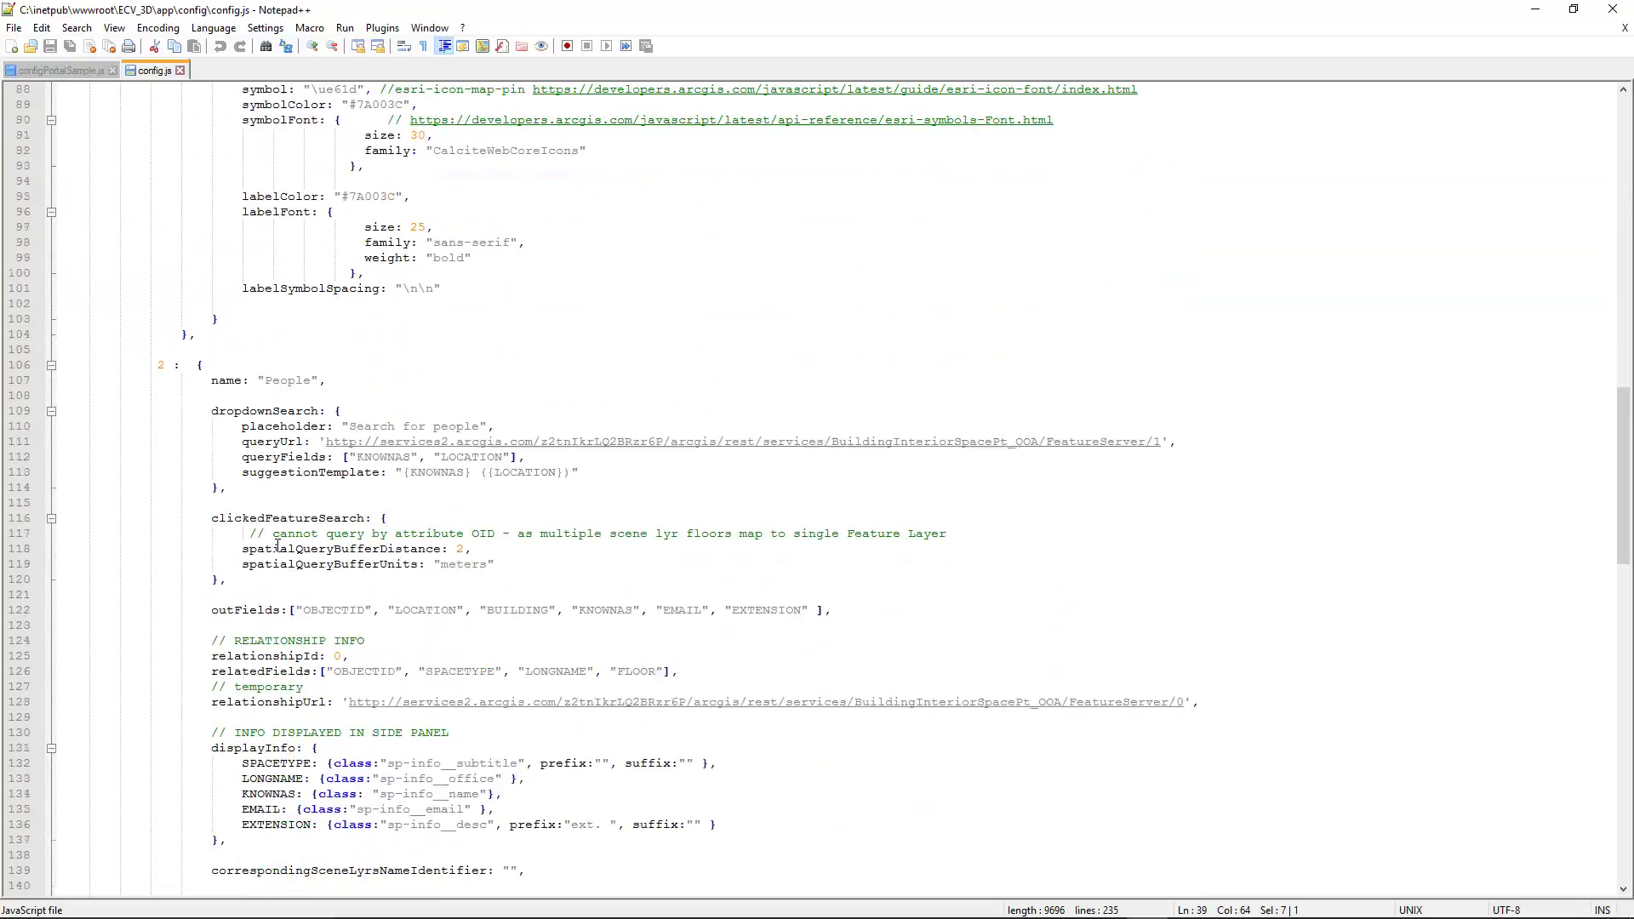
pyautogui.moveTo(159, 367); pyautogui.dragTo(399, 636)
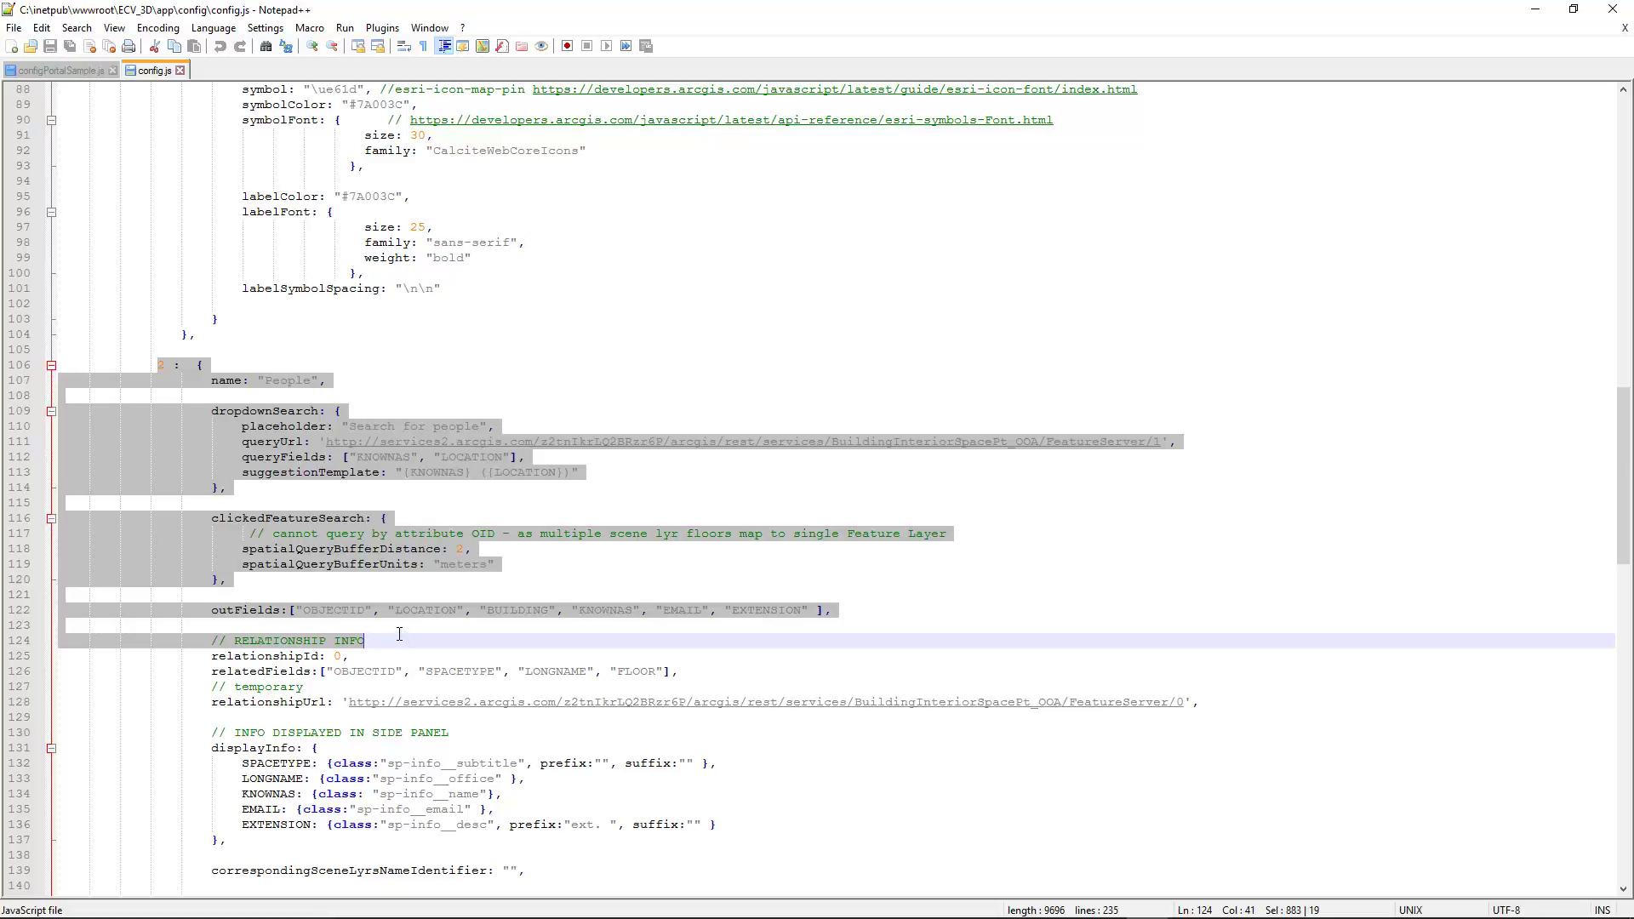
pyautogui.scroll(16, 399, 634)
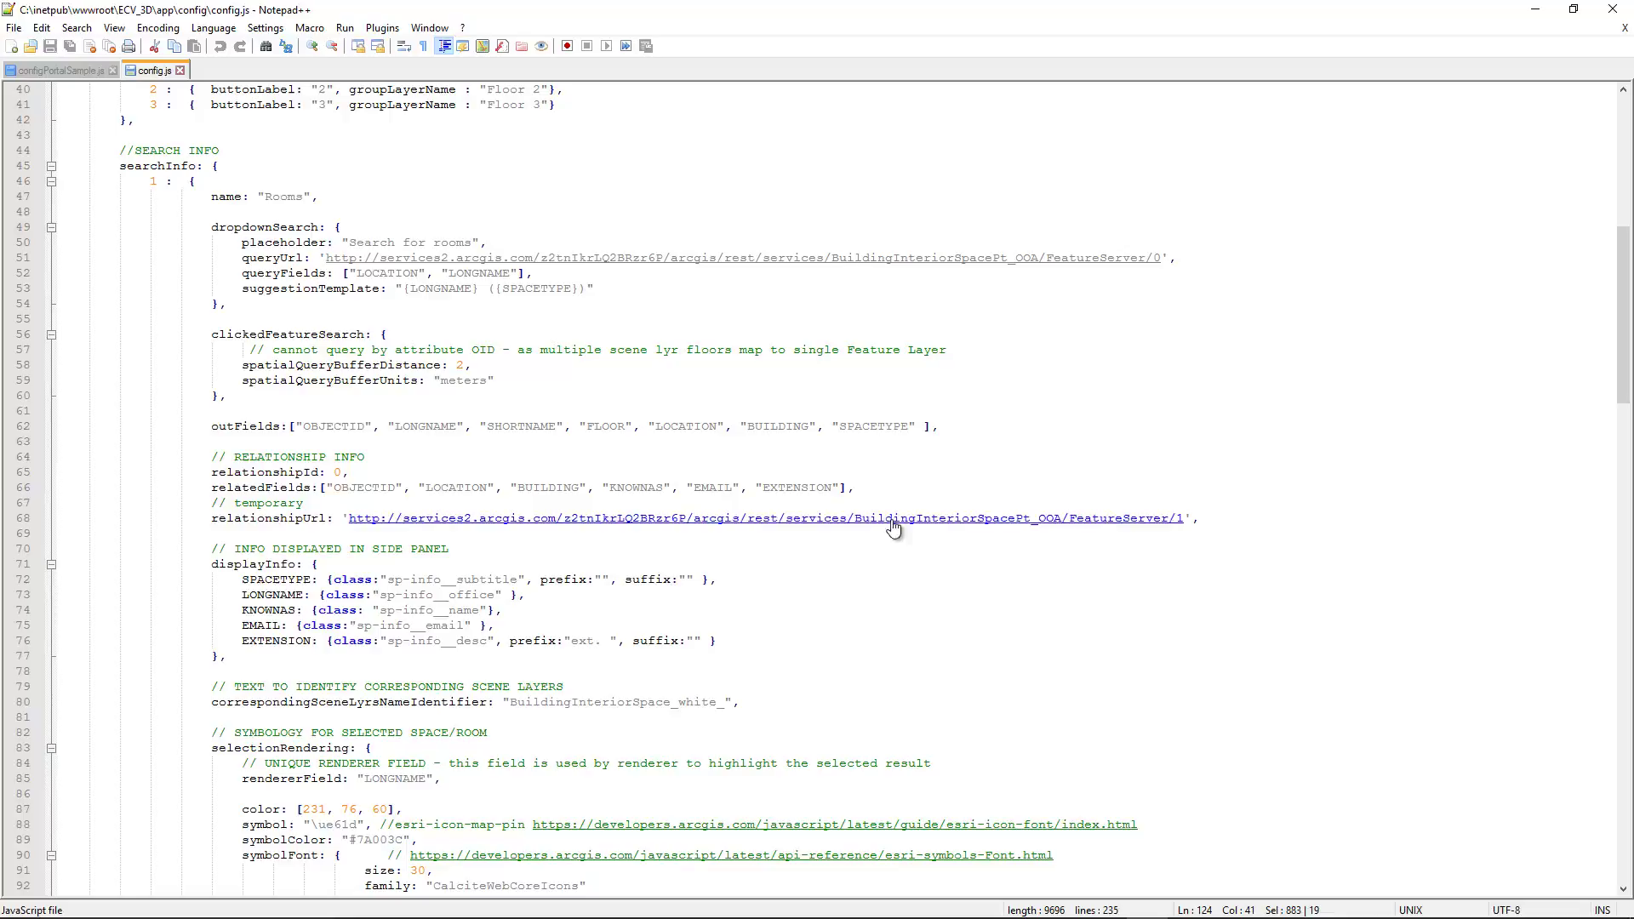
pyautogui.scroll(-12, 902, 600)
pyautogui.scroll(-4, 902, 600)
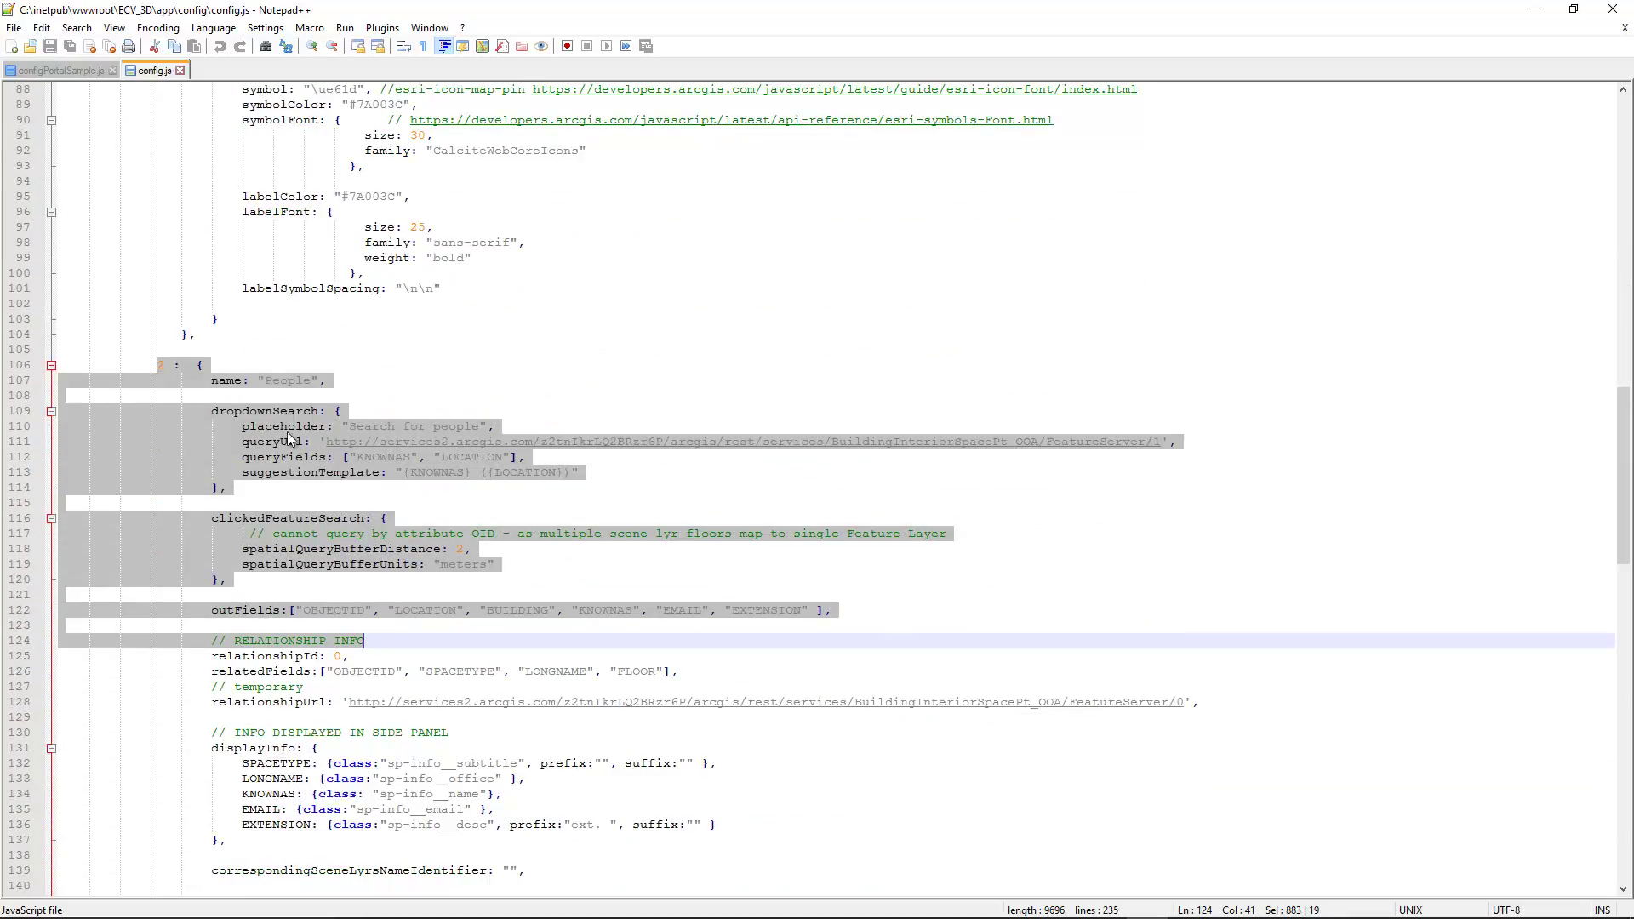
pyautogui.click(257, 427)
pyautogui.moveTo(266, 382); pyautogui.dragTo(309, 390)
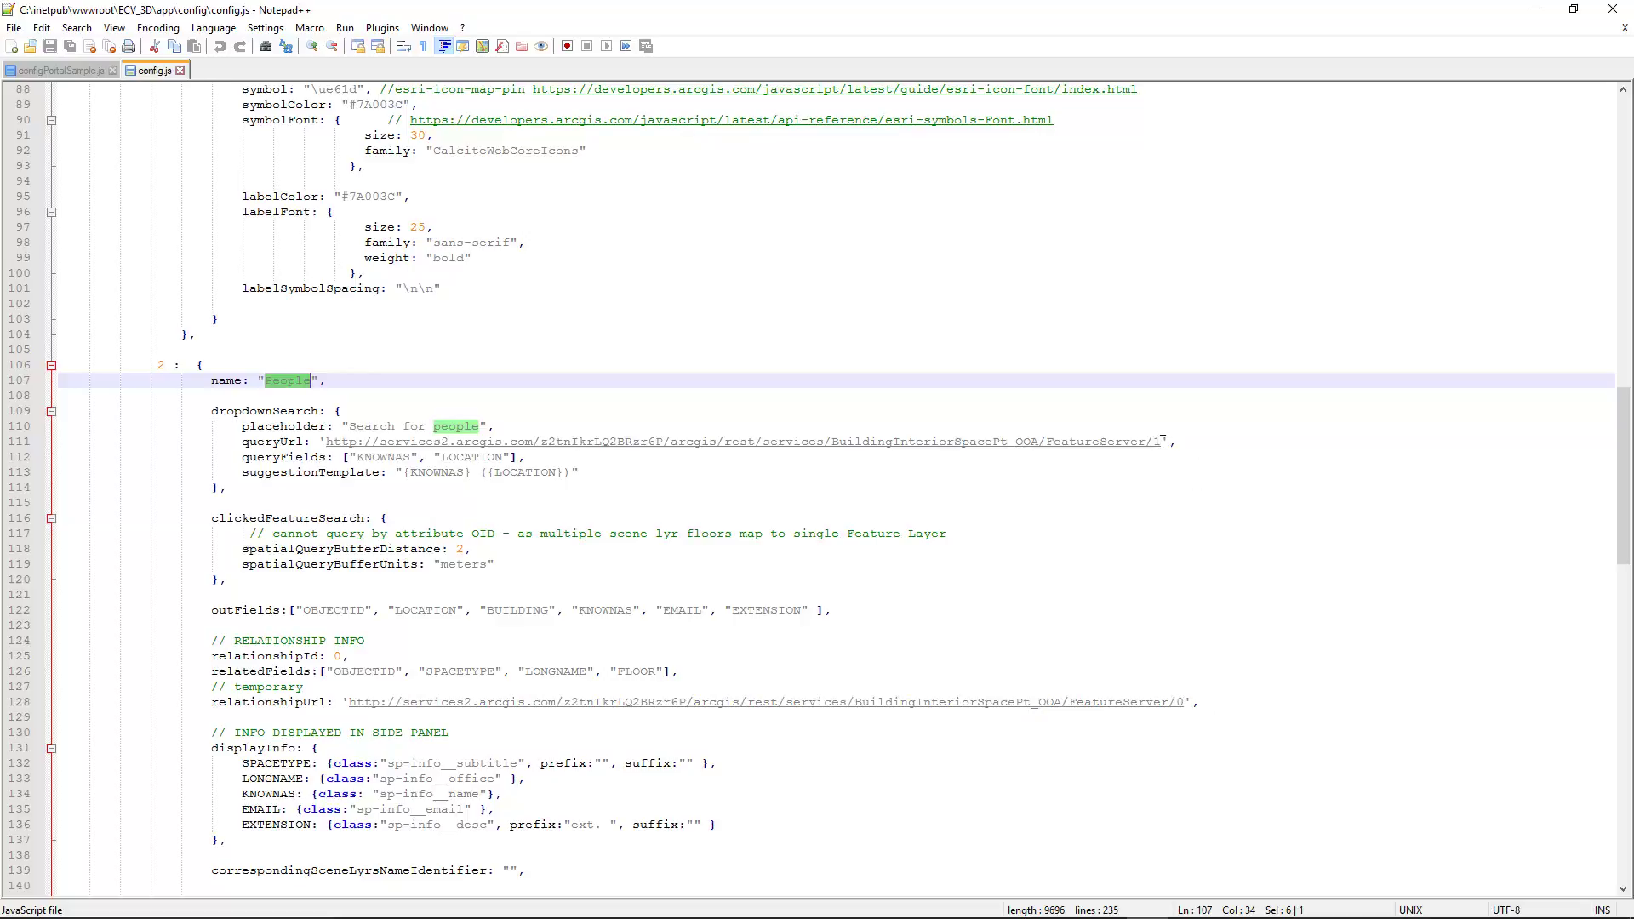
pyautogui.scroll(17, 1163, 501)
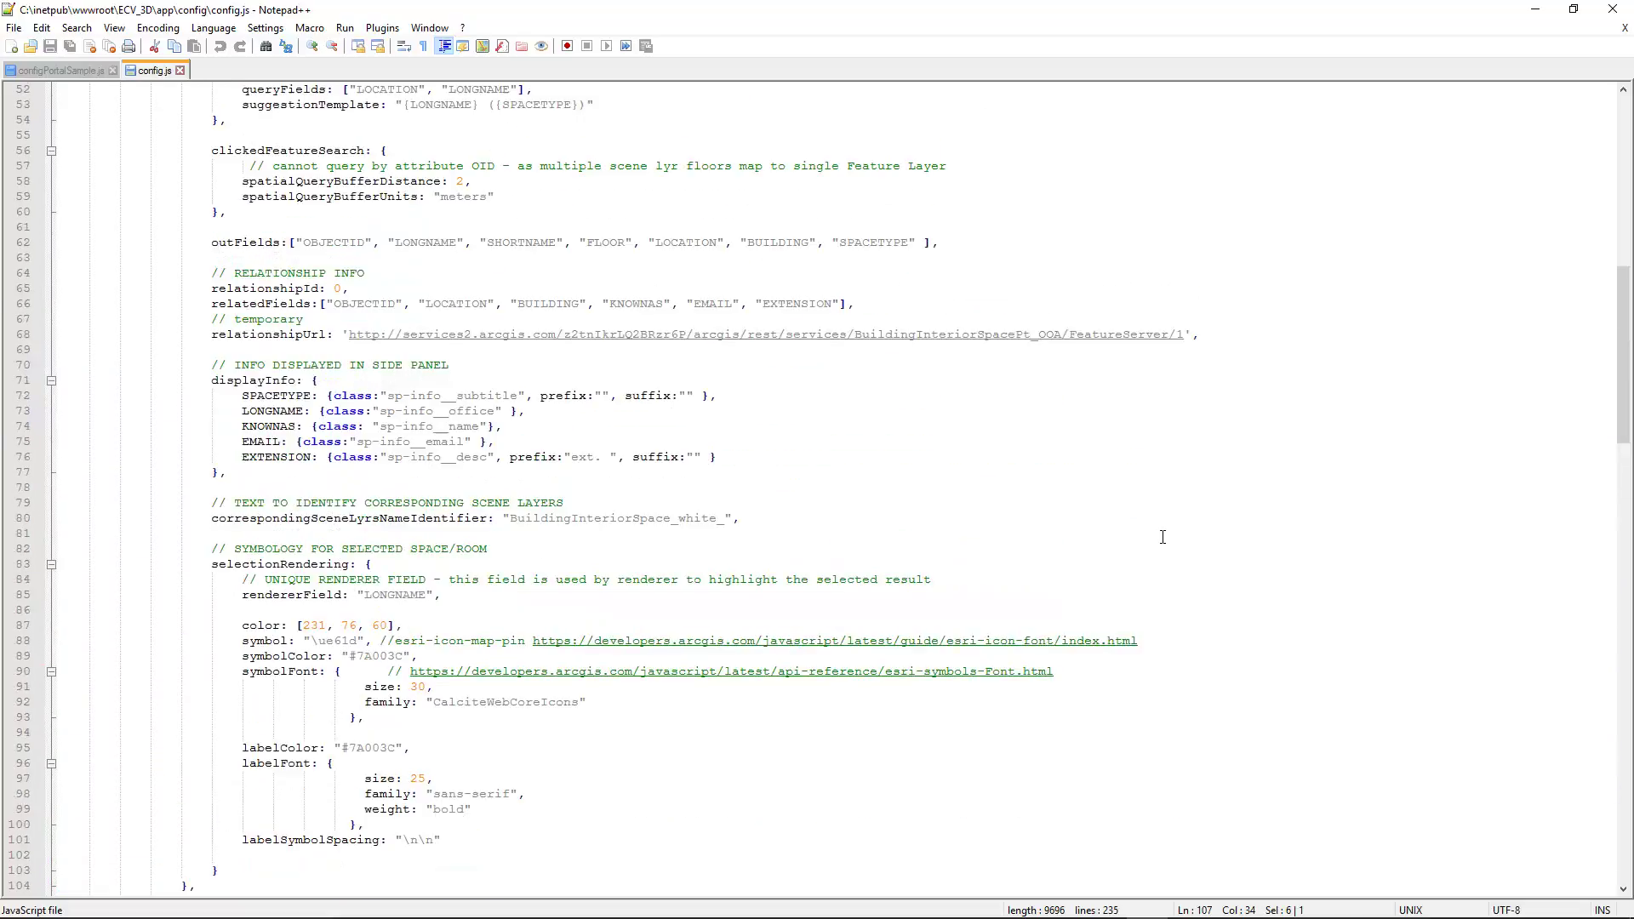
pyautogui.scroll(2, 1163, 537)
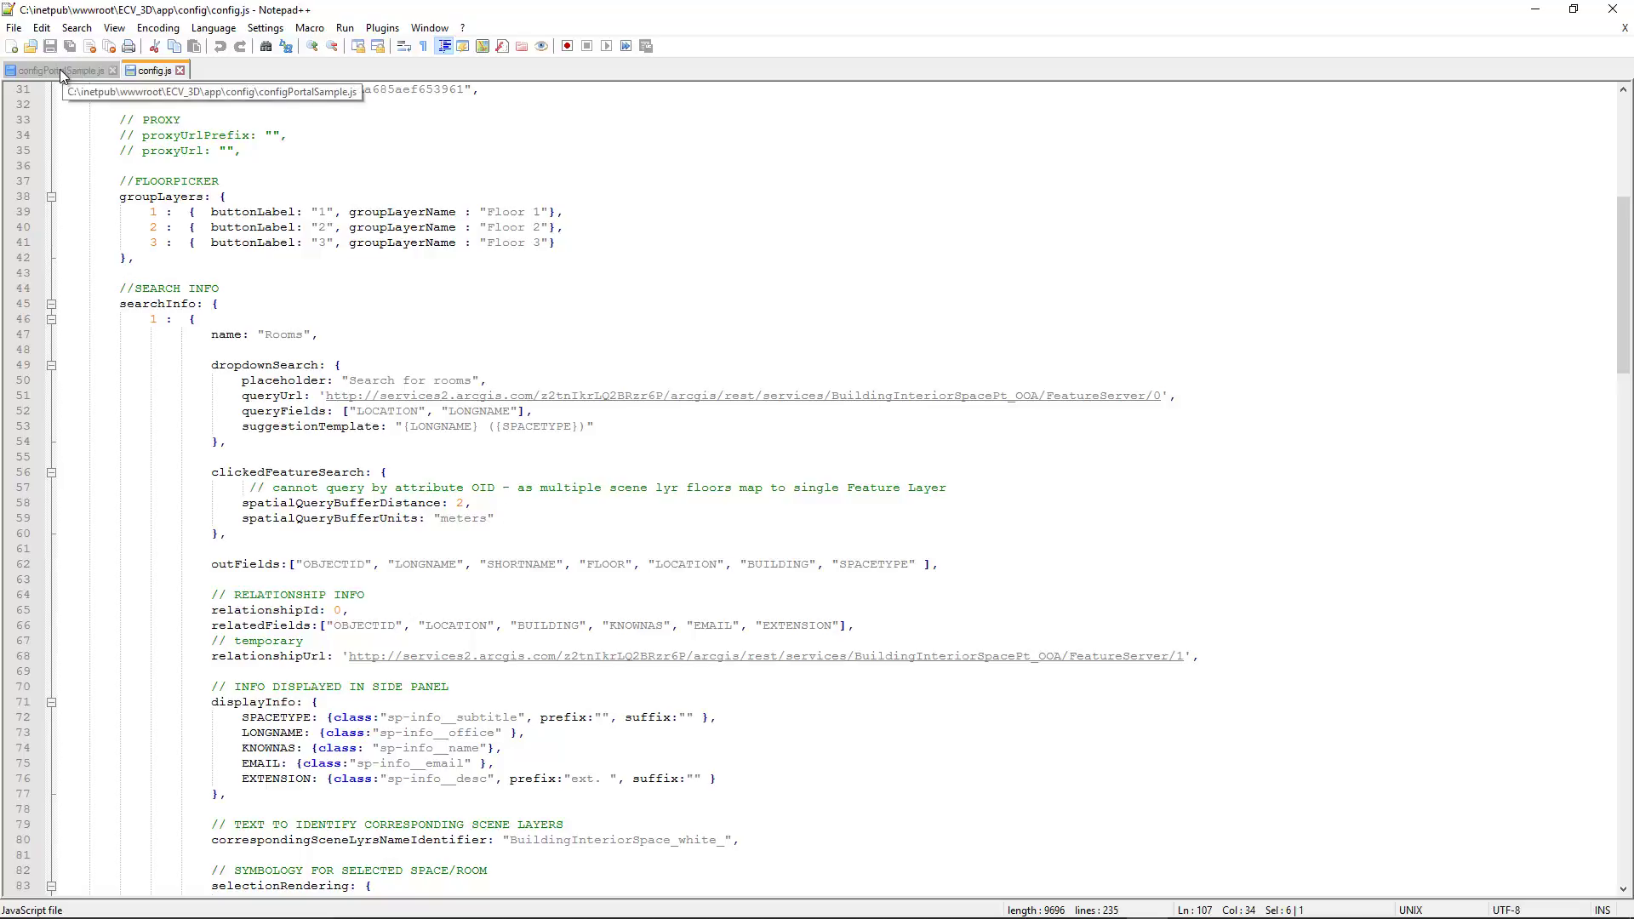
# Compare the spaceid query field in configPortalSample.js with config.js.
pyautogui.scroll(2, 232, 328)
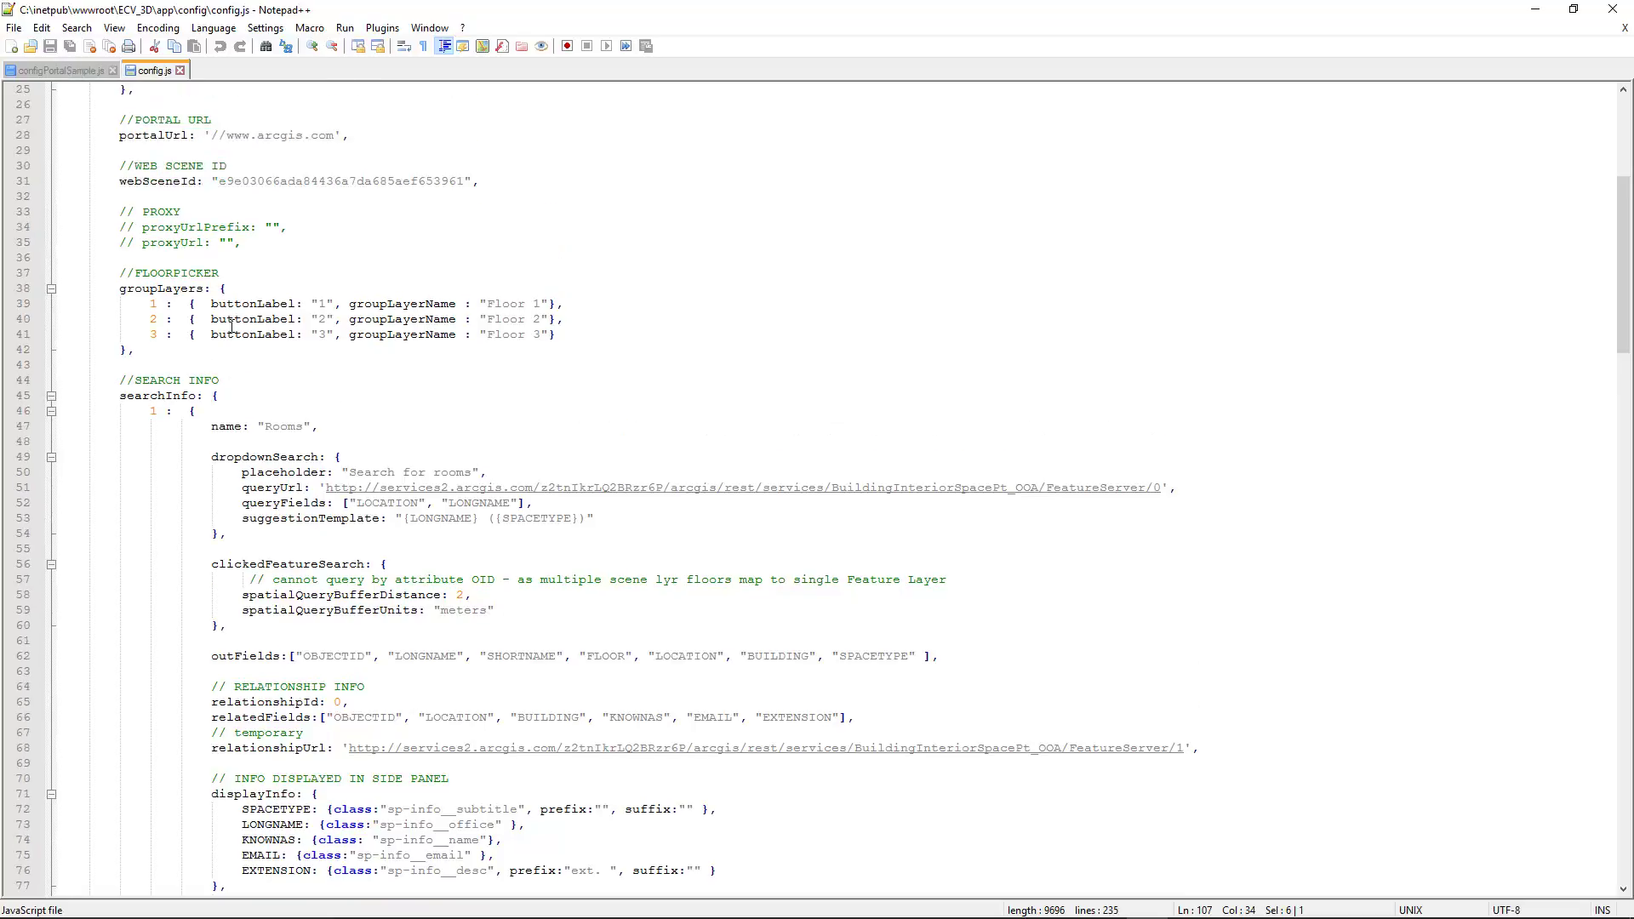
pyautogui.click(57, 72)
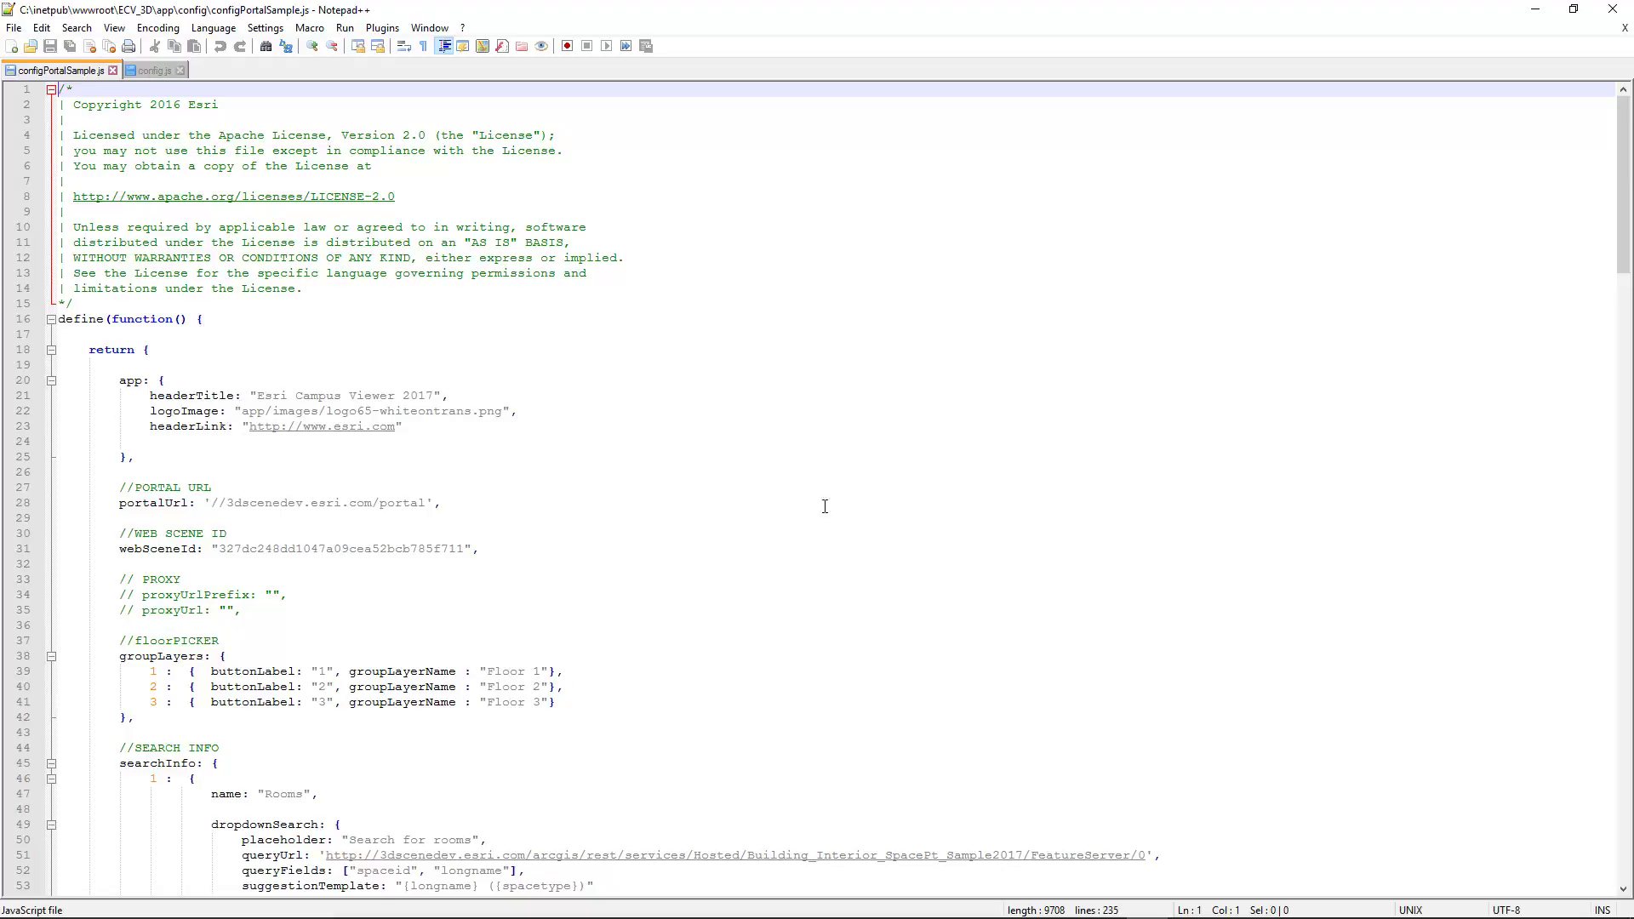
pyautogui.scroll(-6, 740, 501)
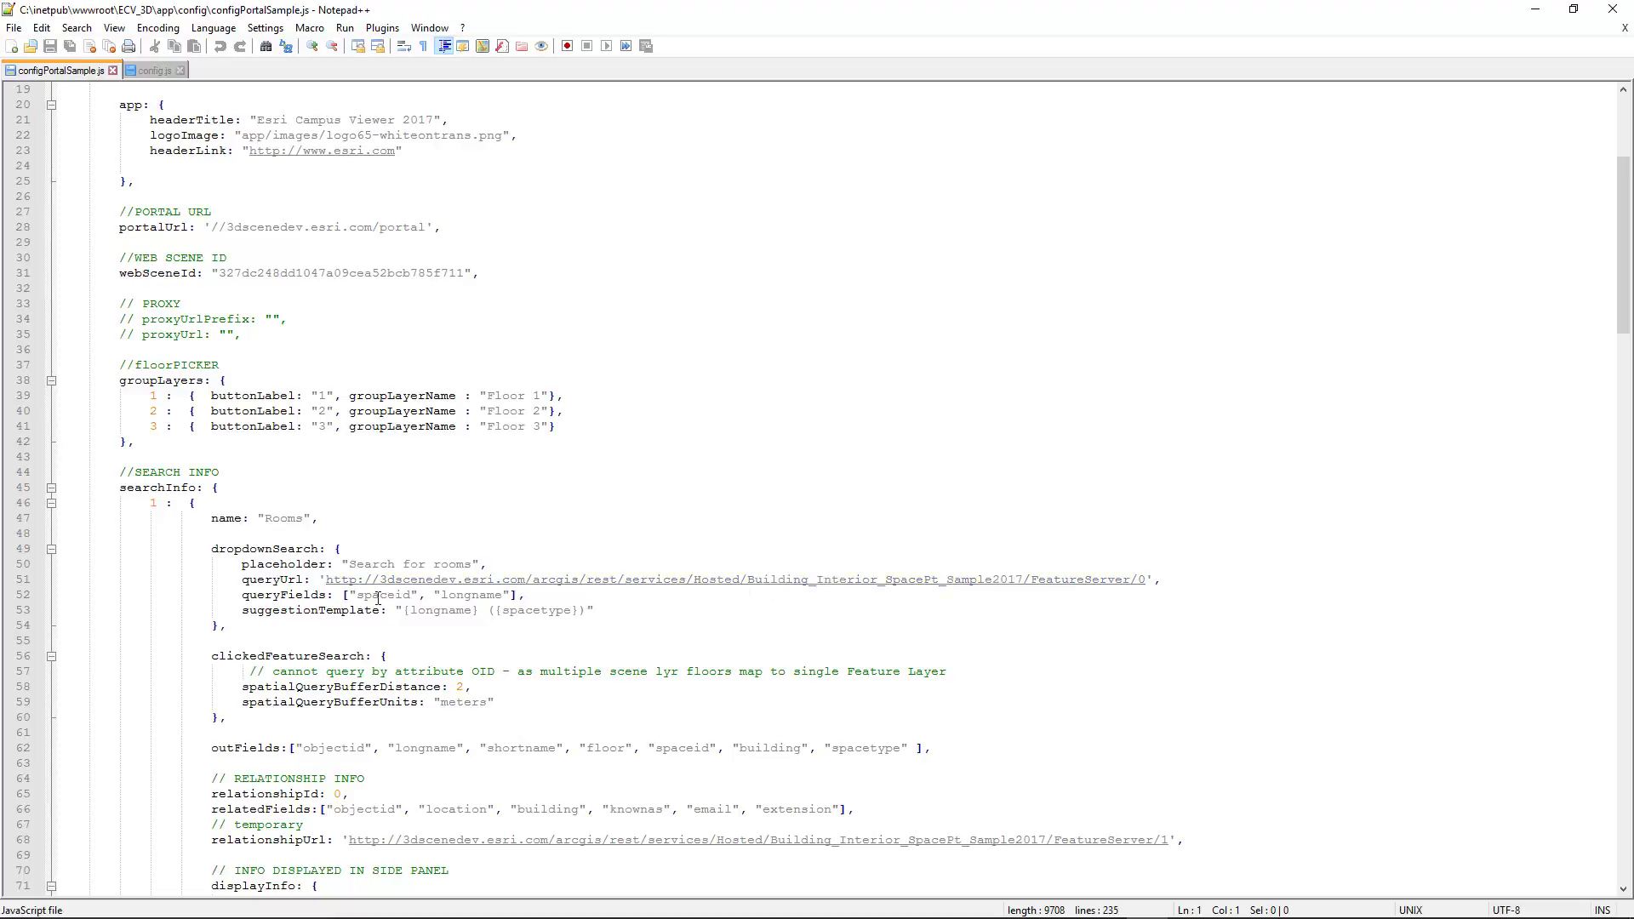
pyautogui.moveTo(356, 596); pyautogui.dragTo(413, 595)
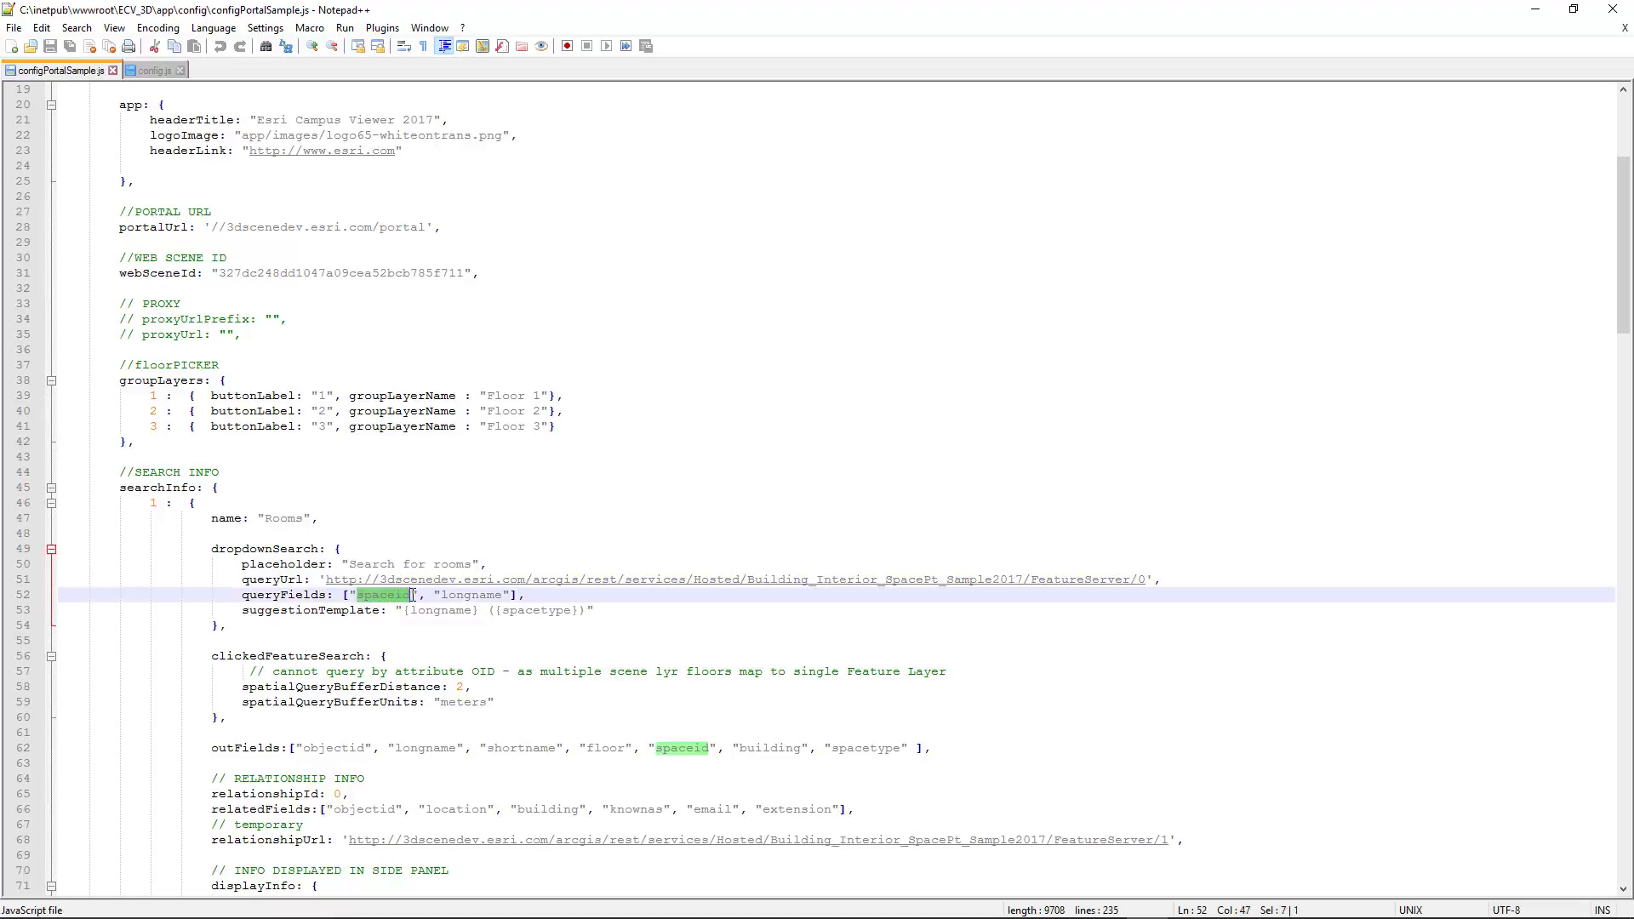
pyautogui.click(155, 72)
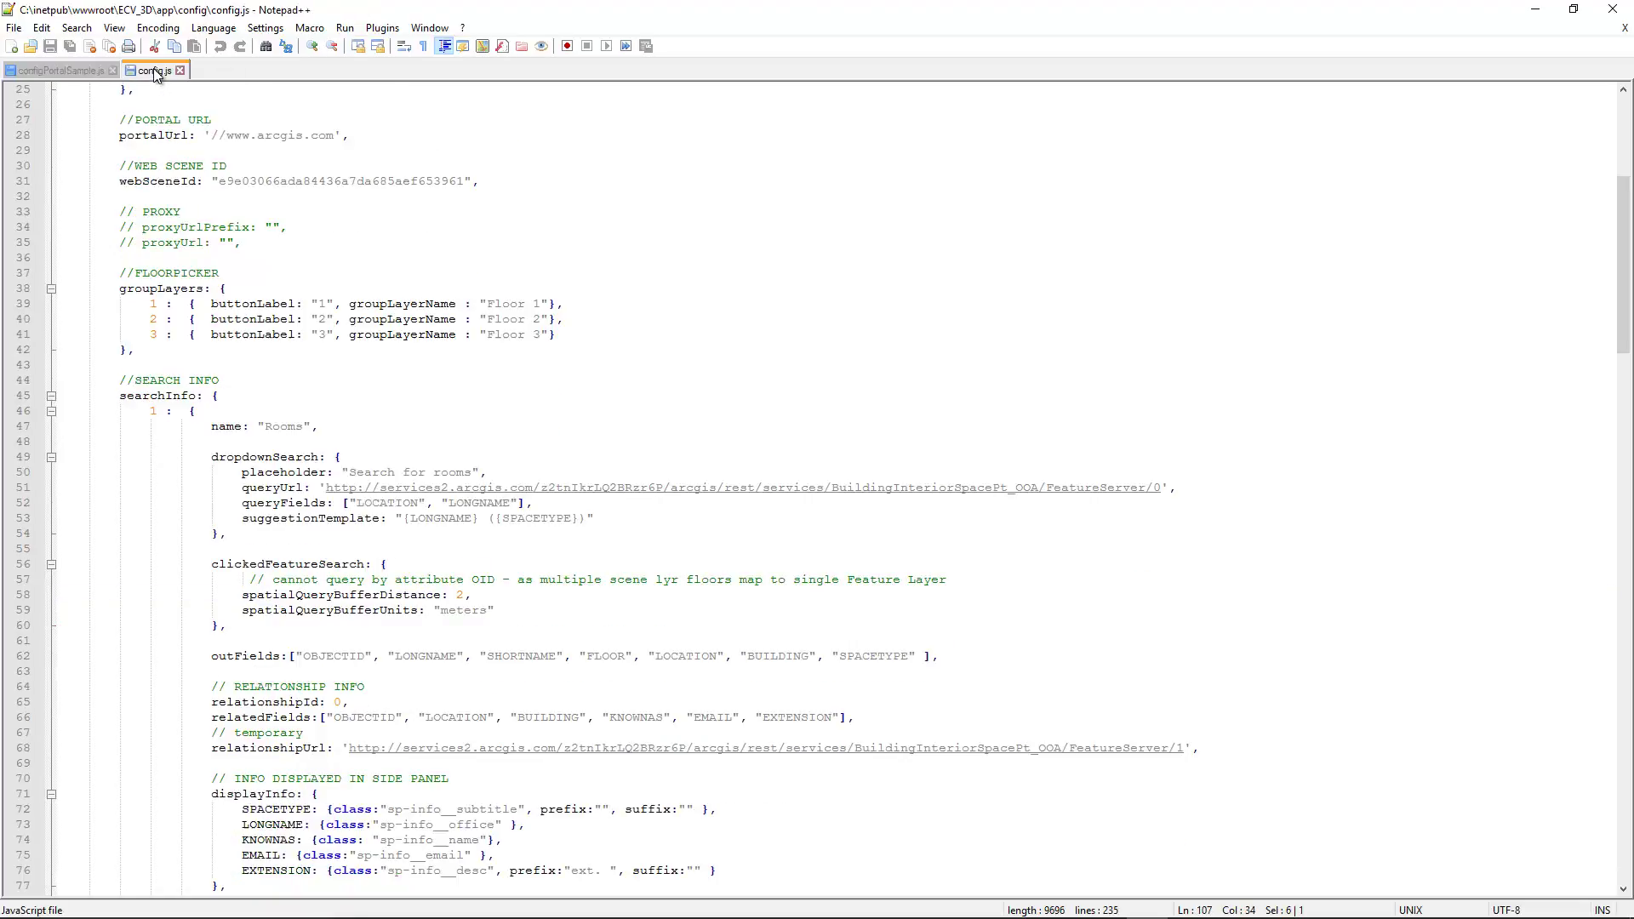
# Copy the room-search queryUrl address on line 51 of configPortalSample.js.
pyautogui.click(60, 70)
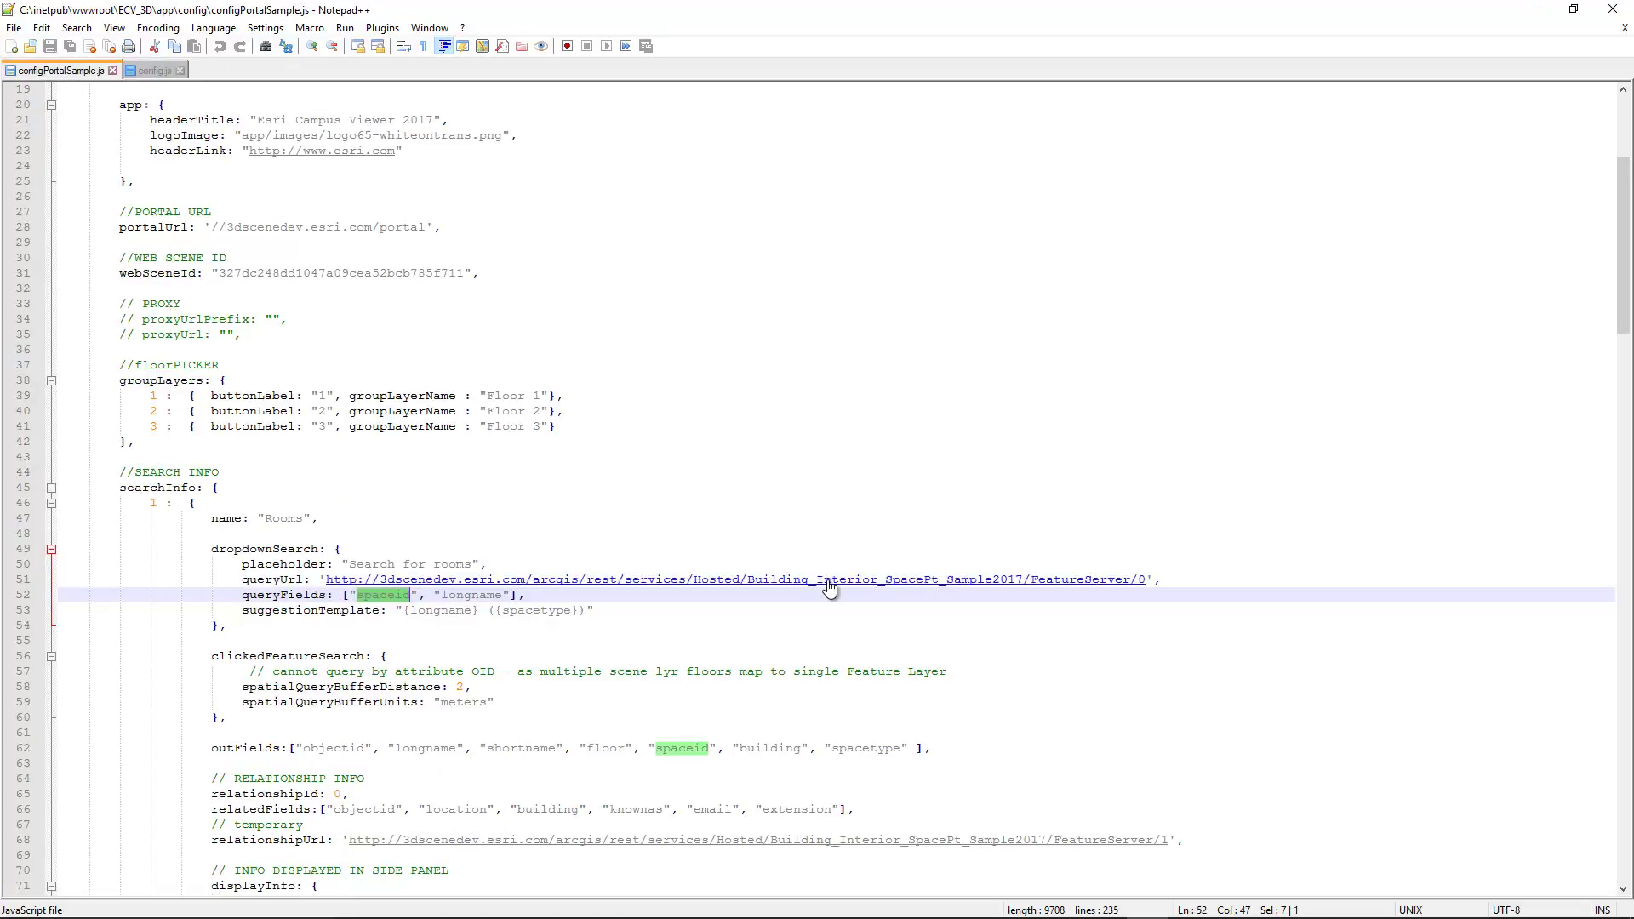
pyautogui.click(828, 582)
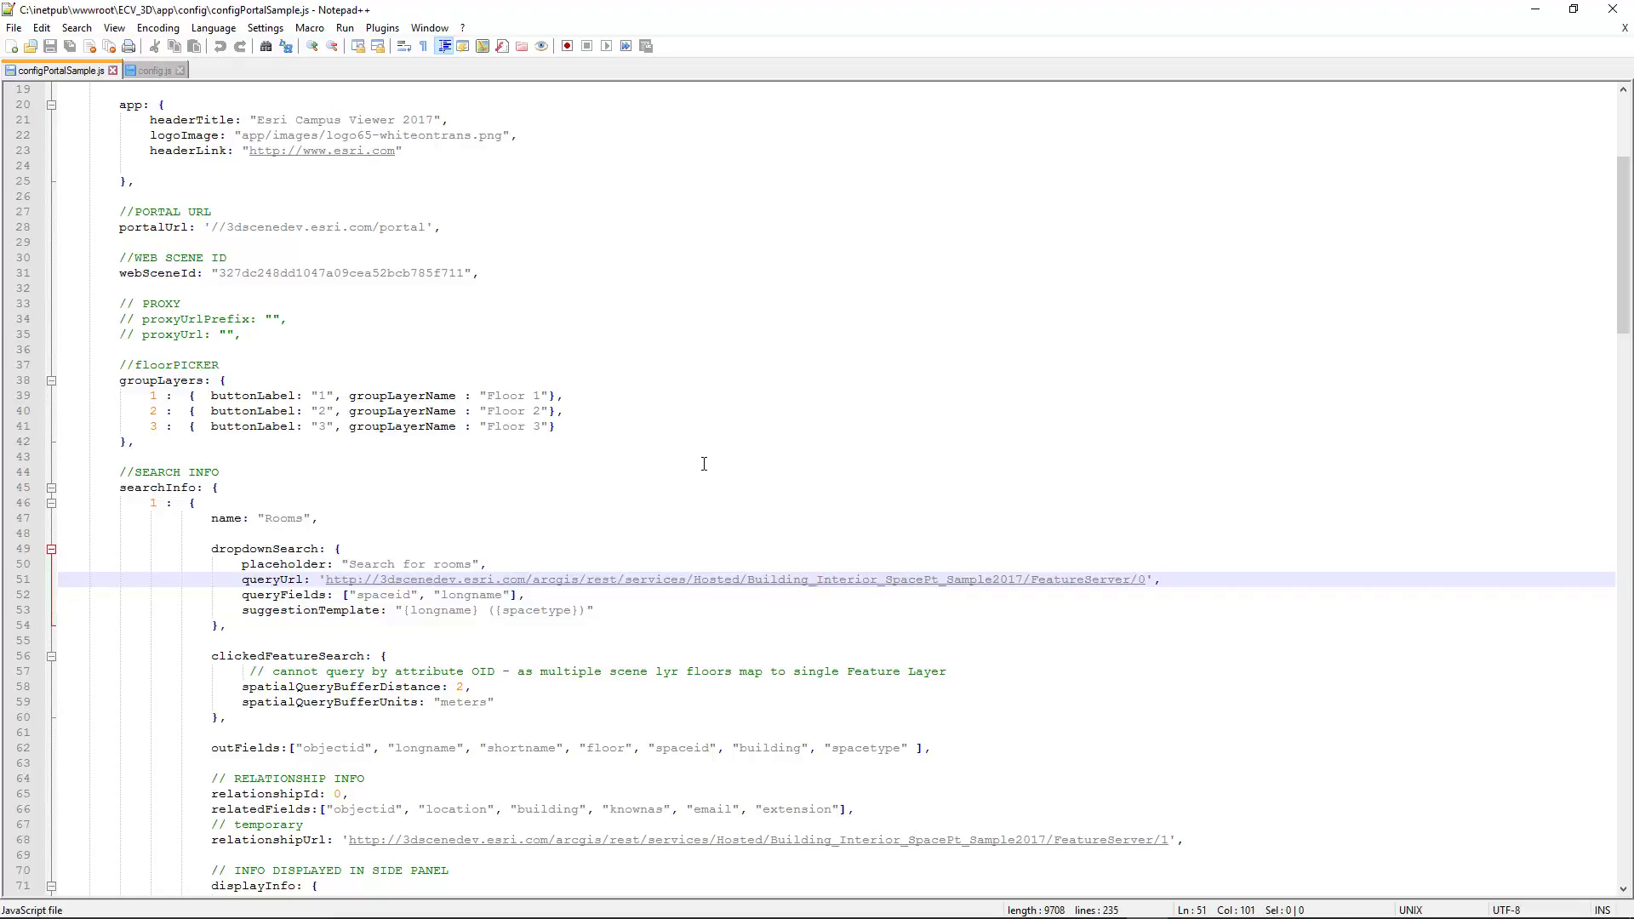
pyautogui.moveTo(1147, 580); pyautogui.dragTo(330, 582)
pyautogui.rightClick(335, 584)
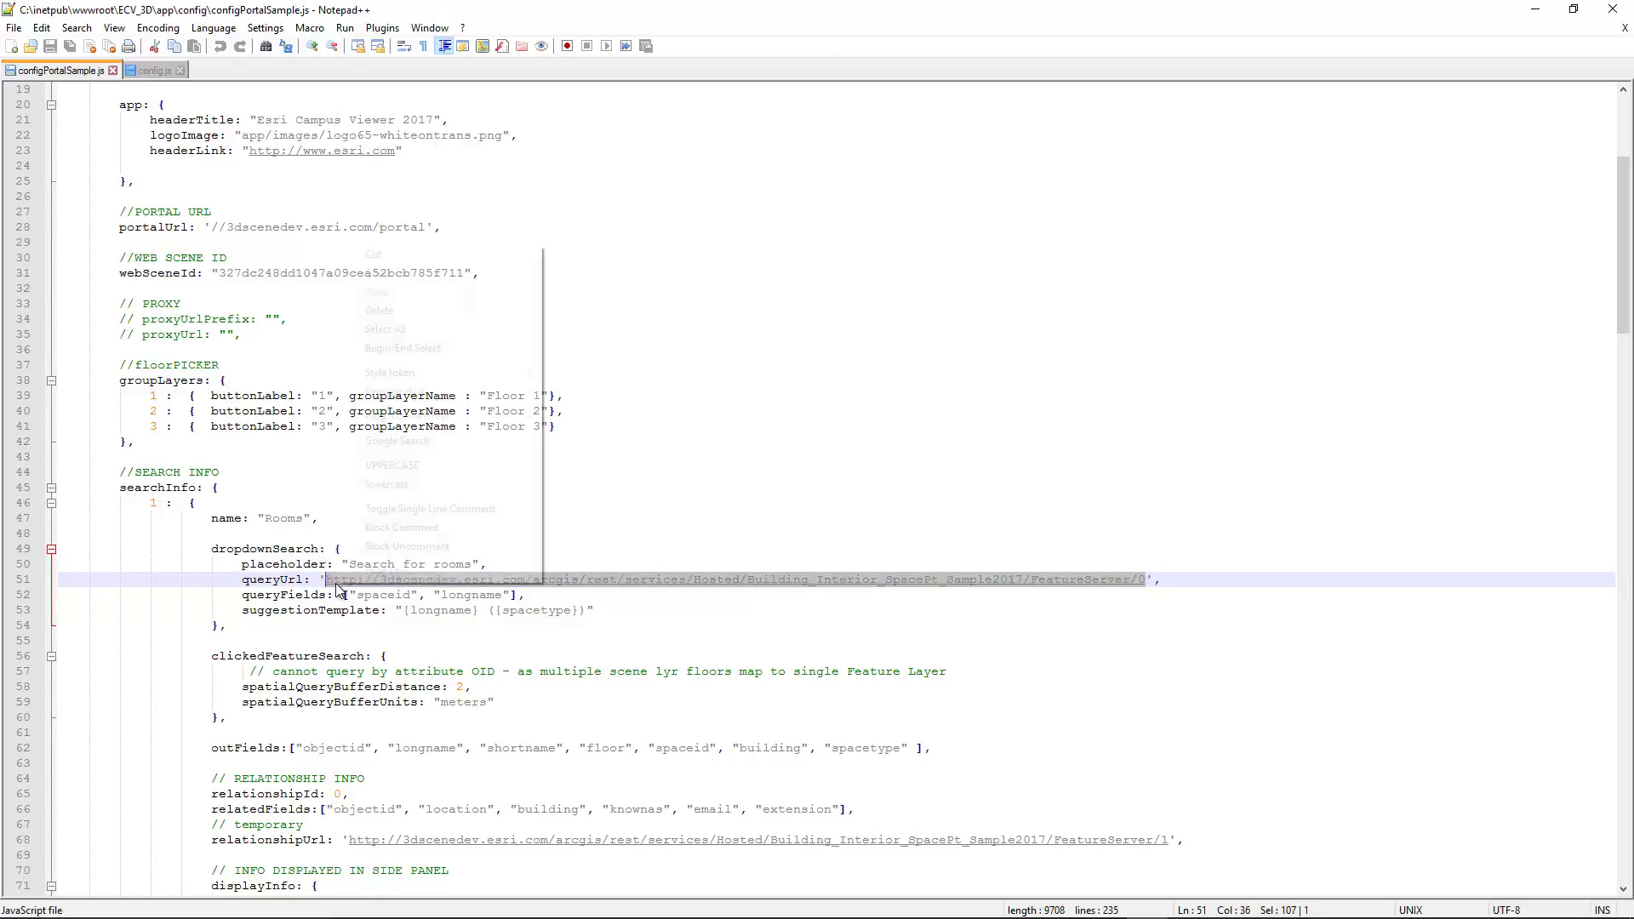
pyautogui.click(400, 274)
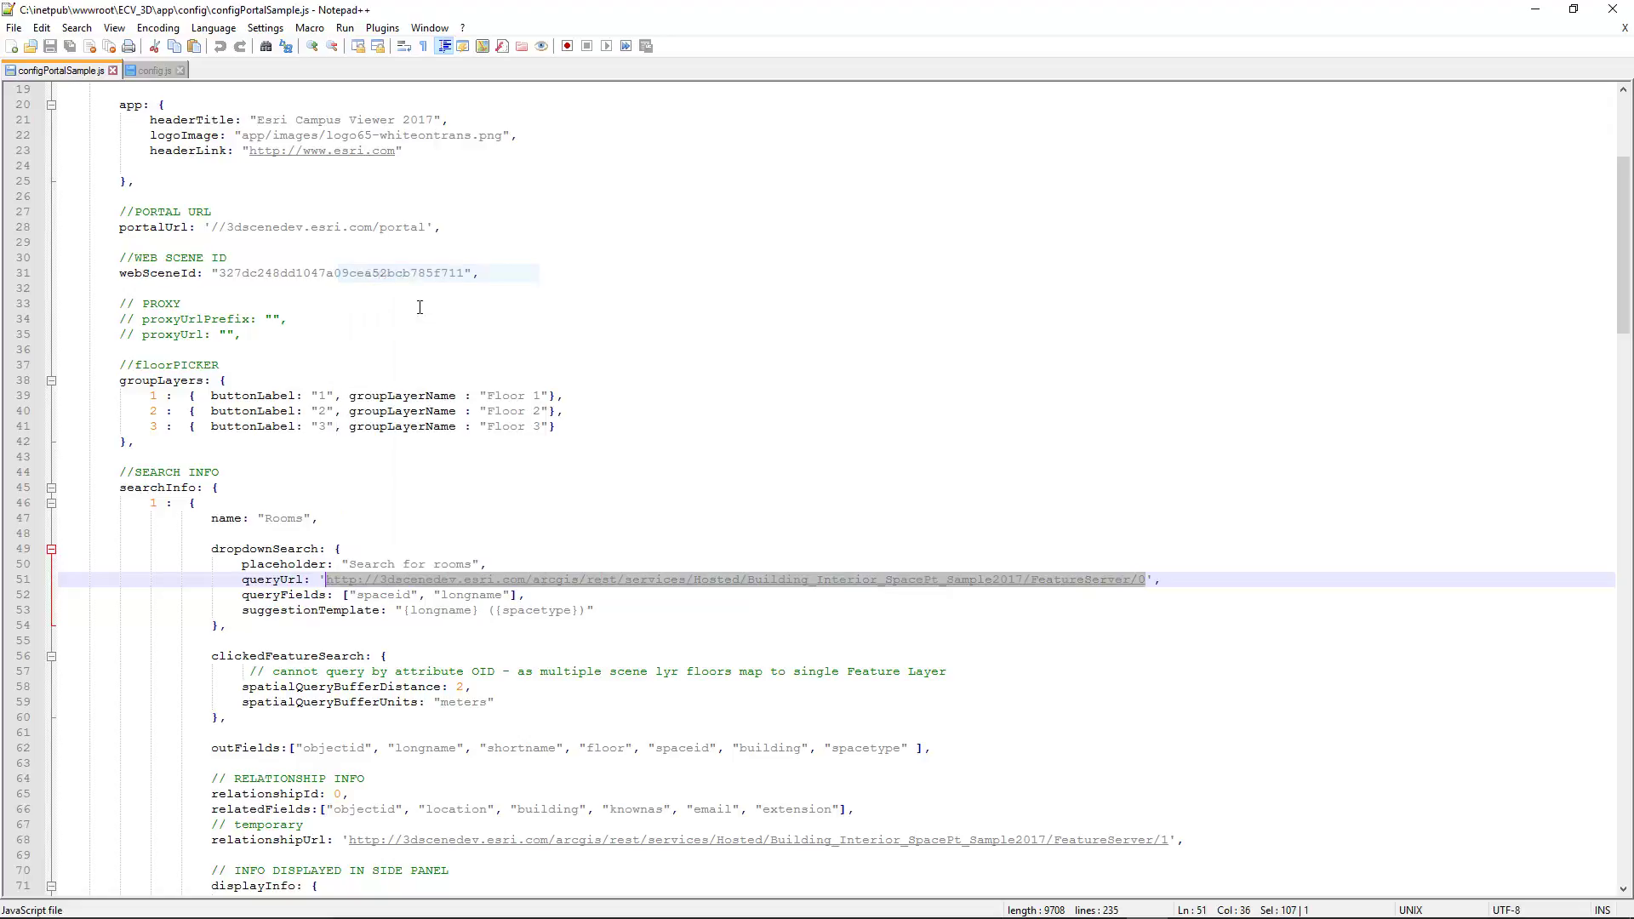
# Load the portal sample's Building Interior Space Point layer page in Chrome and select its lowercase floorkey field.
pyautogui.click(522, 902)
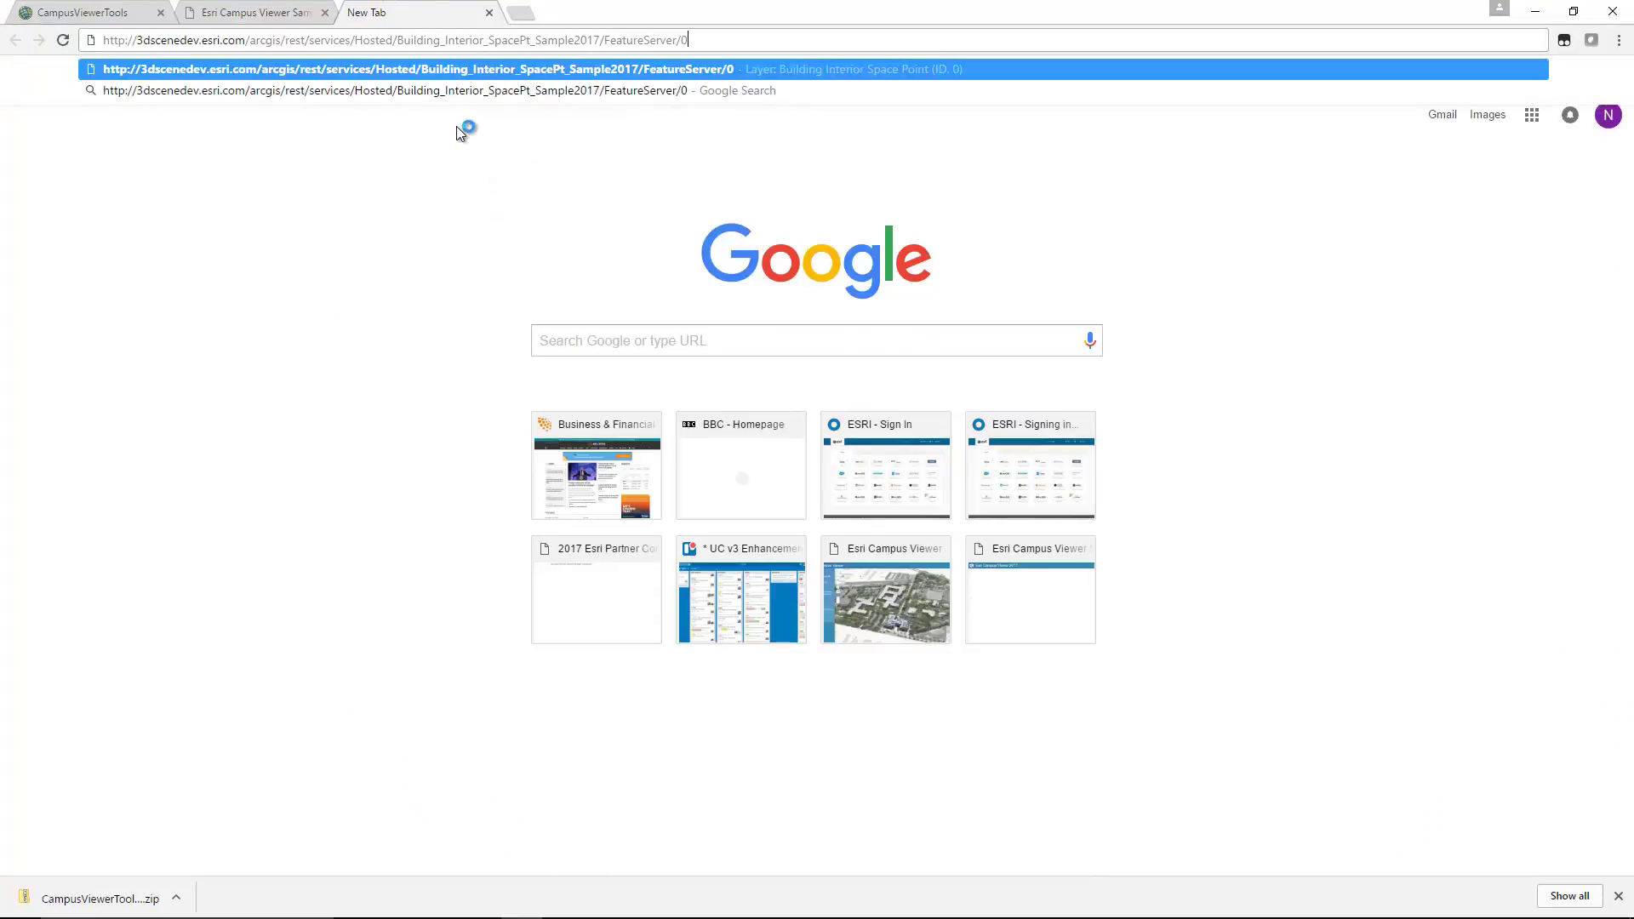
pyautogui.press('Return')
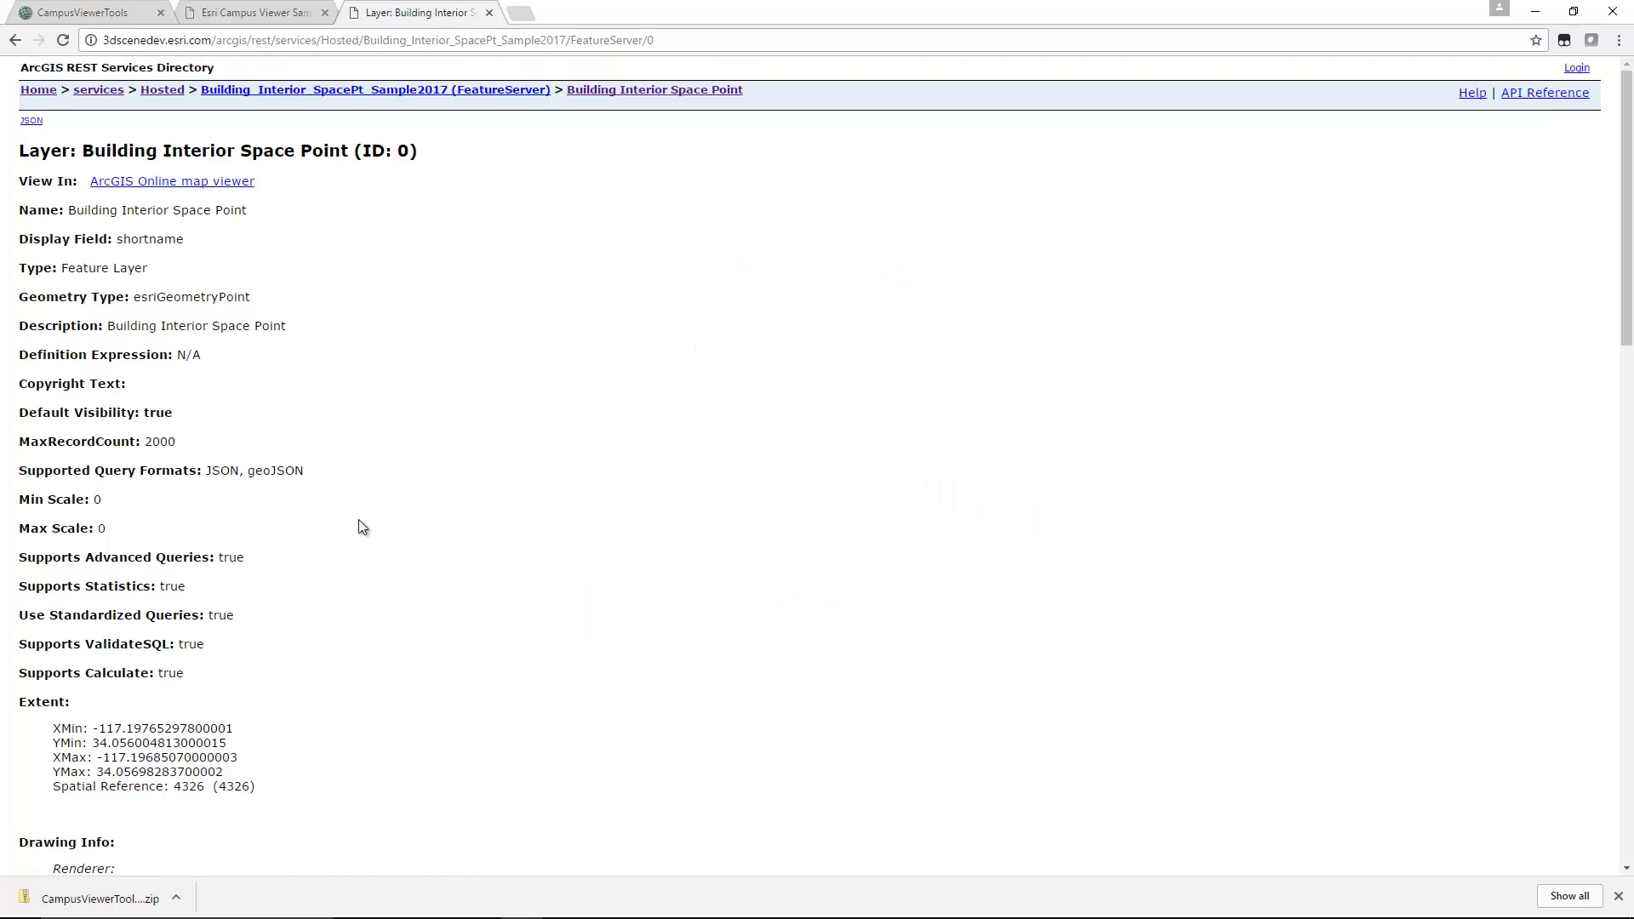
pyautogui.scroll(-10, 359, 519)
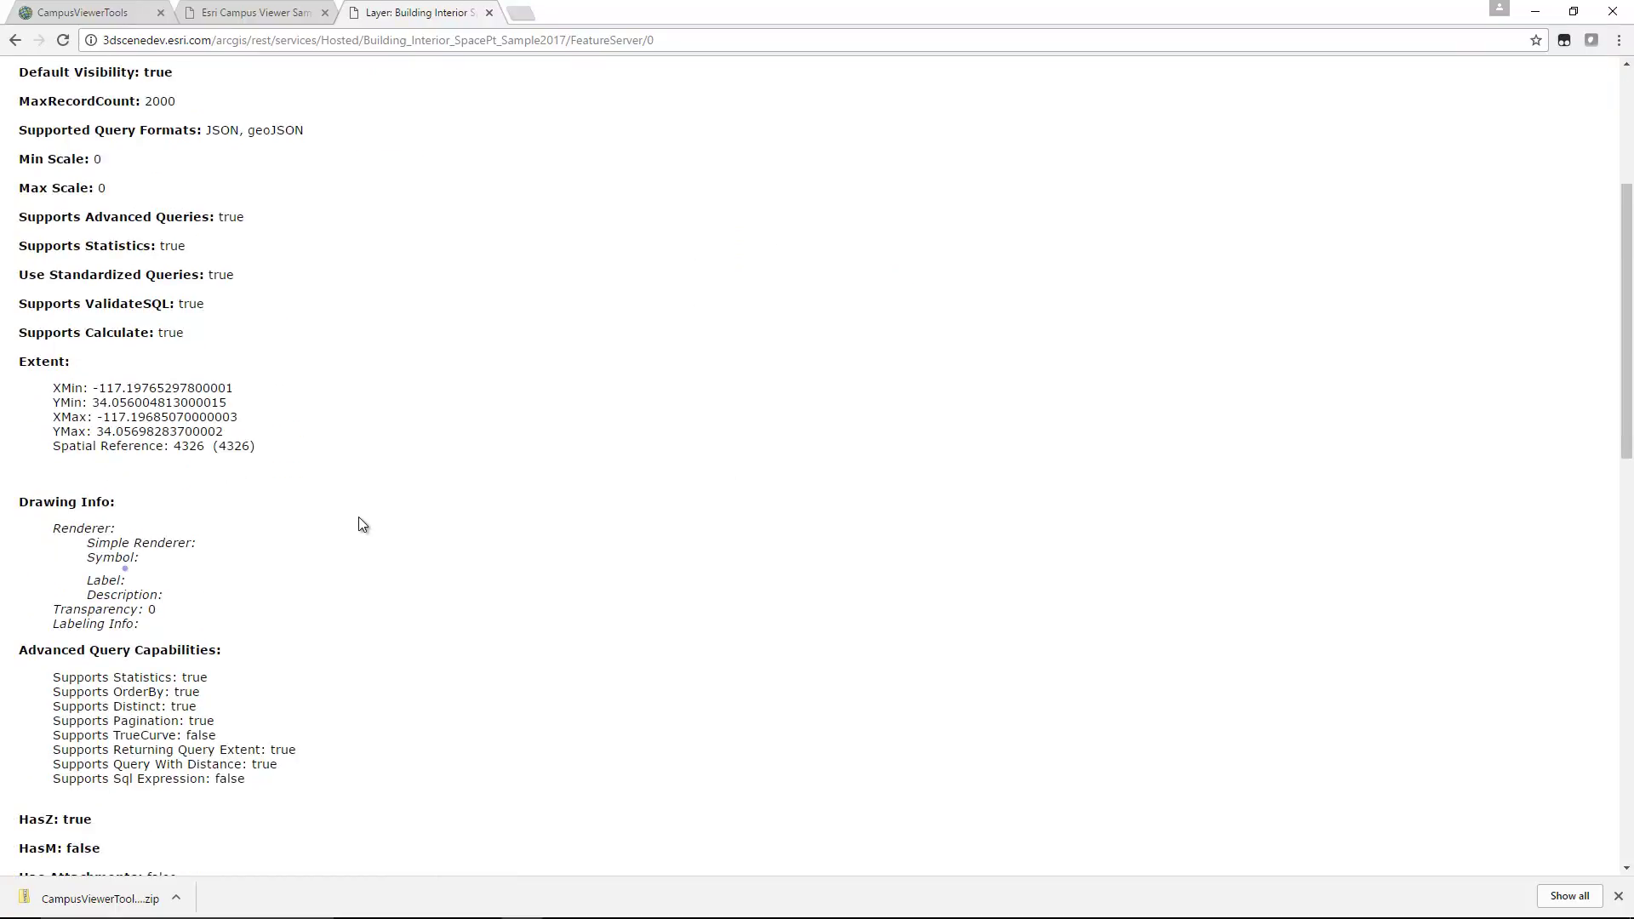
pyautogui.scroll(-2, 360, 518)
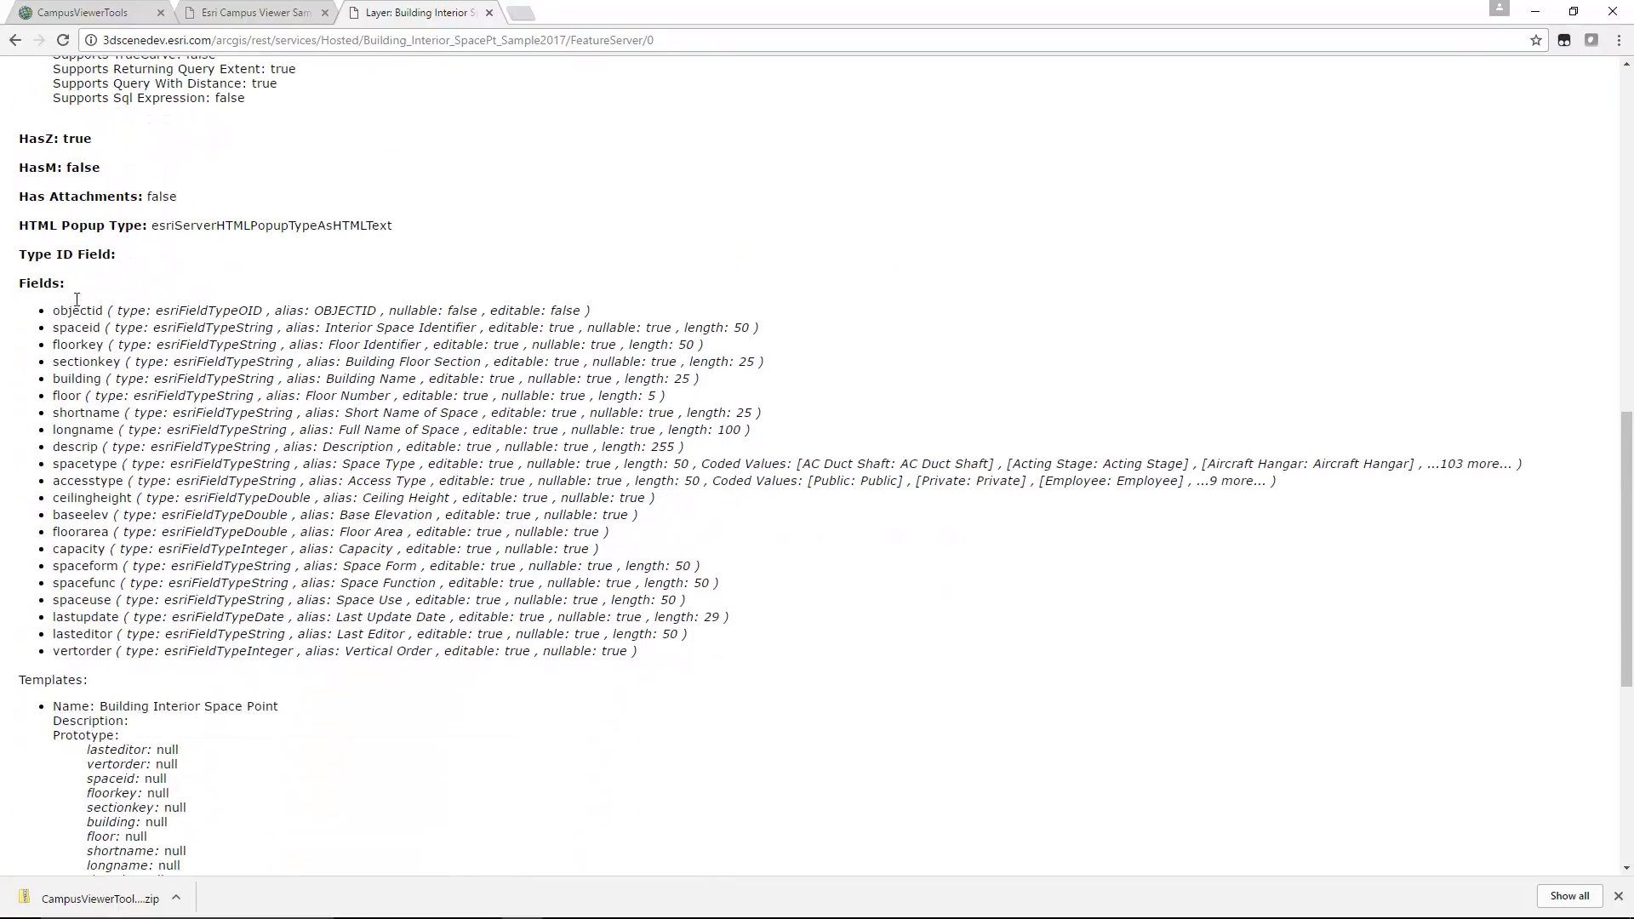
pyautogui.moveTo(52, 344); pyautogui.dragTo(105, 348)
# Copy the BuildingInteriorSpacePt_OOA queryUrl address from line 51 of config.js.
pyautogui.moveTo(687, 915)
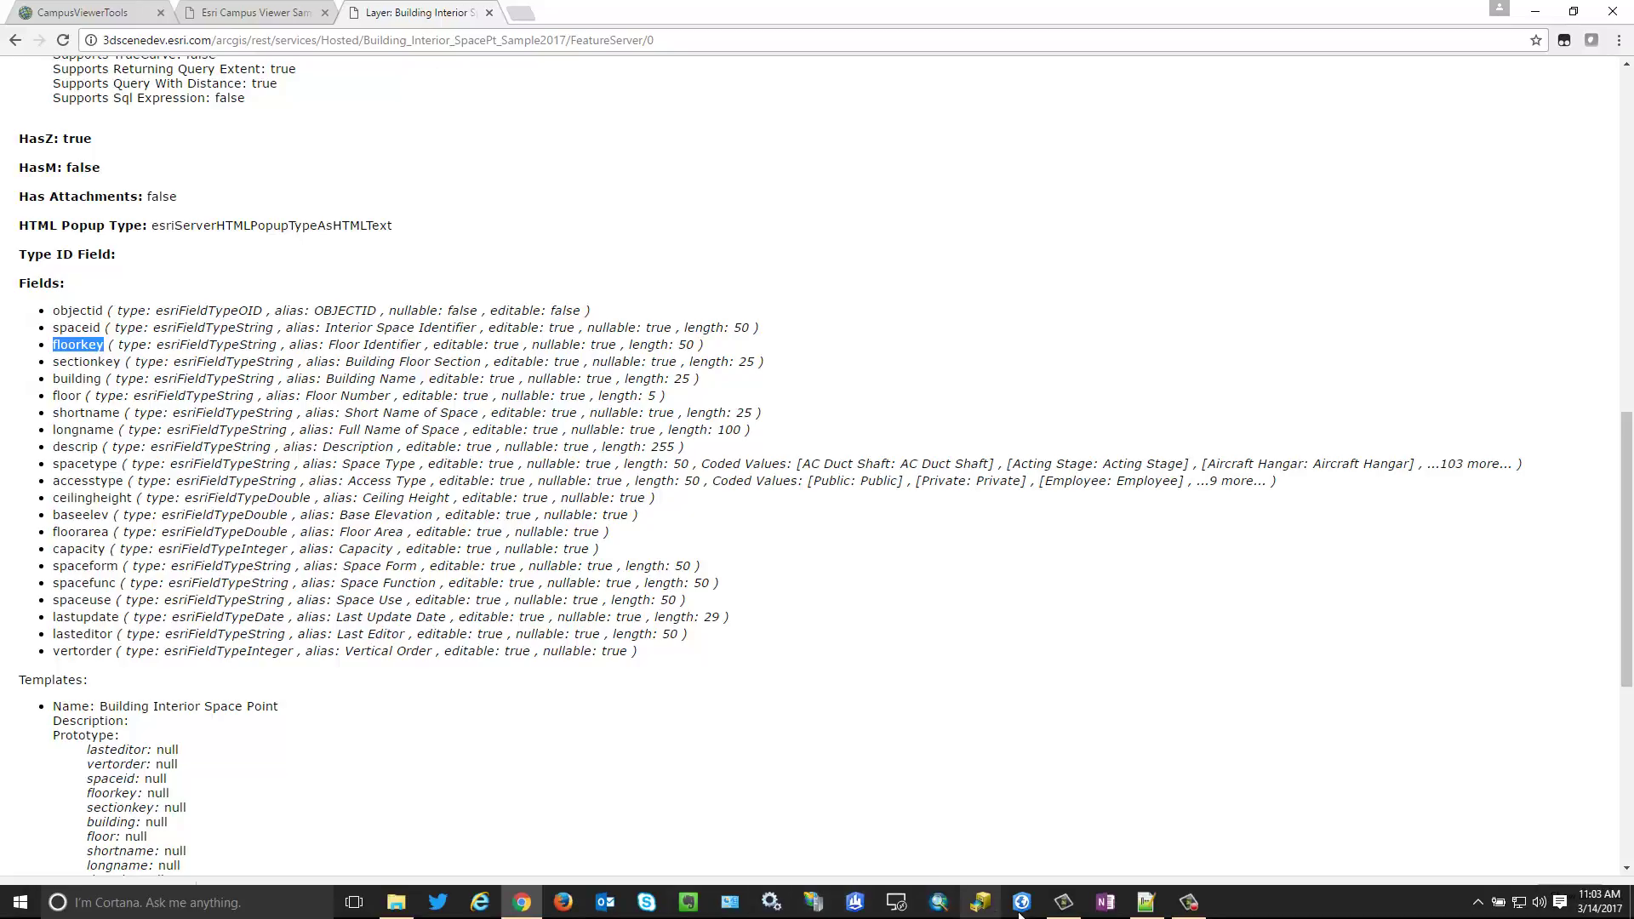
pyautogui.click(1149, 902)
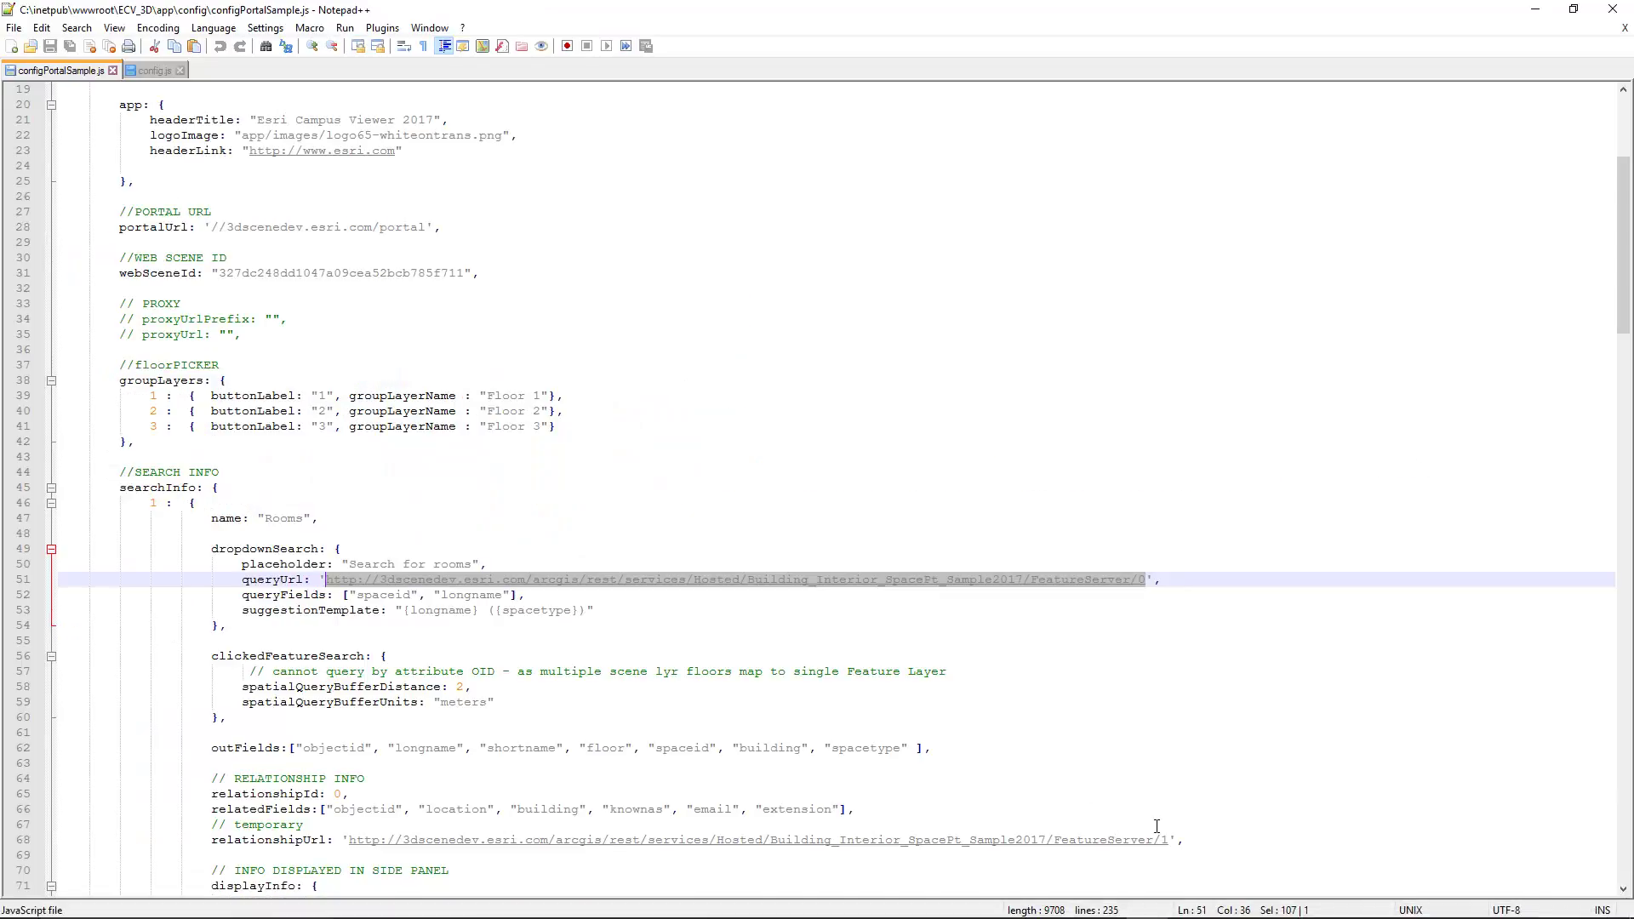
pyautogui.hotkey('ctrl', 'Tab')
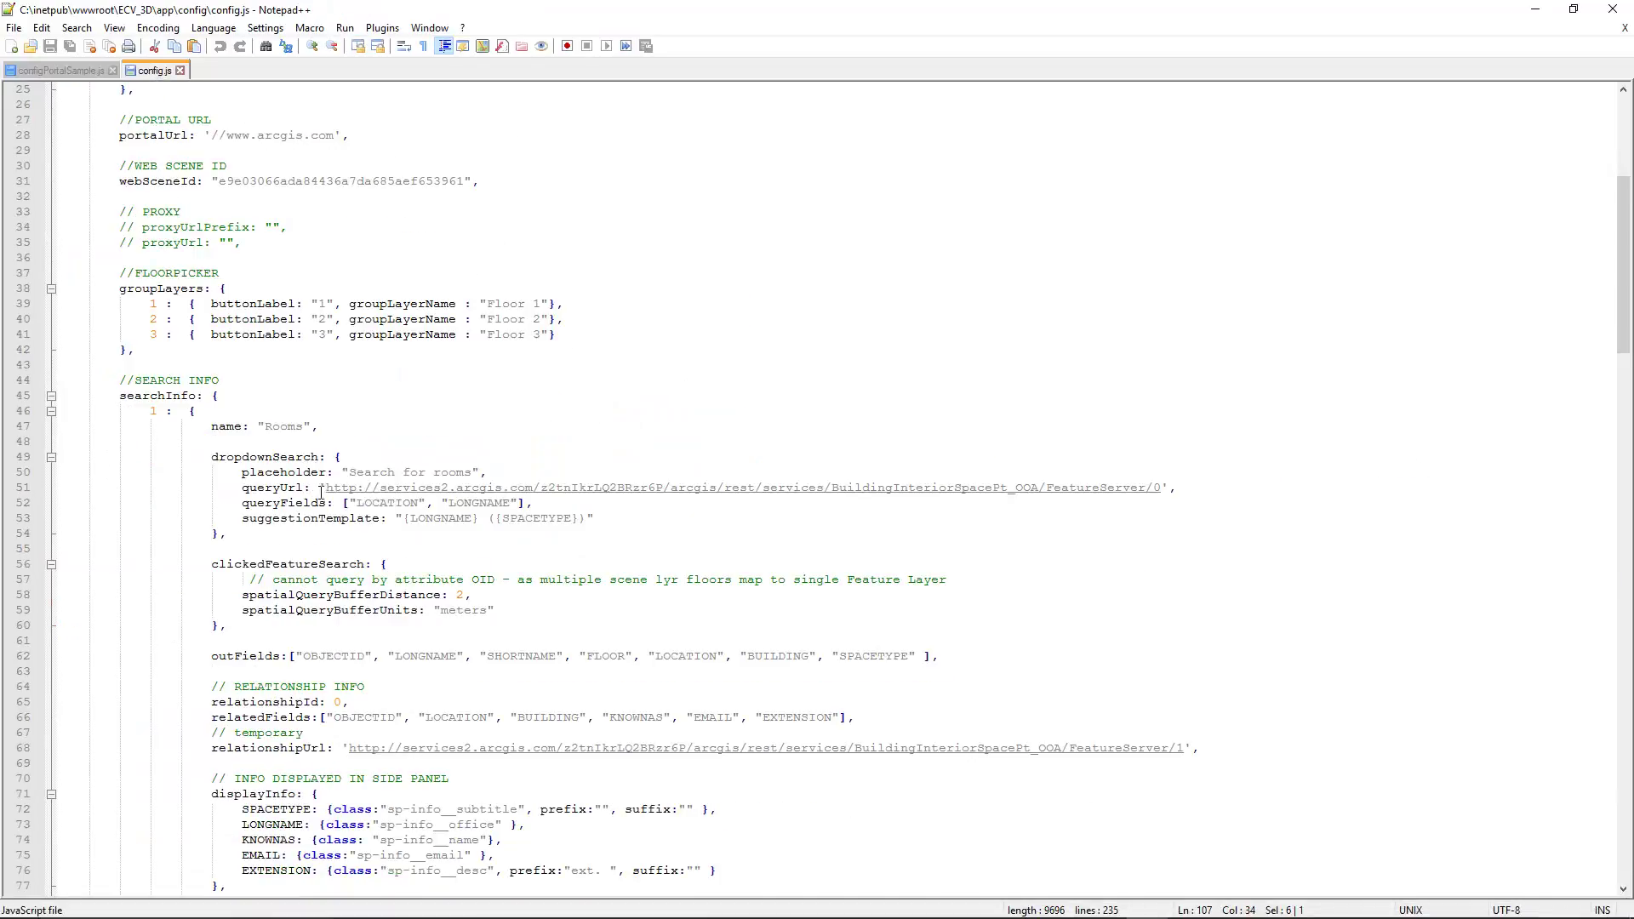
pyautogui.moveTo(324, 492); pyautogui.dragTo(1159, 489)
pyautogui.hotkey('ctrl', 'c')
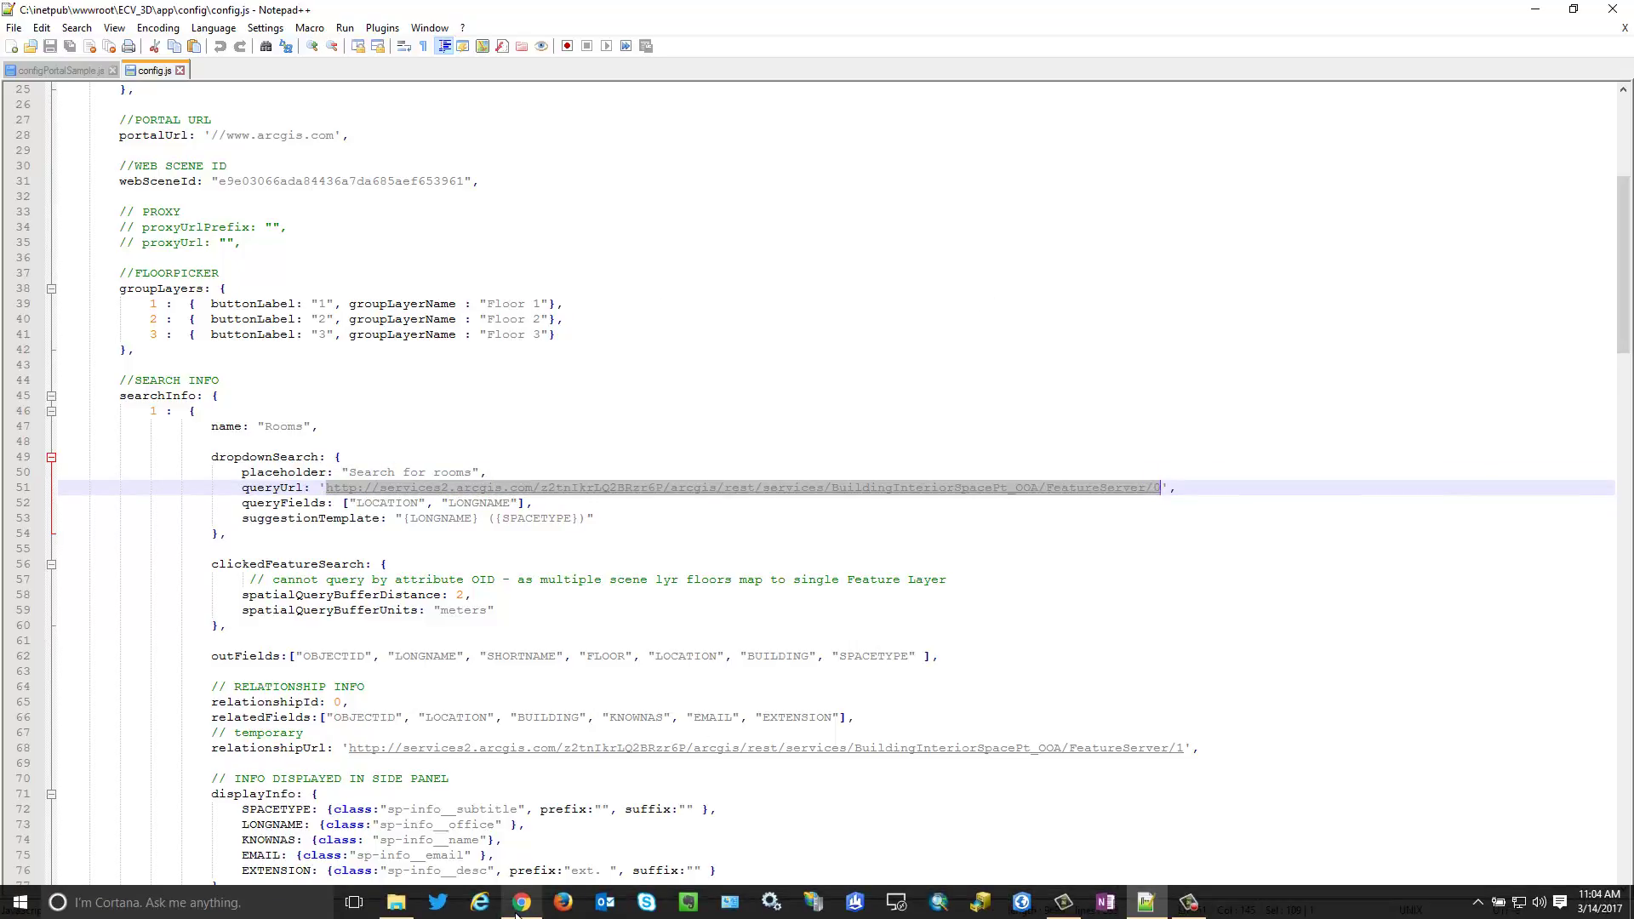
pyautogui.click(522, 902)
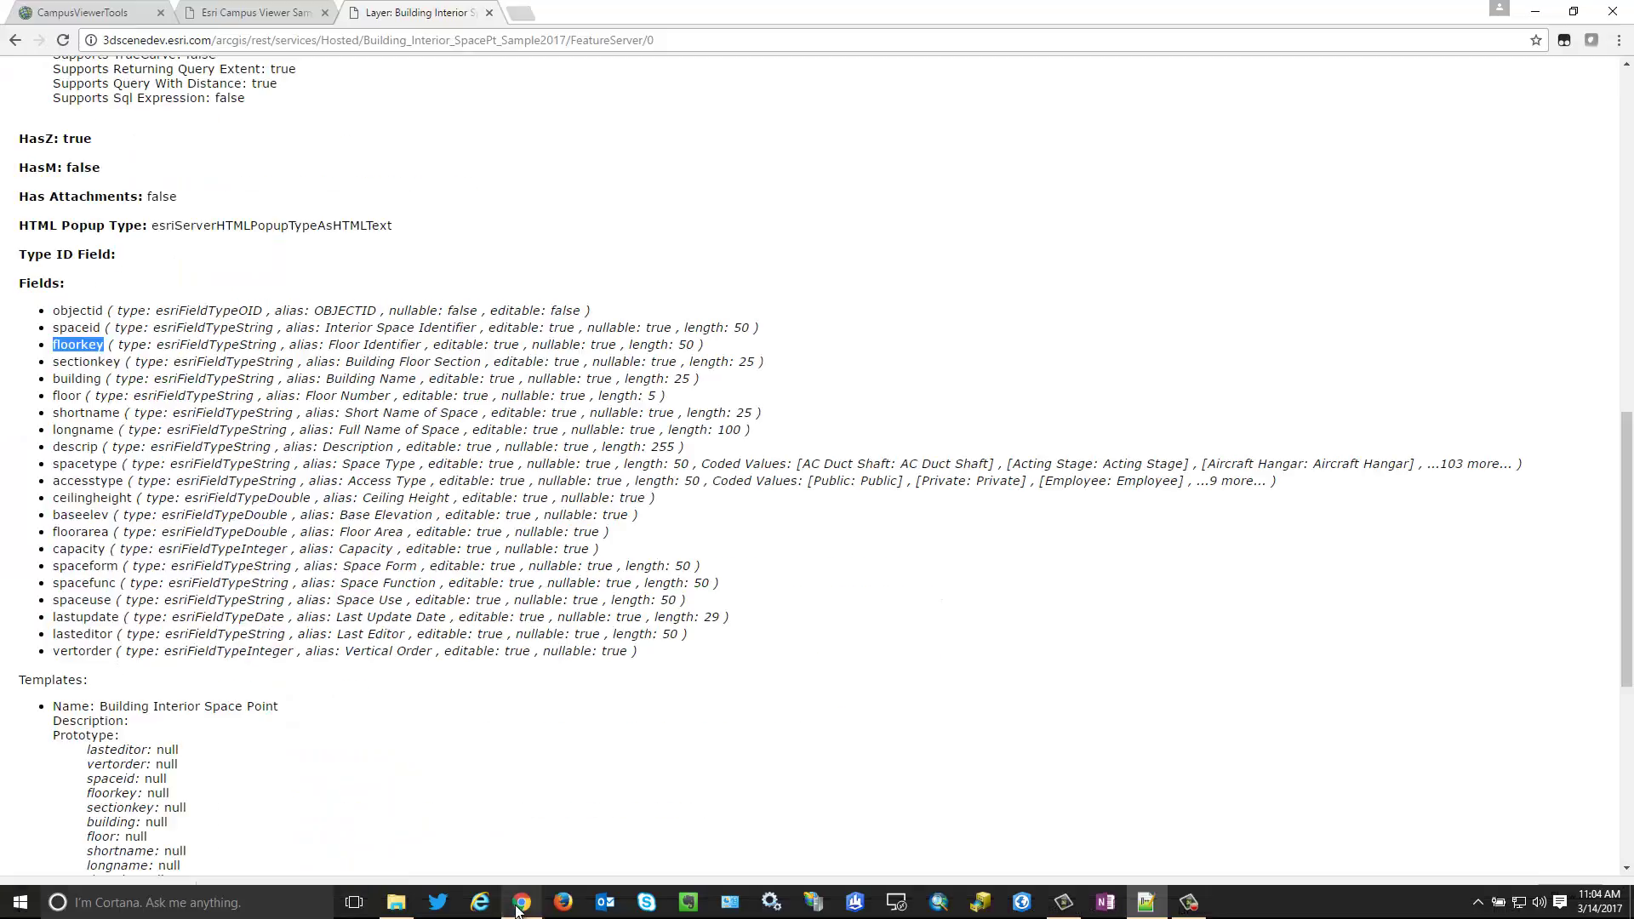
# Load the BuildingInteriorSpacePt_OOA layer 0 page in a new tab and select its uppercase SECTIONKEY field.
pyautogui.click(521, 13)
pyautogui.hotkey('ctrl', 'v')
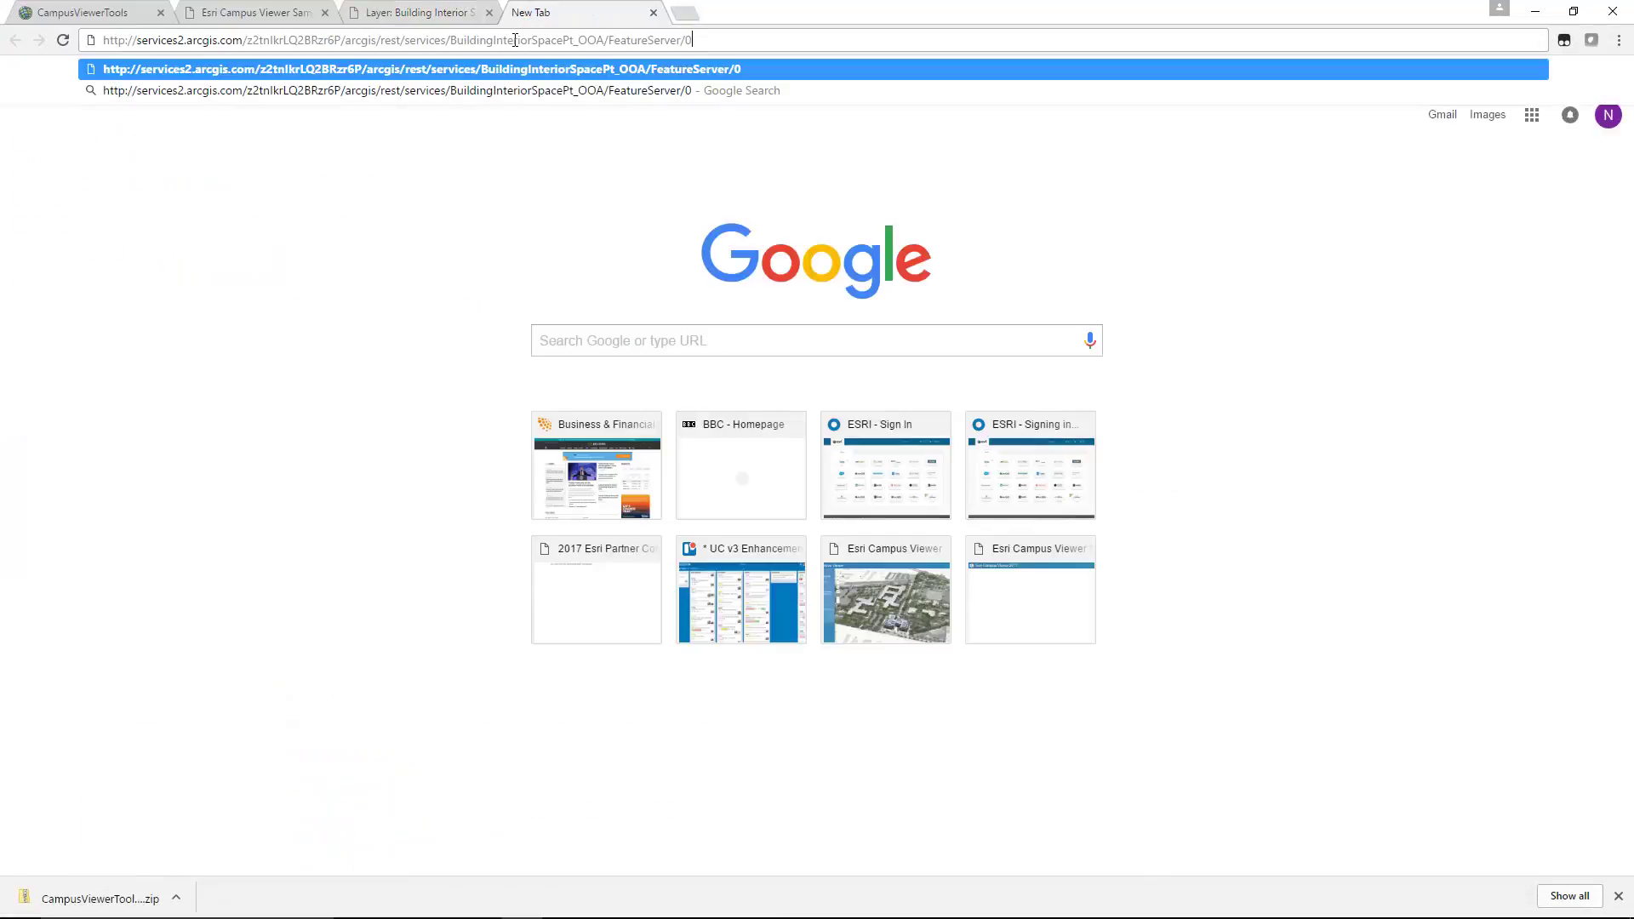
pyautogui.press('Return')
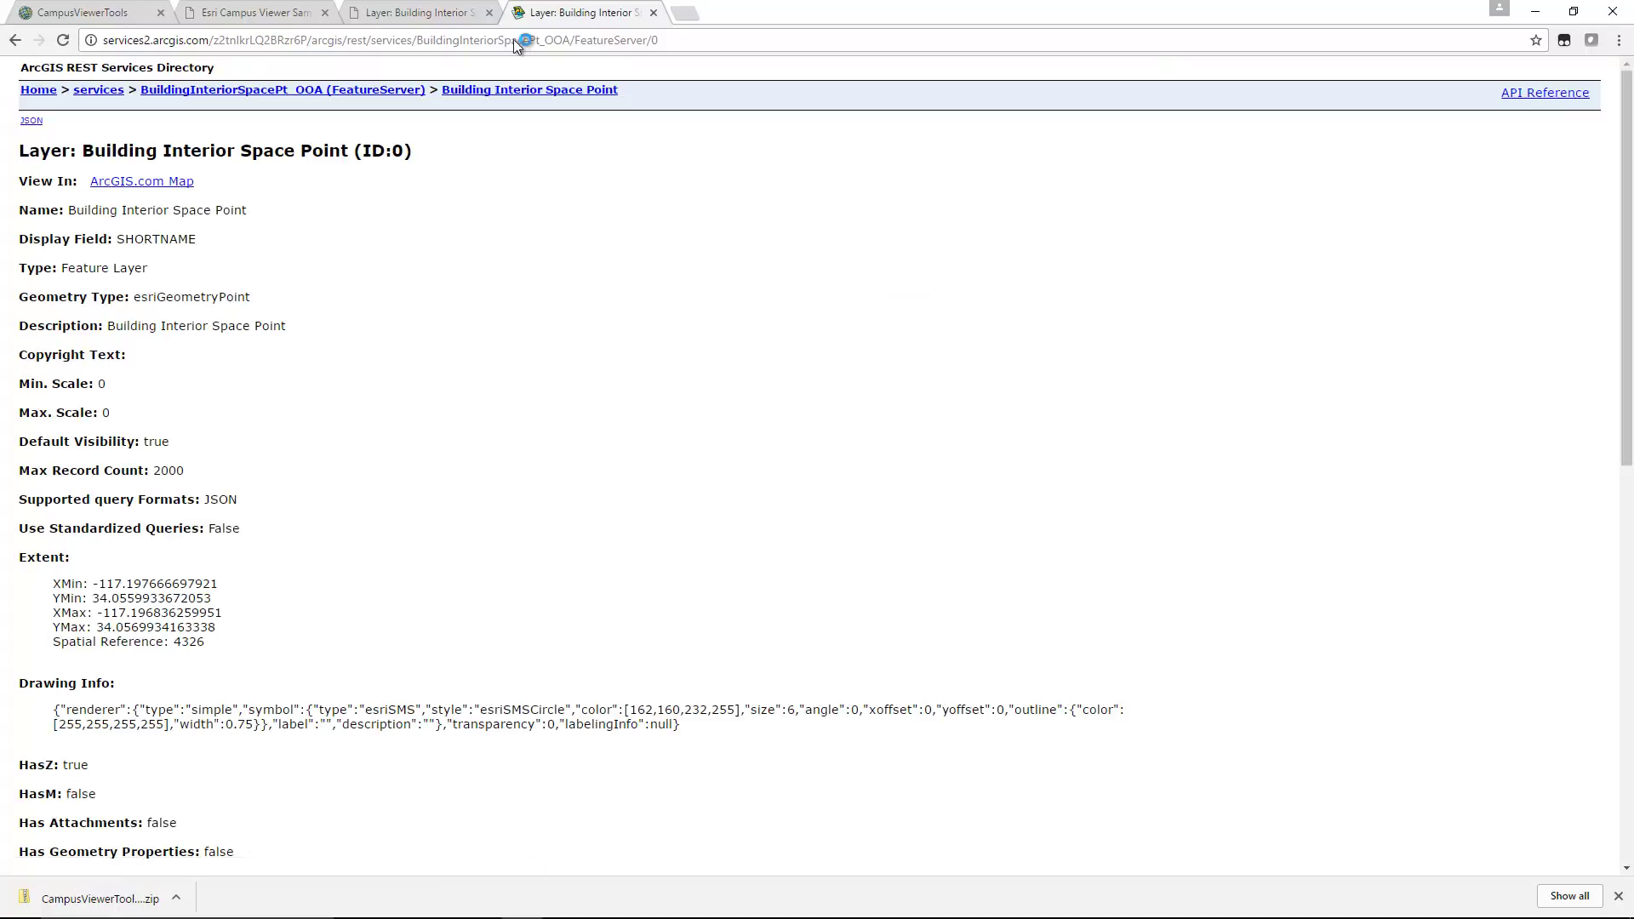
pyautogui.scroll(-9, 551, 414)
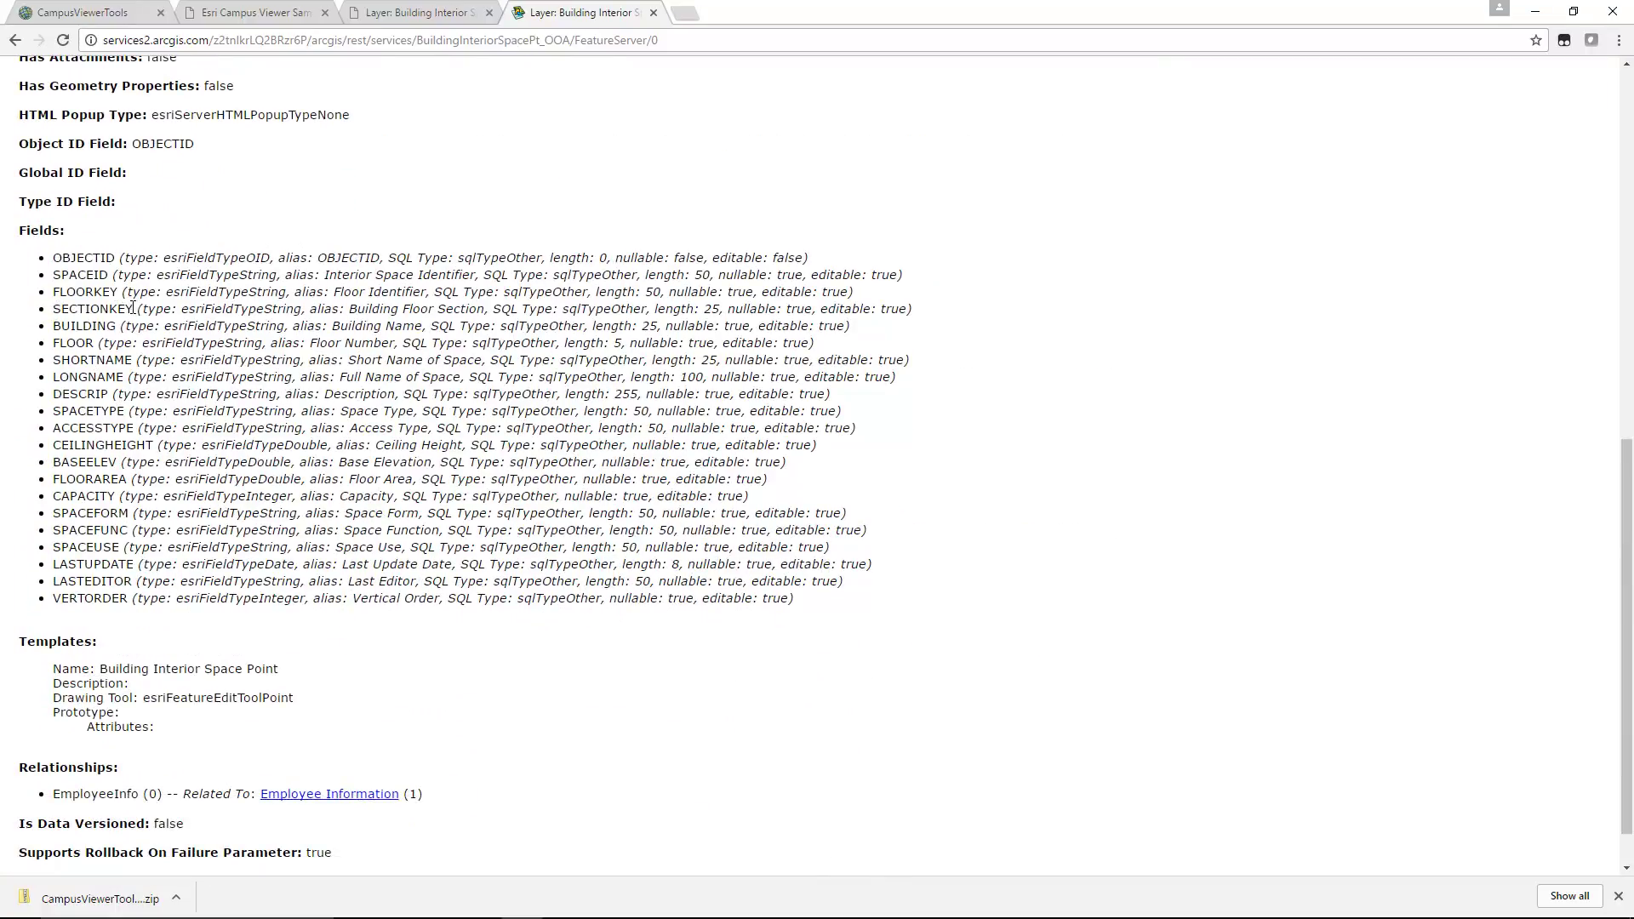
pyautogui.moveTo(132, 308); pyautogui.dragTo(51, 310)
# Highlight config.js lines 72–76 listing SPACETYPE, LONGNAME, KNOWNAS, EMAIL and EXTENSION display fields.
pyautogui.moveTo(732, 915)
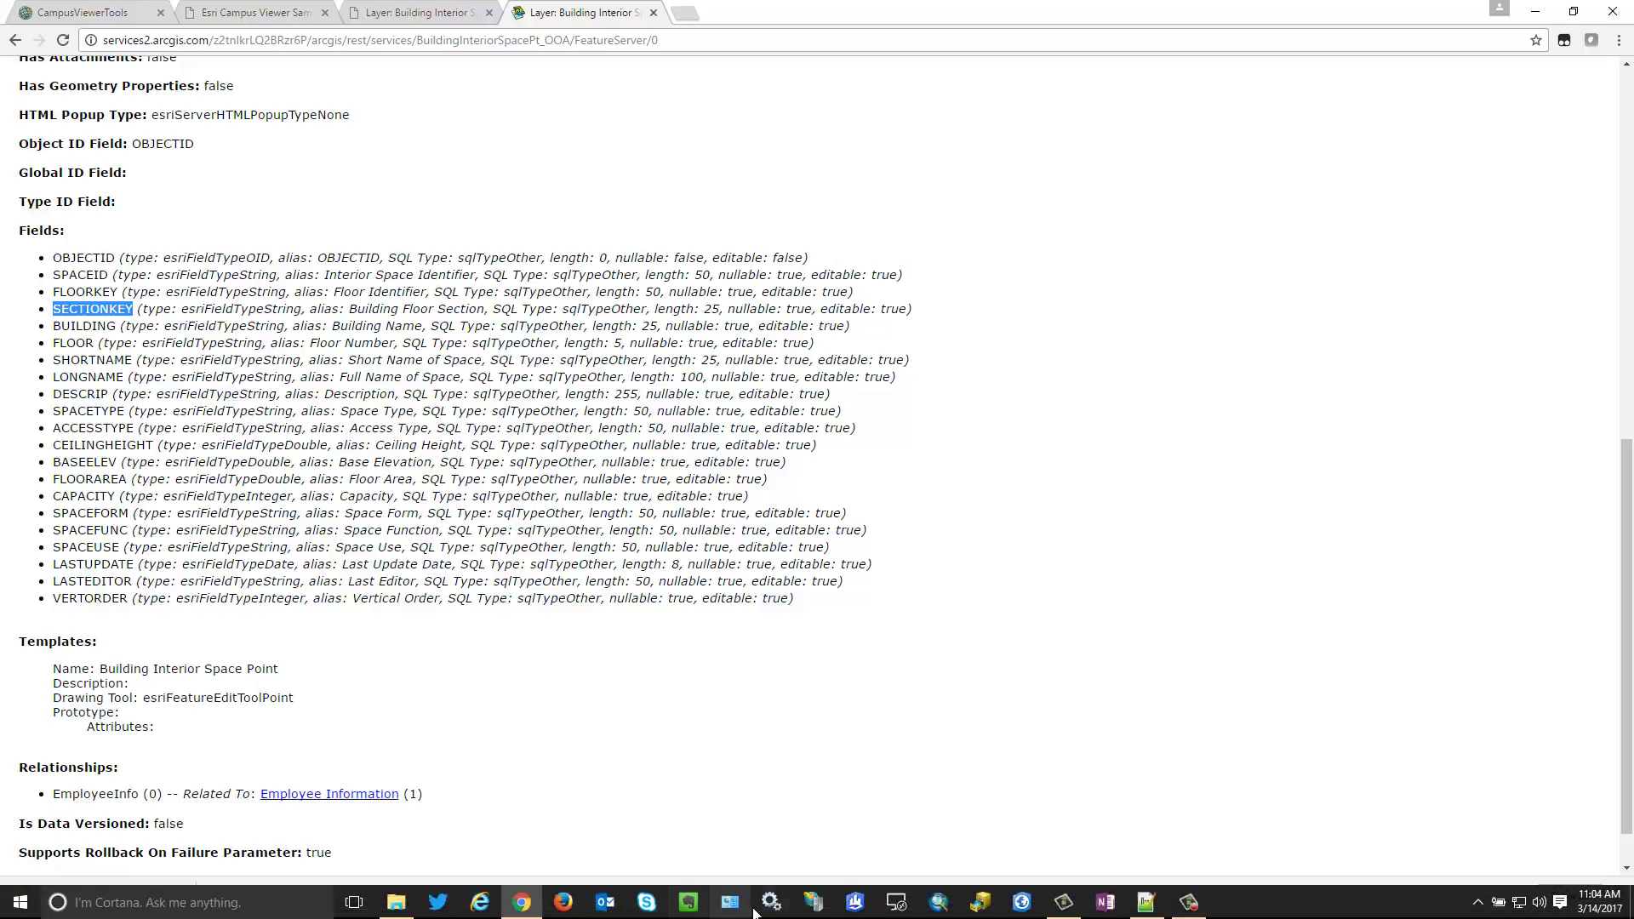
pyautogui.click(1145, 903)
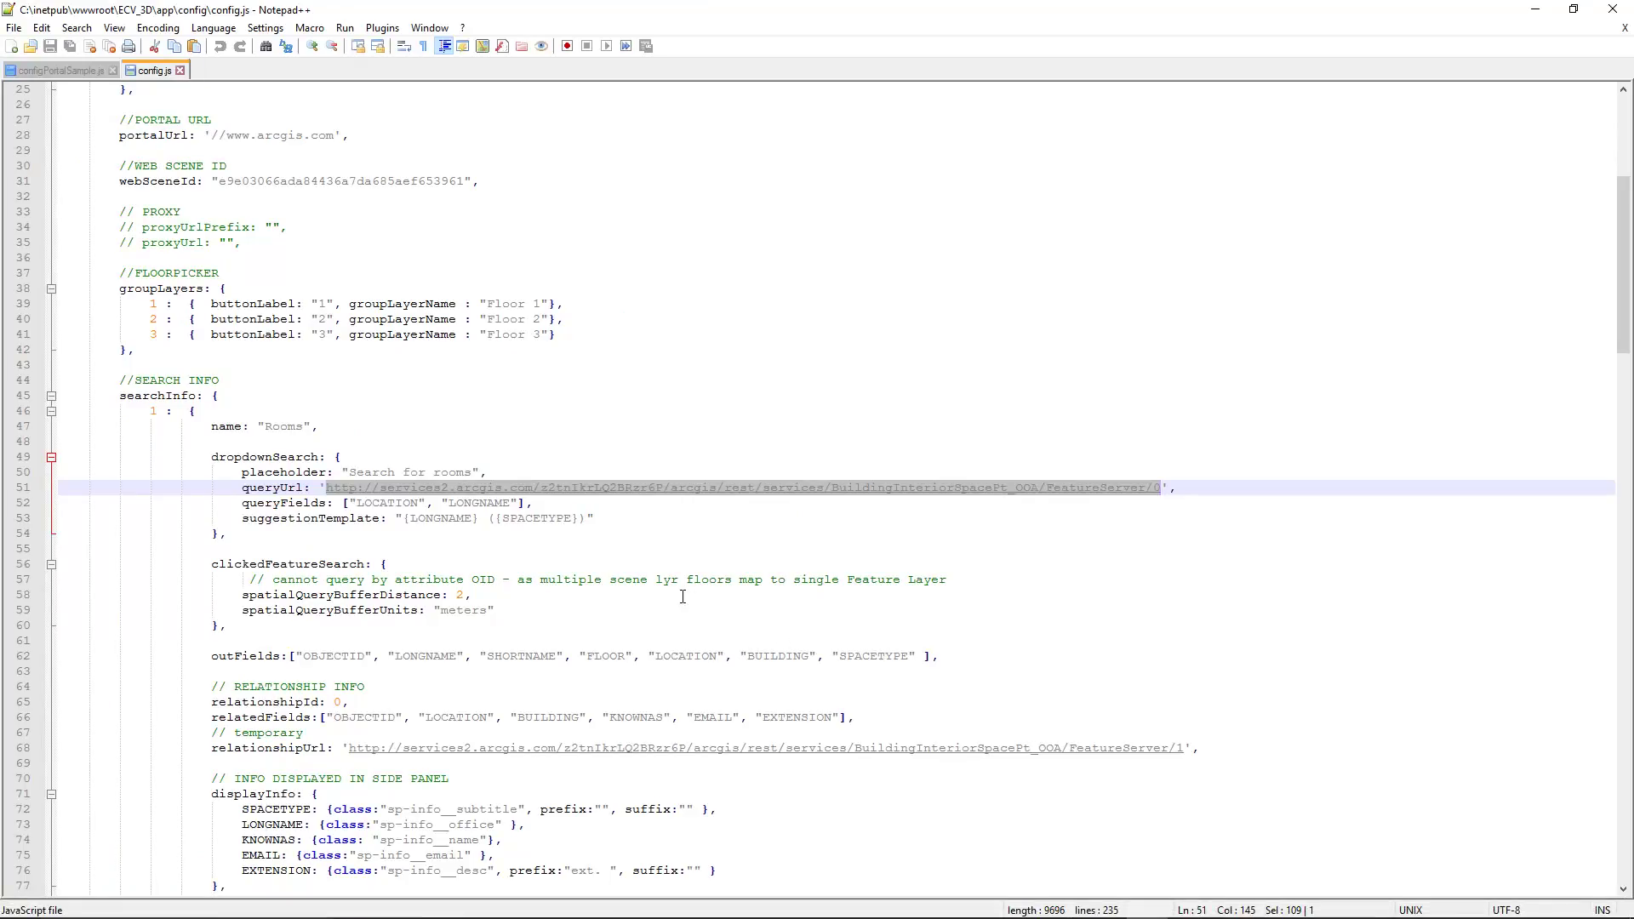
pyautogui.click(966, 580)
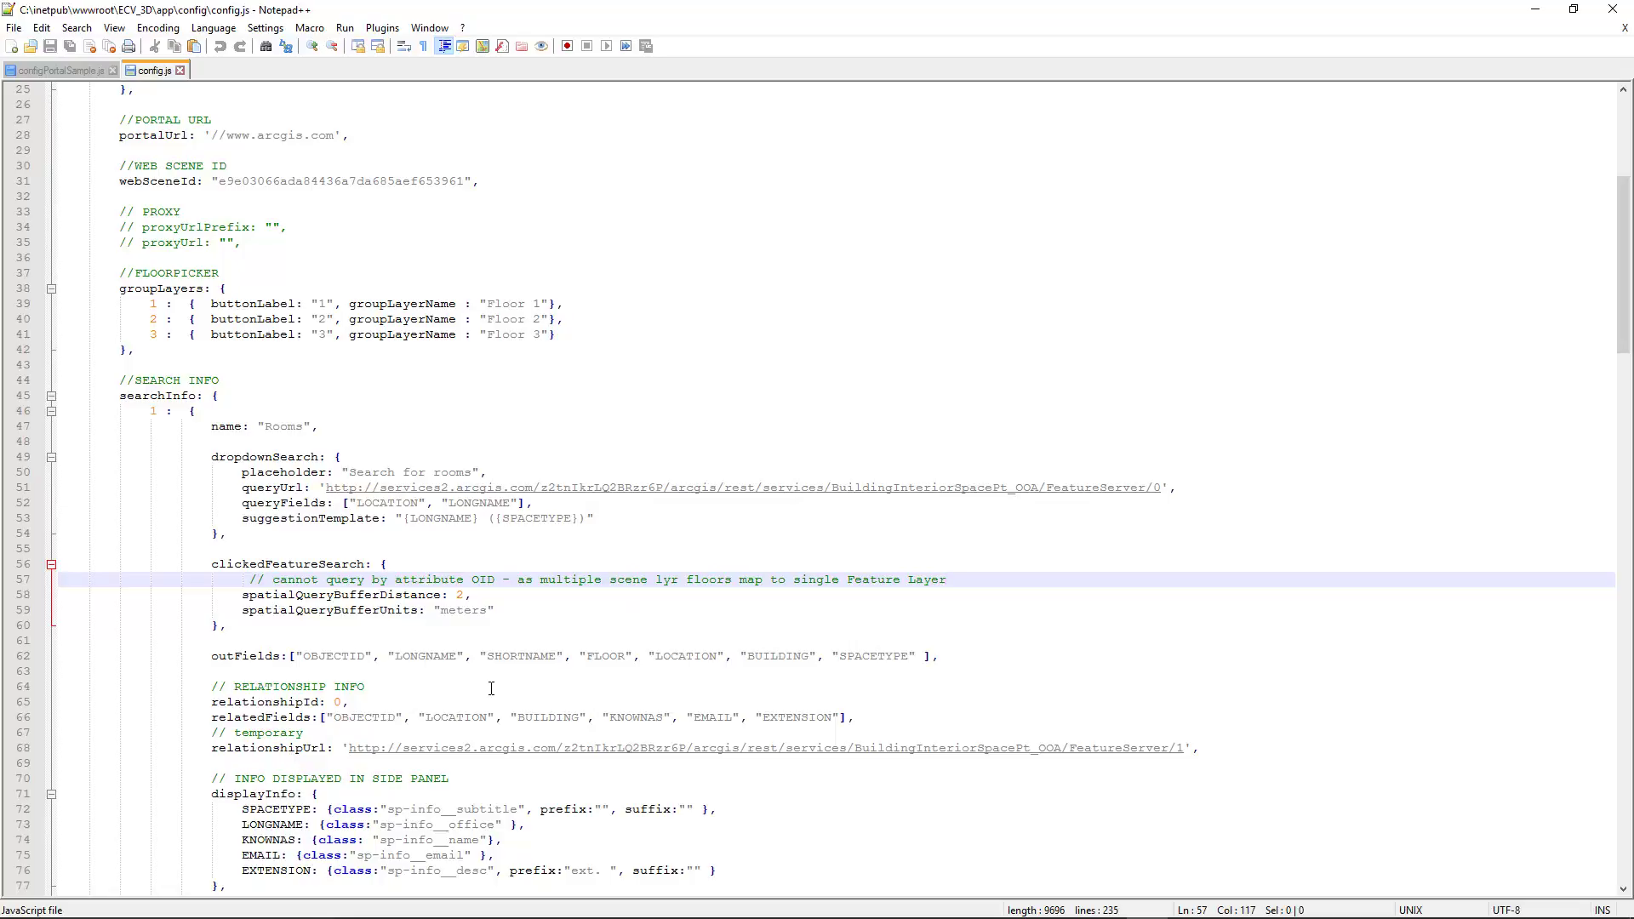
pyautogui.scroll(-4, 491, 688)
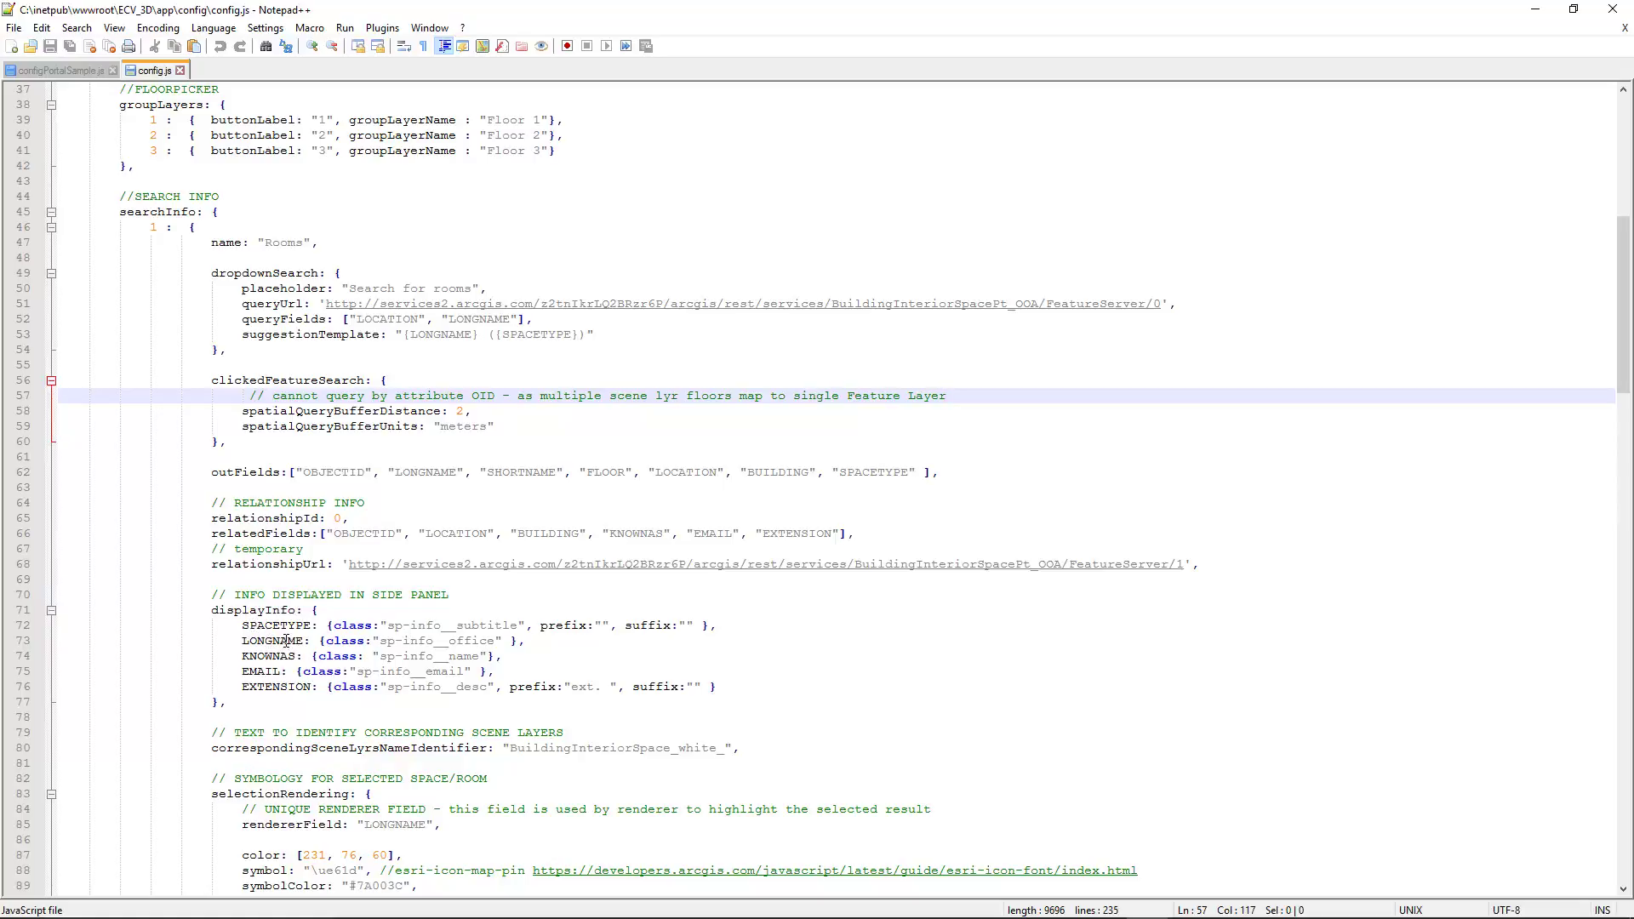
pyautogui.moveTo(246, 626); pyautogui.dragTo(680, 690)
pyautogui.scroll(-4, 678, 688)
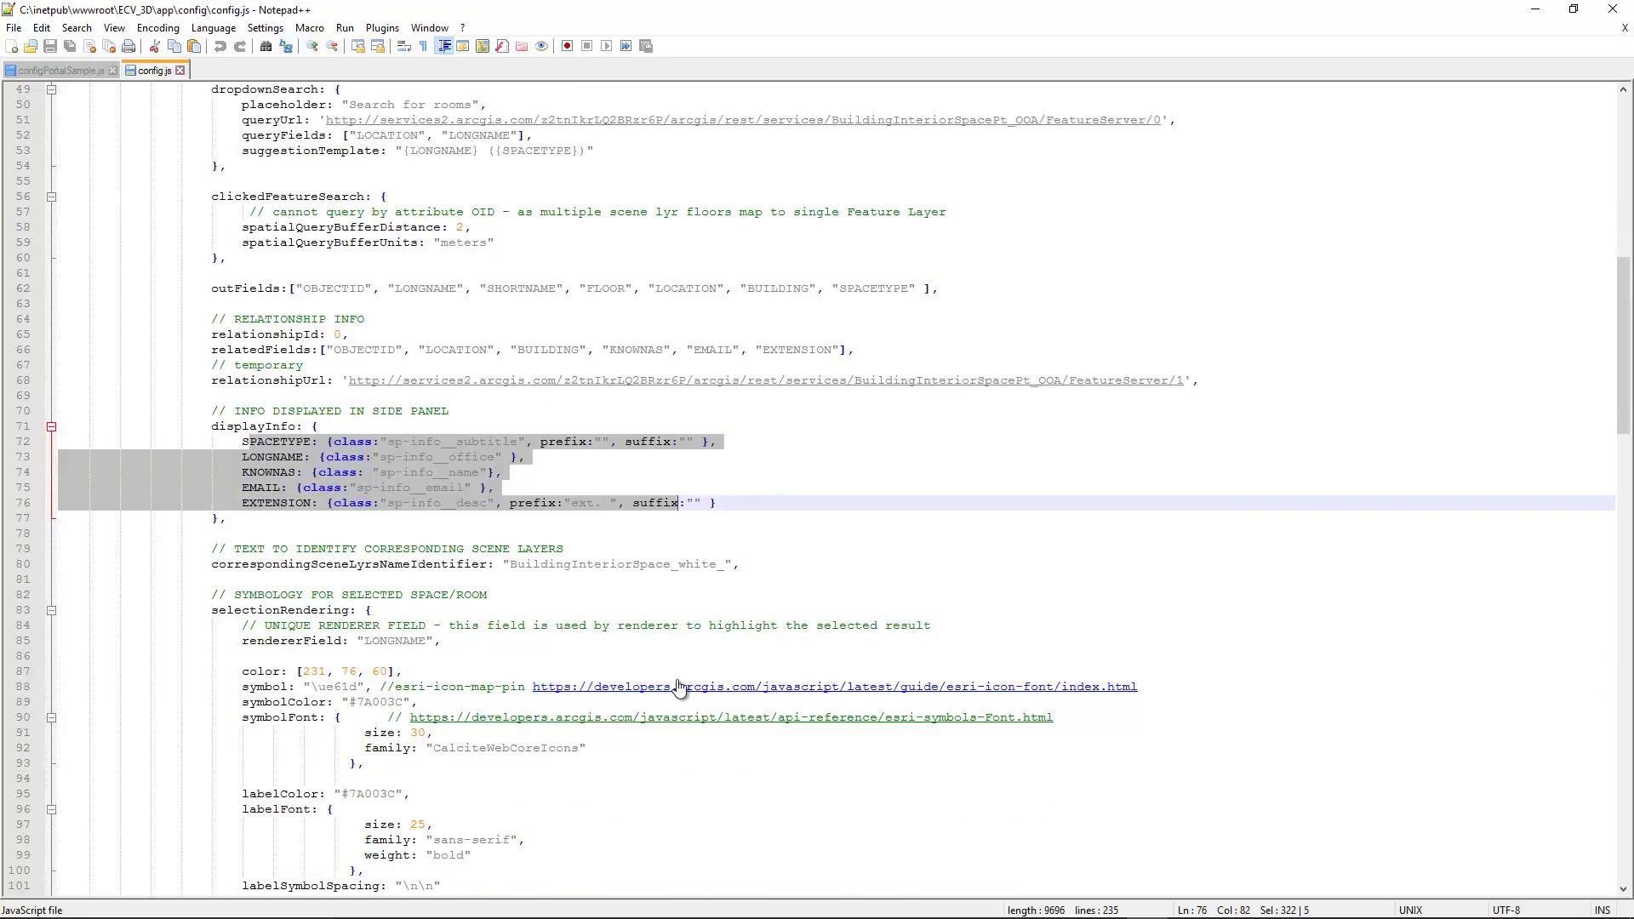
pyautogui.scroll(-14, 678, 688)
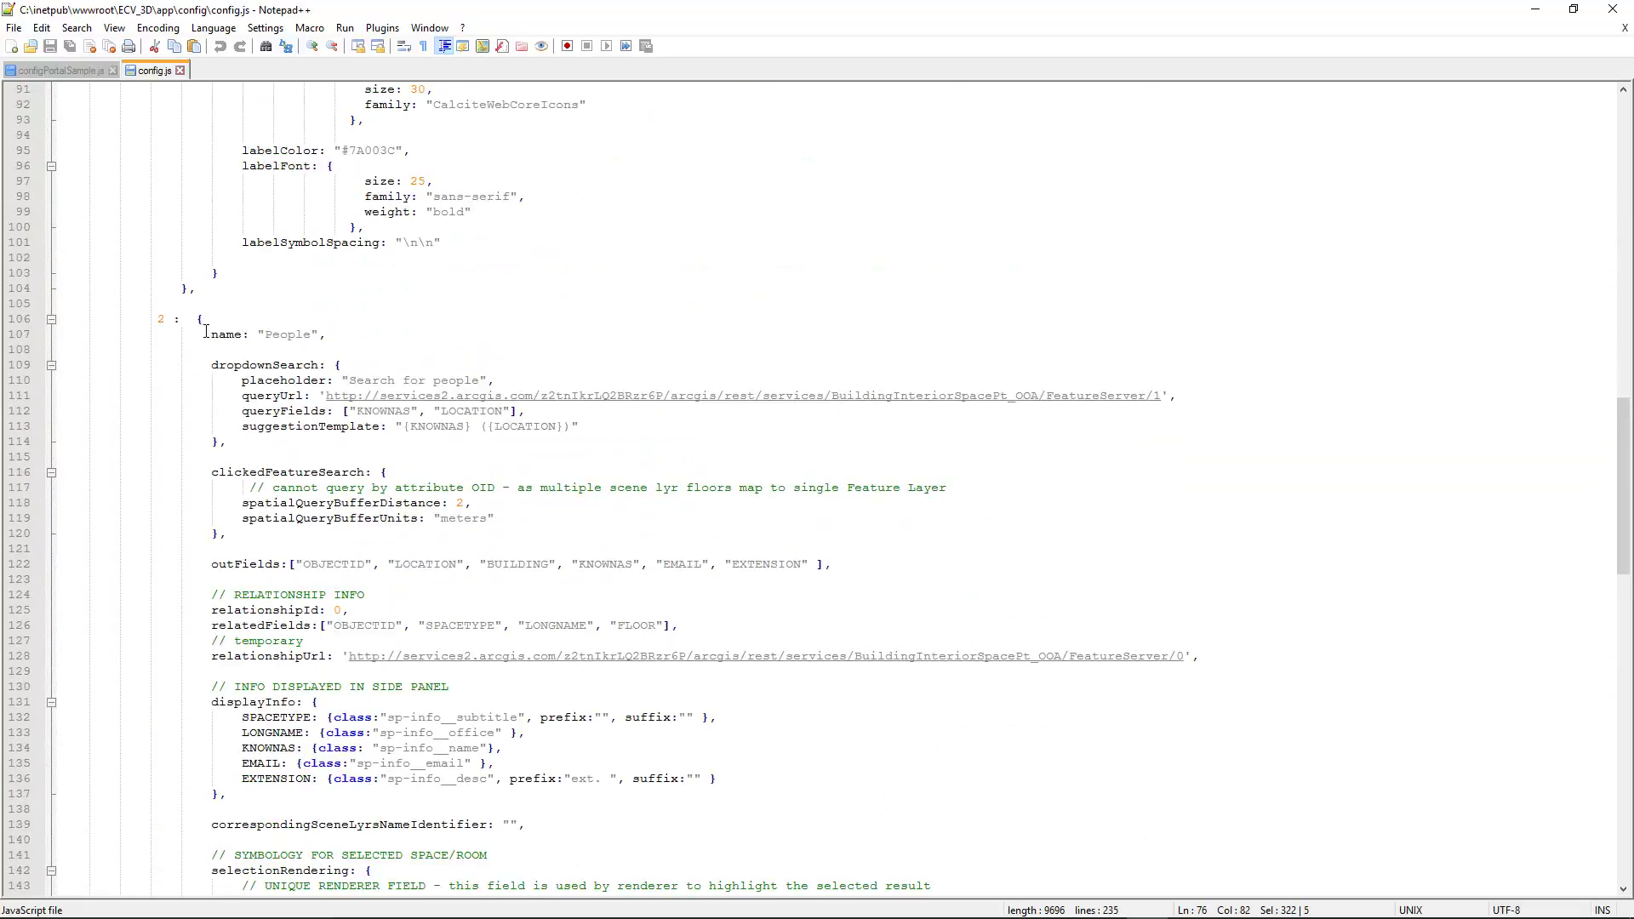
pyautogui.scroll(-19, 739, 597)
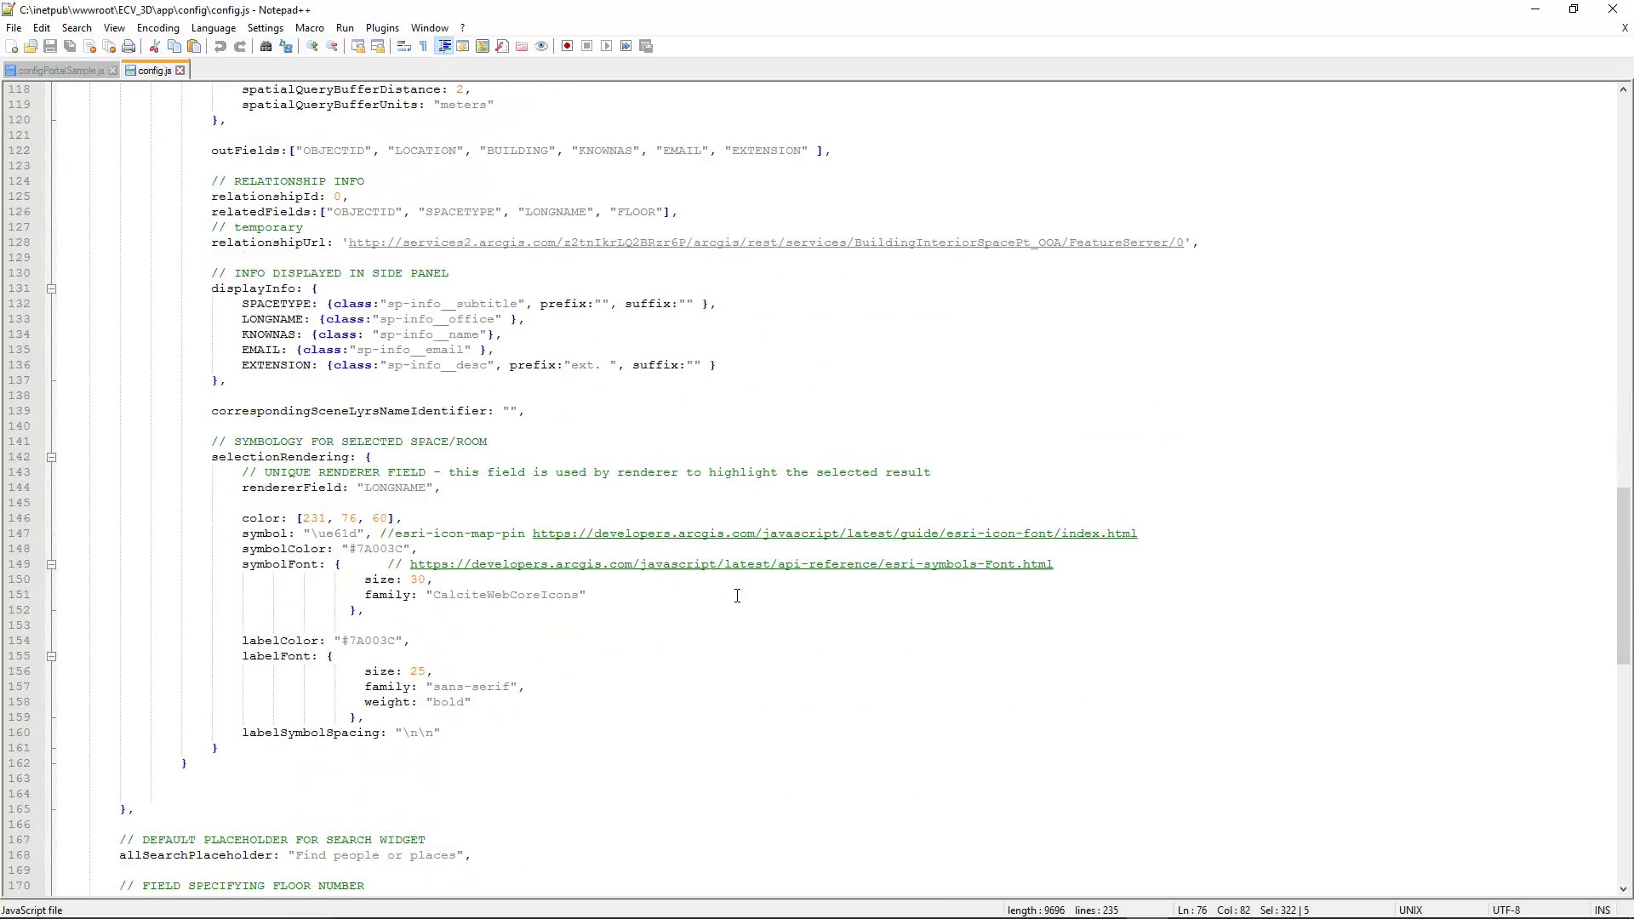
pyautogui.scroll(-2, 739, 590)
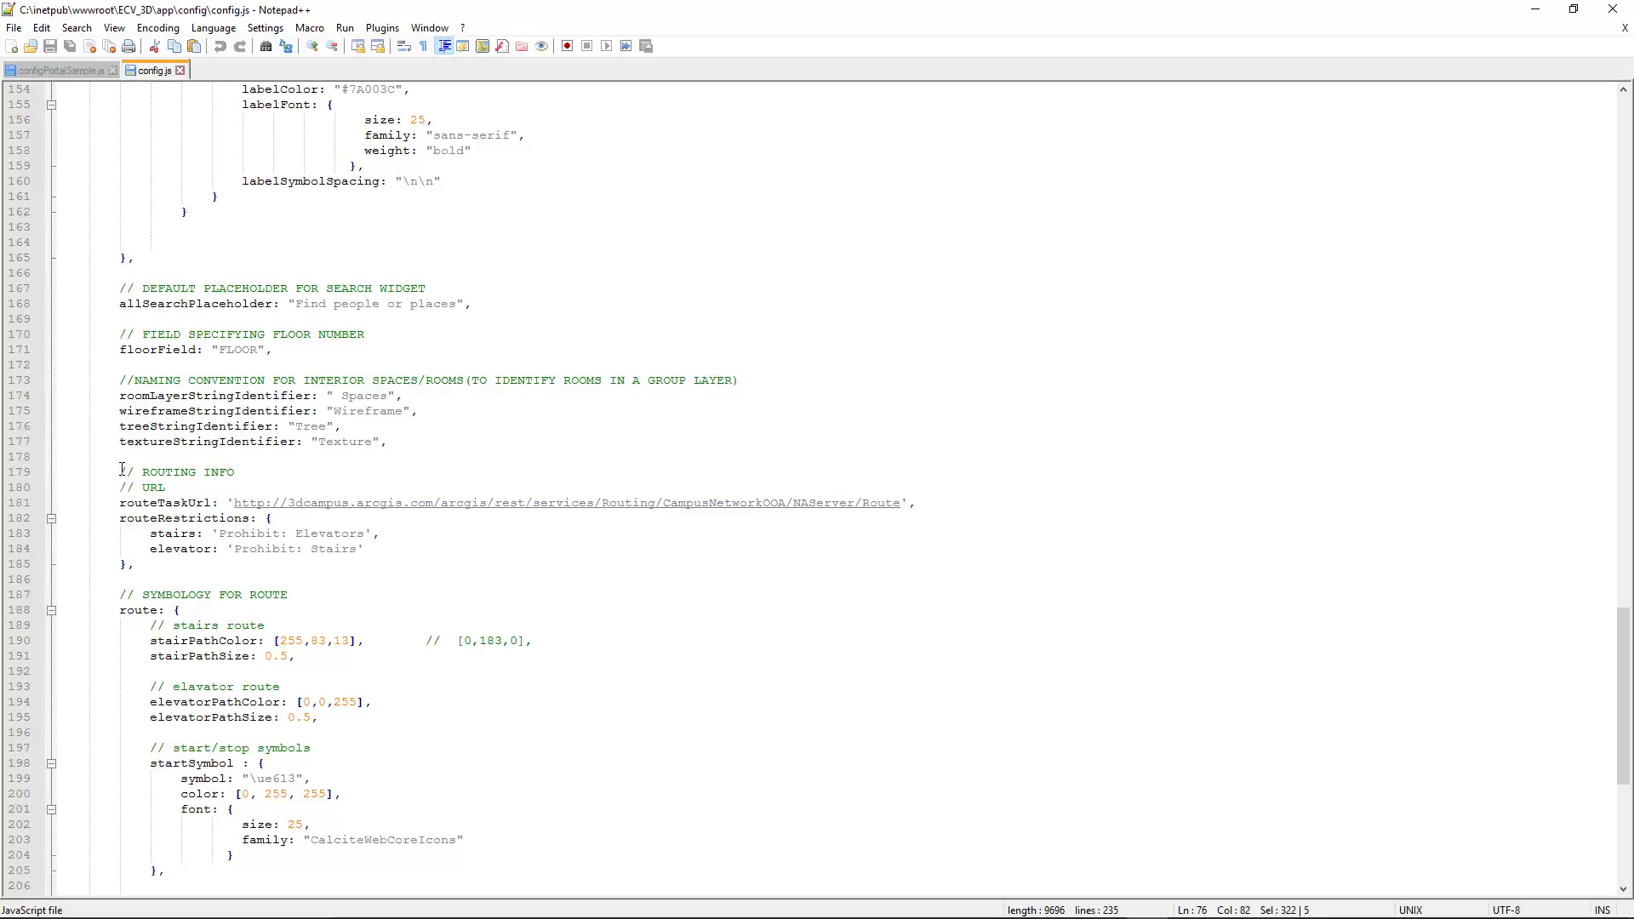
pyautogui.moveTo(119, 472); pyautogui.dragTo(325, 575)
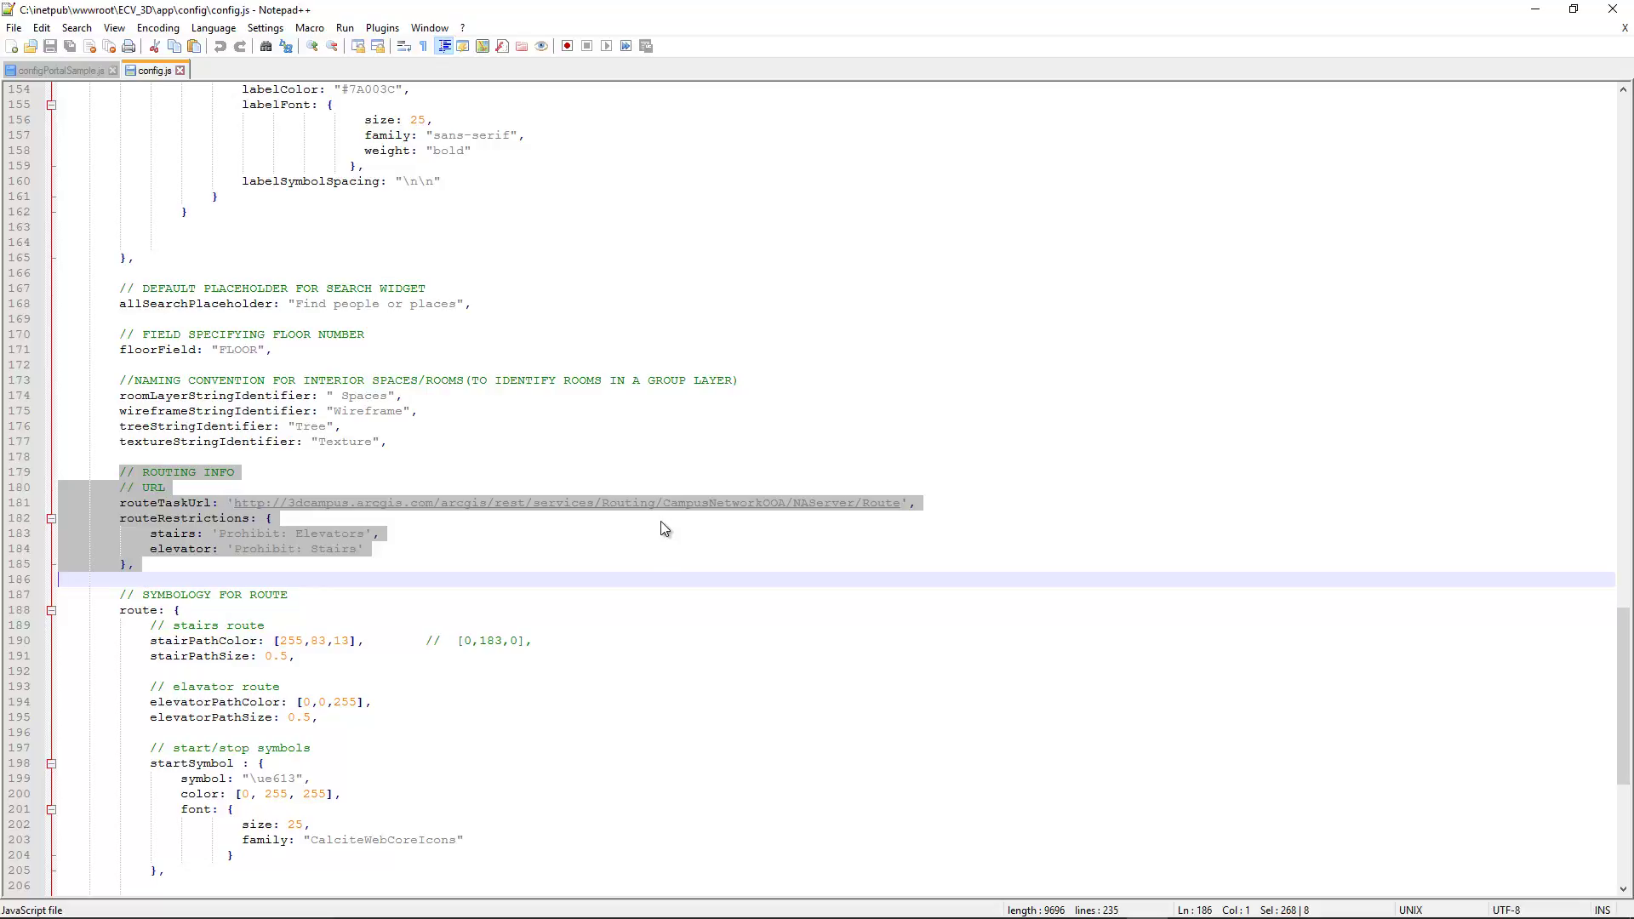
pyautogui.click(509, 523)
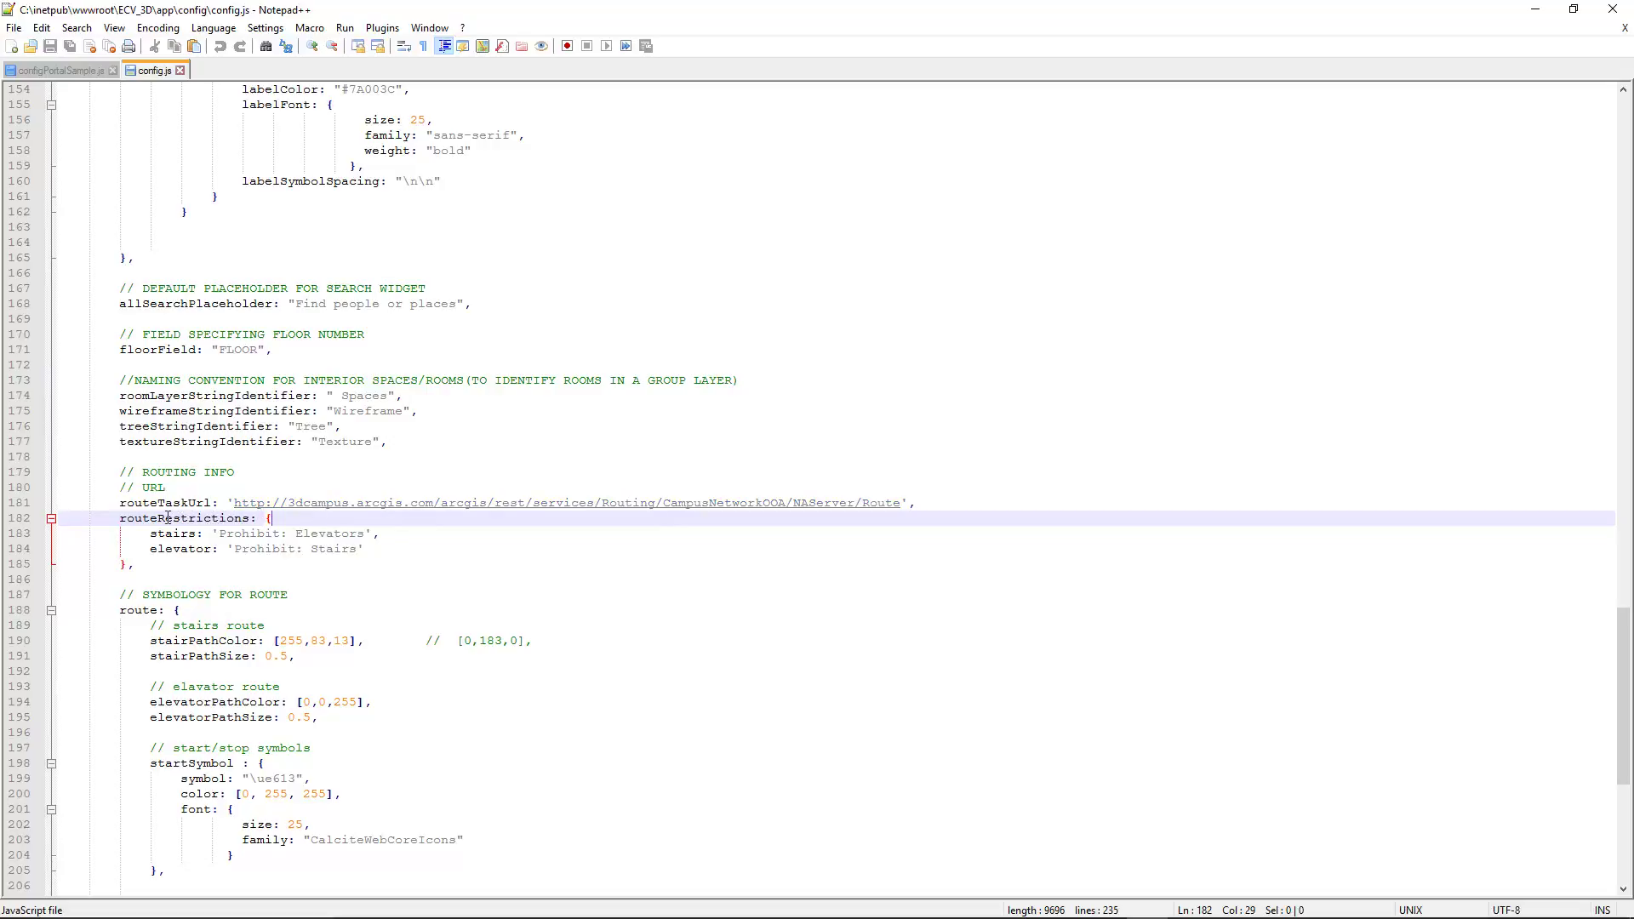
pyautogui.moveTo(220, 533); pyautogui.dragTo(366, 533)
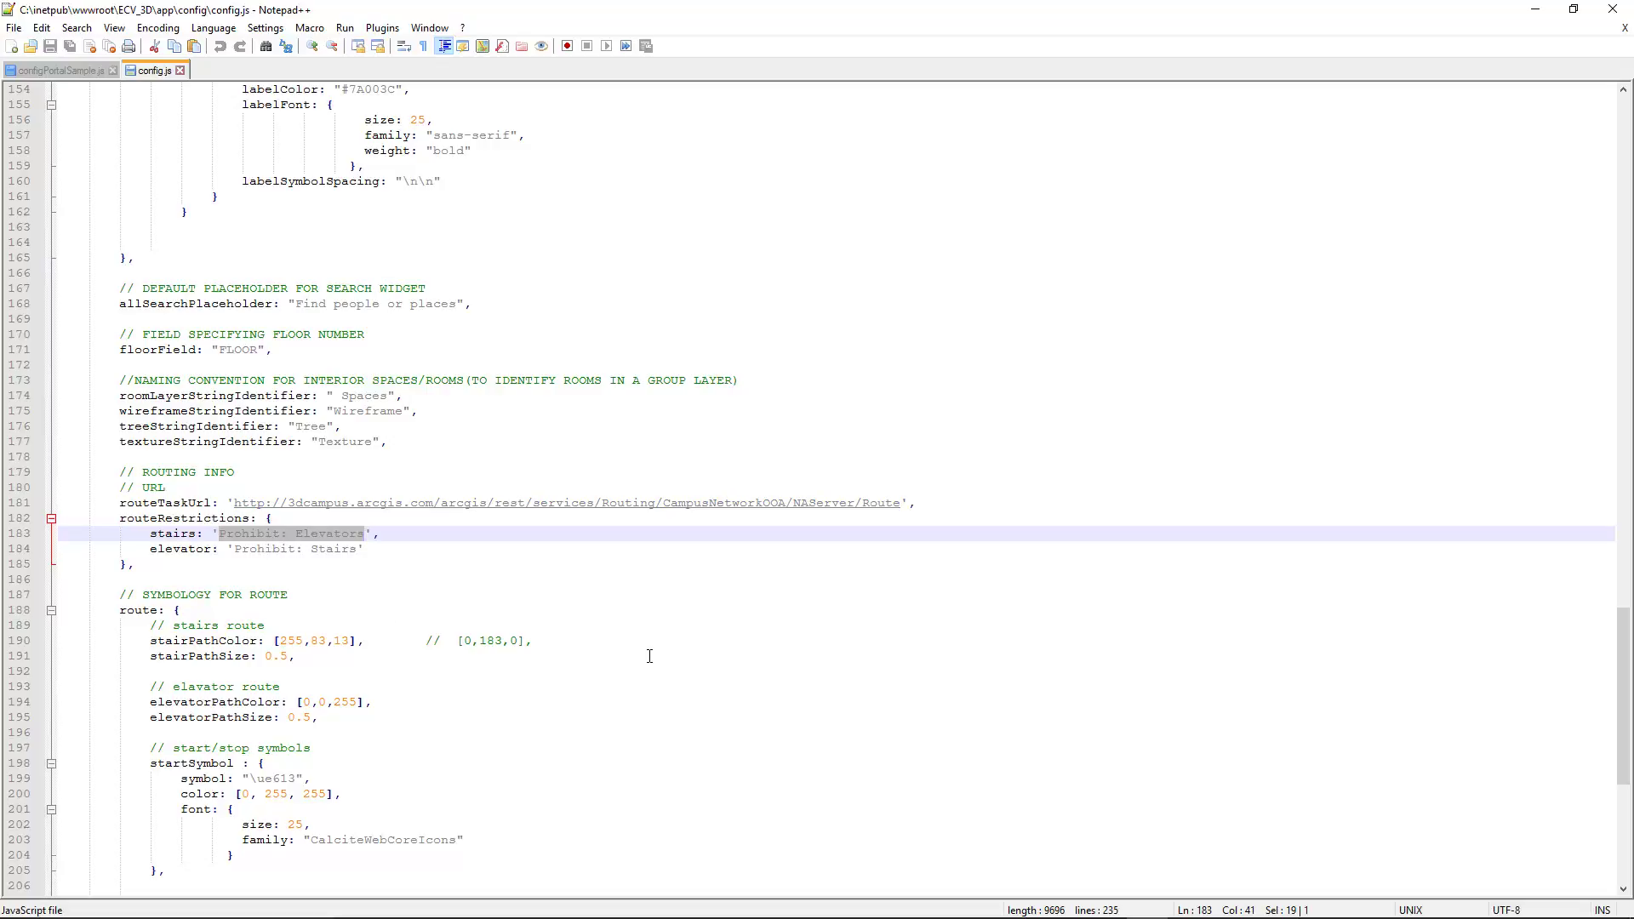
pyautogui.scroll(-7, 650, 656)
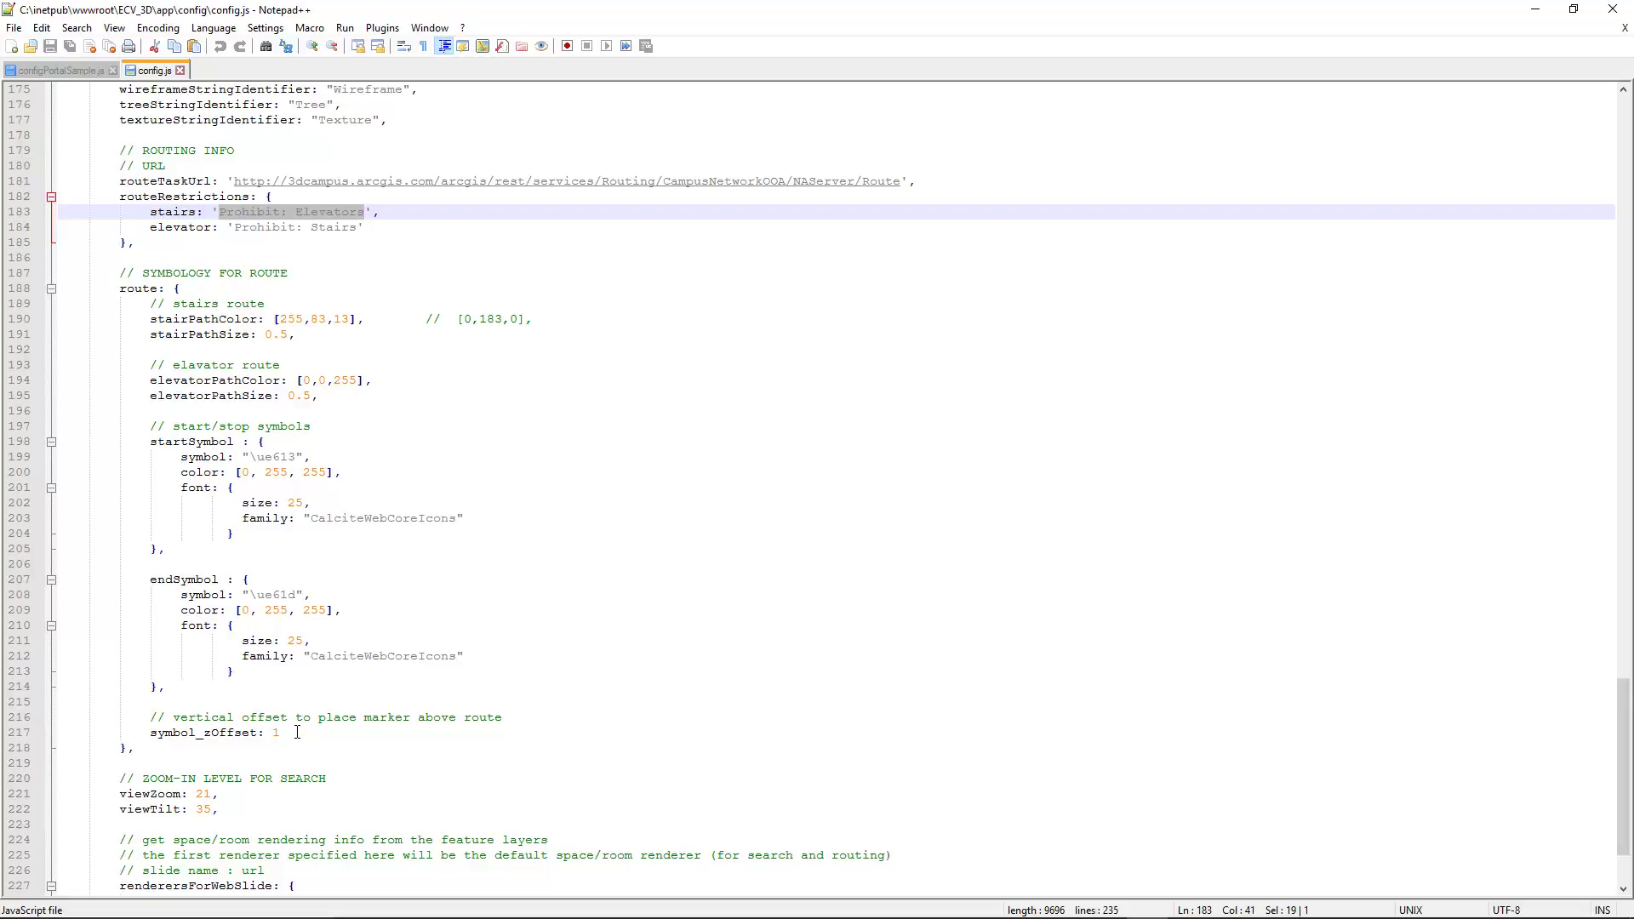
pyautogui.scroll(-3, 579, 733)
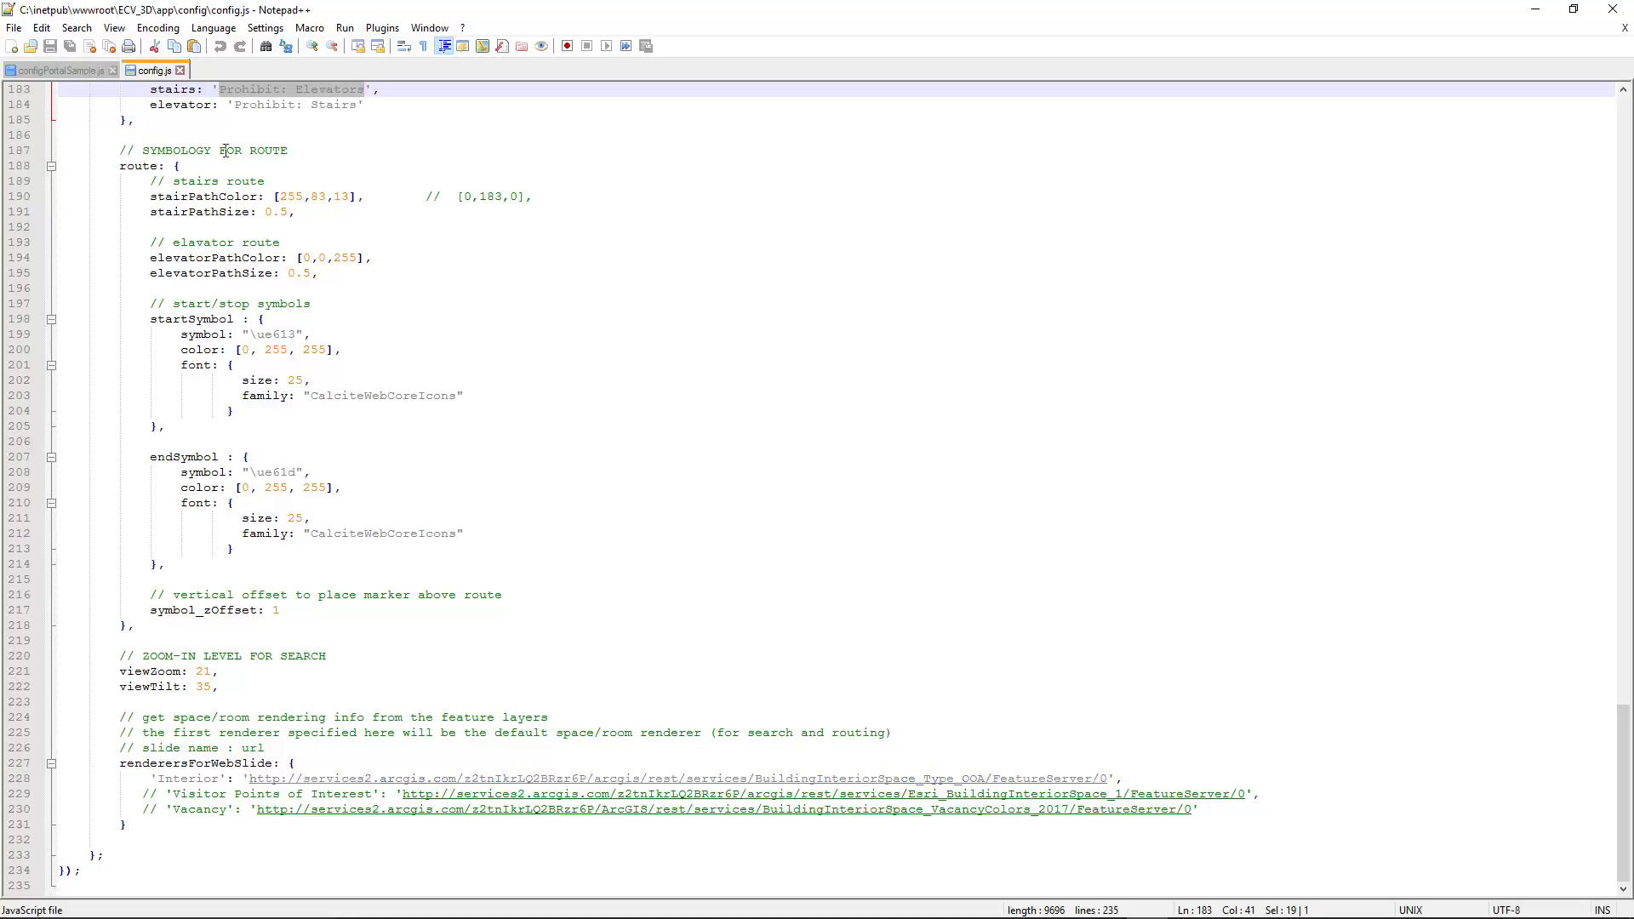
# Rename config.js to configAGOL.js in the config folder, approving the administrator prompt.
pyautogui.click(1537, 15)
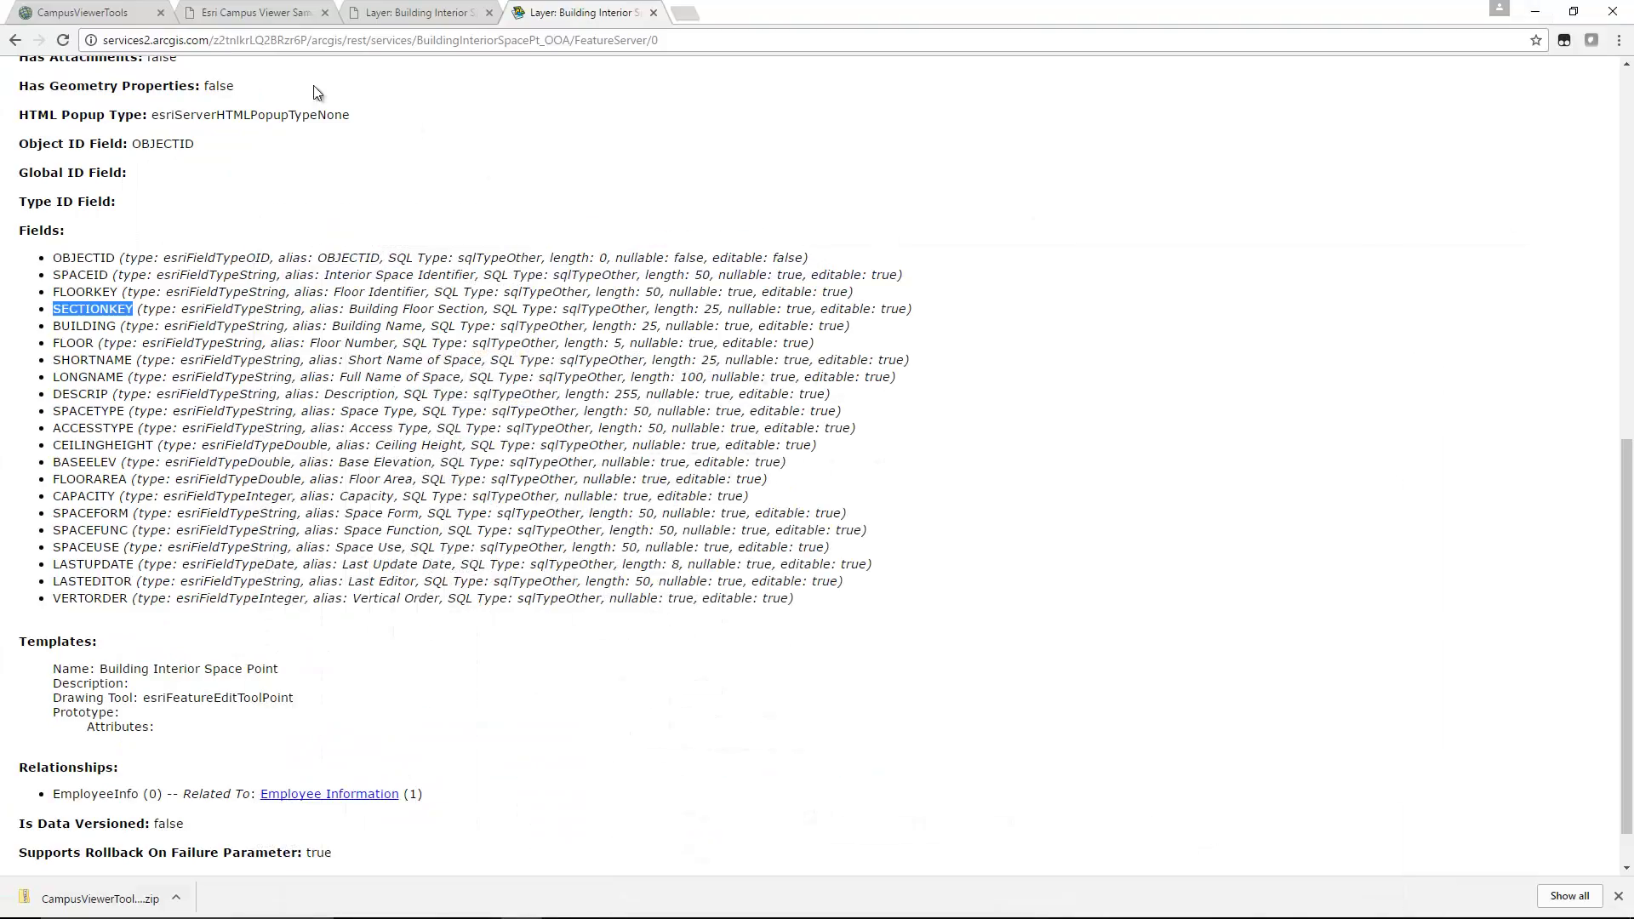
pyautogui.moveTo(598, 913)
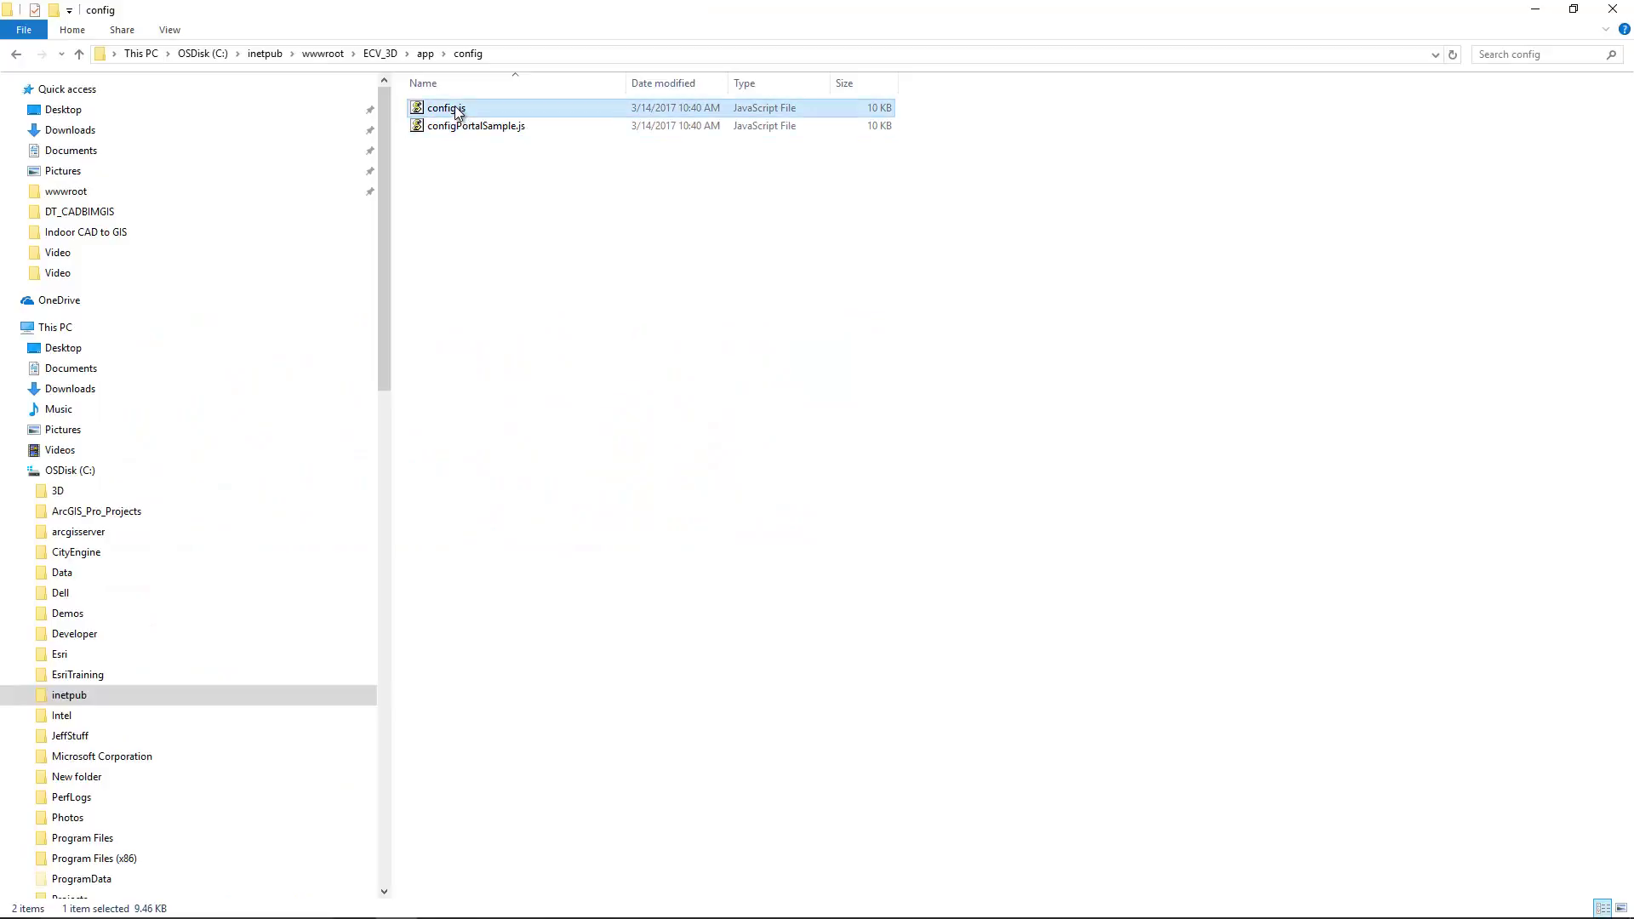
pyautogui.click(457, 110)
pyautogui.click(458, 108)
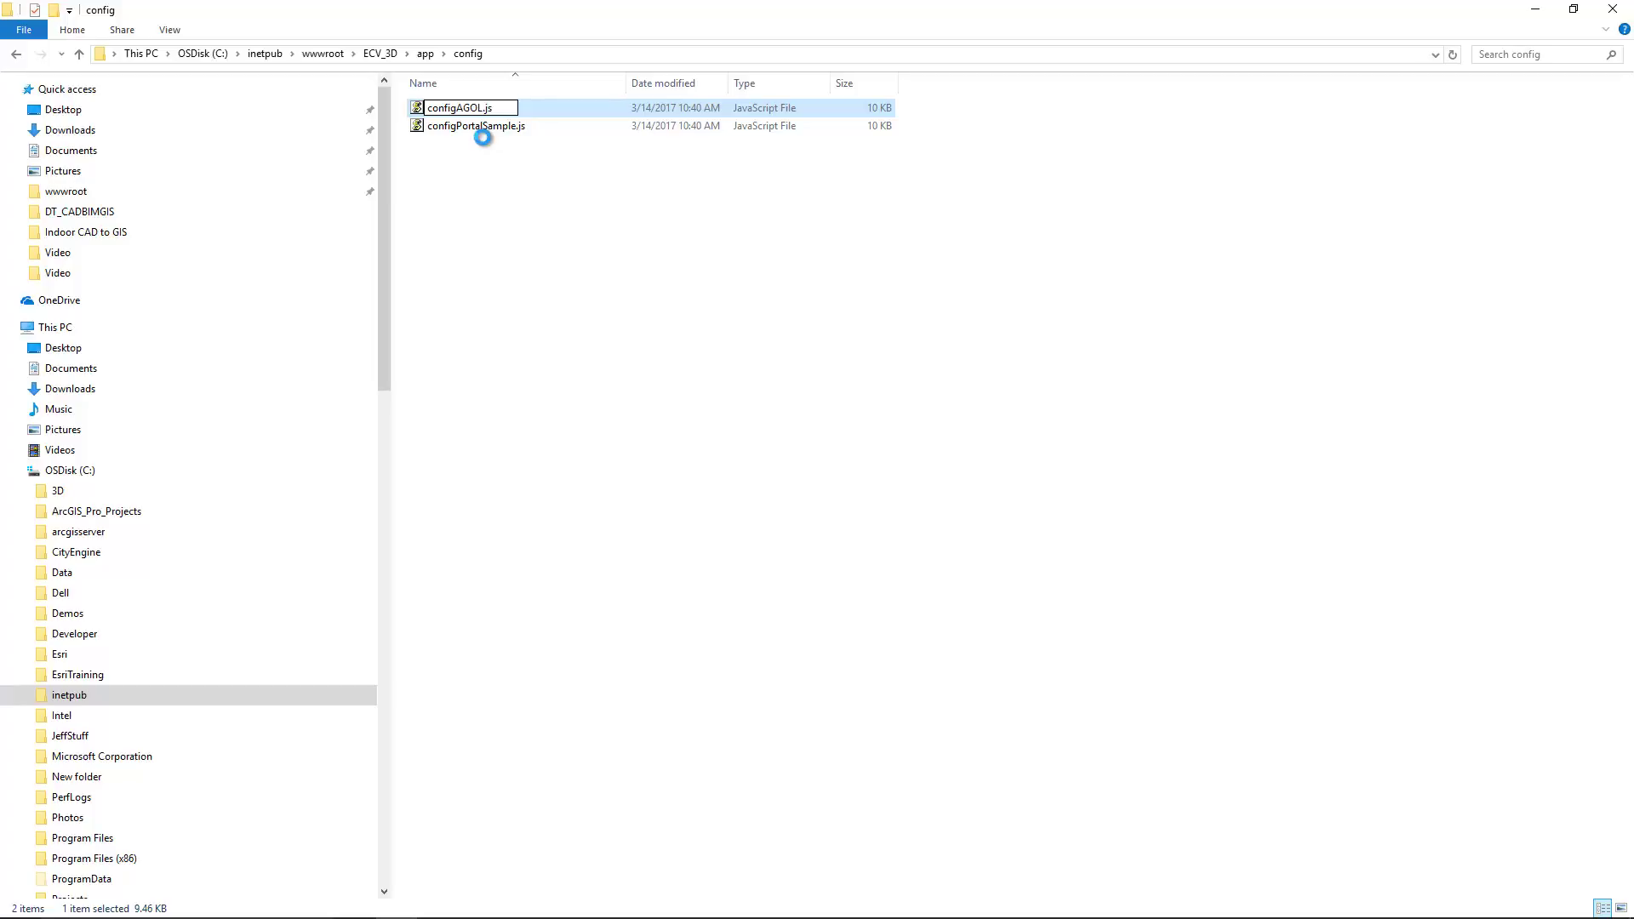
pyautogui.click(819, 546)
# Rename configPortalSample.js to config.js by deleting 'PortalSample', approving the administrator prompt.
pyautogui.click(480, 127)
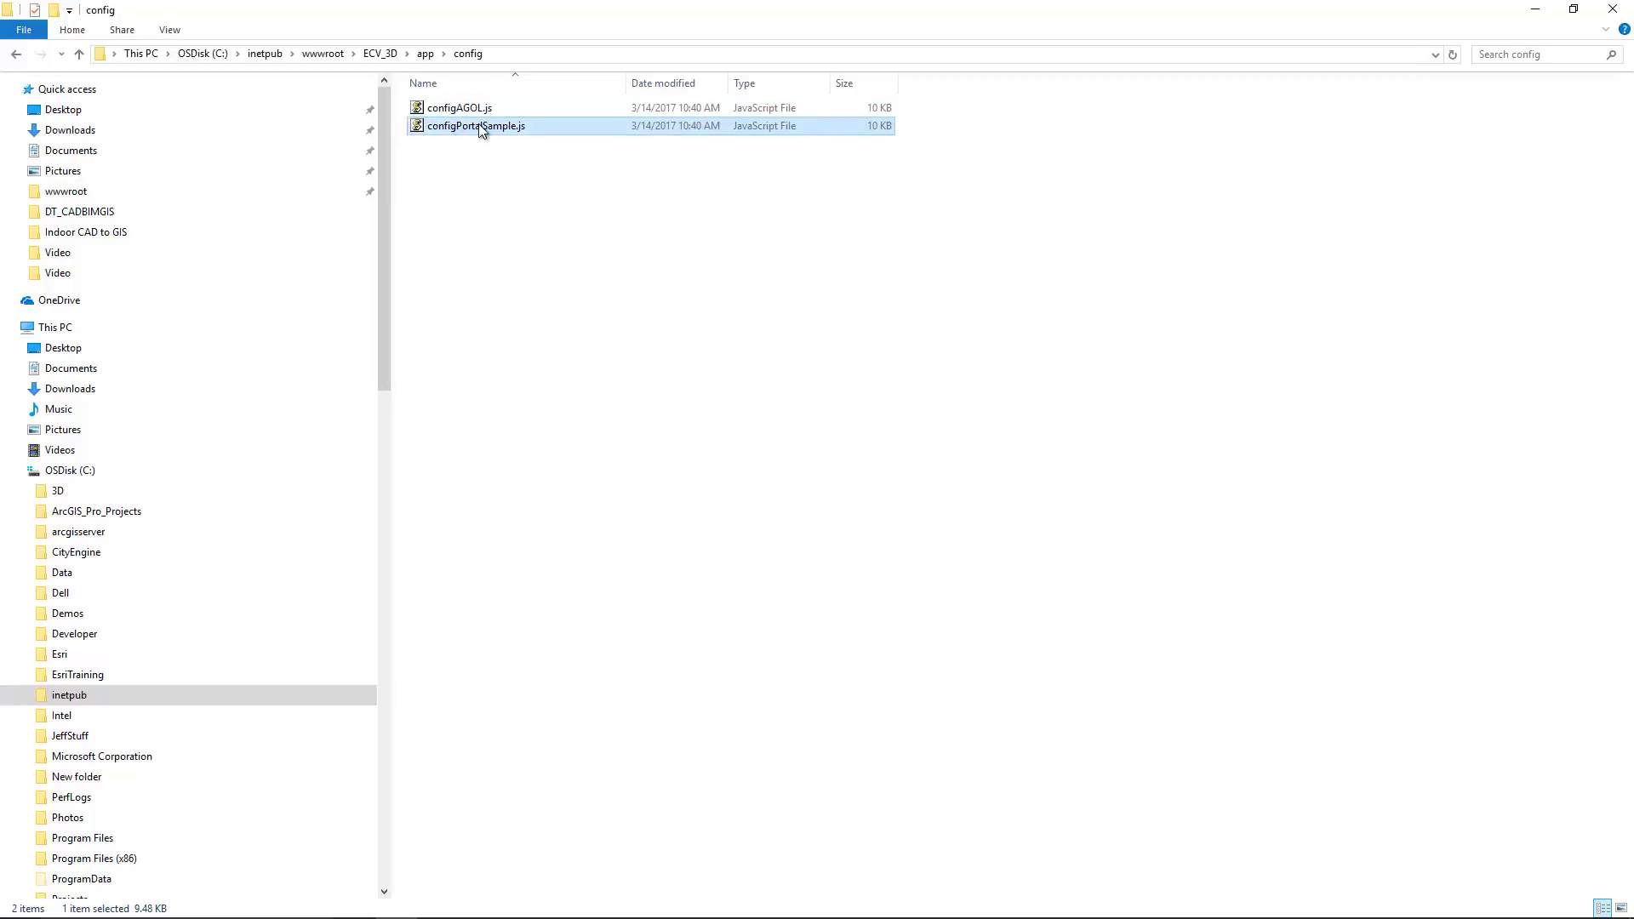
pyautogui.click(480, 128)
pyautogui.moveTo(458, 128); pyautogui.dragTo(516, 128)
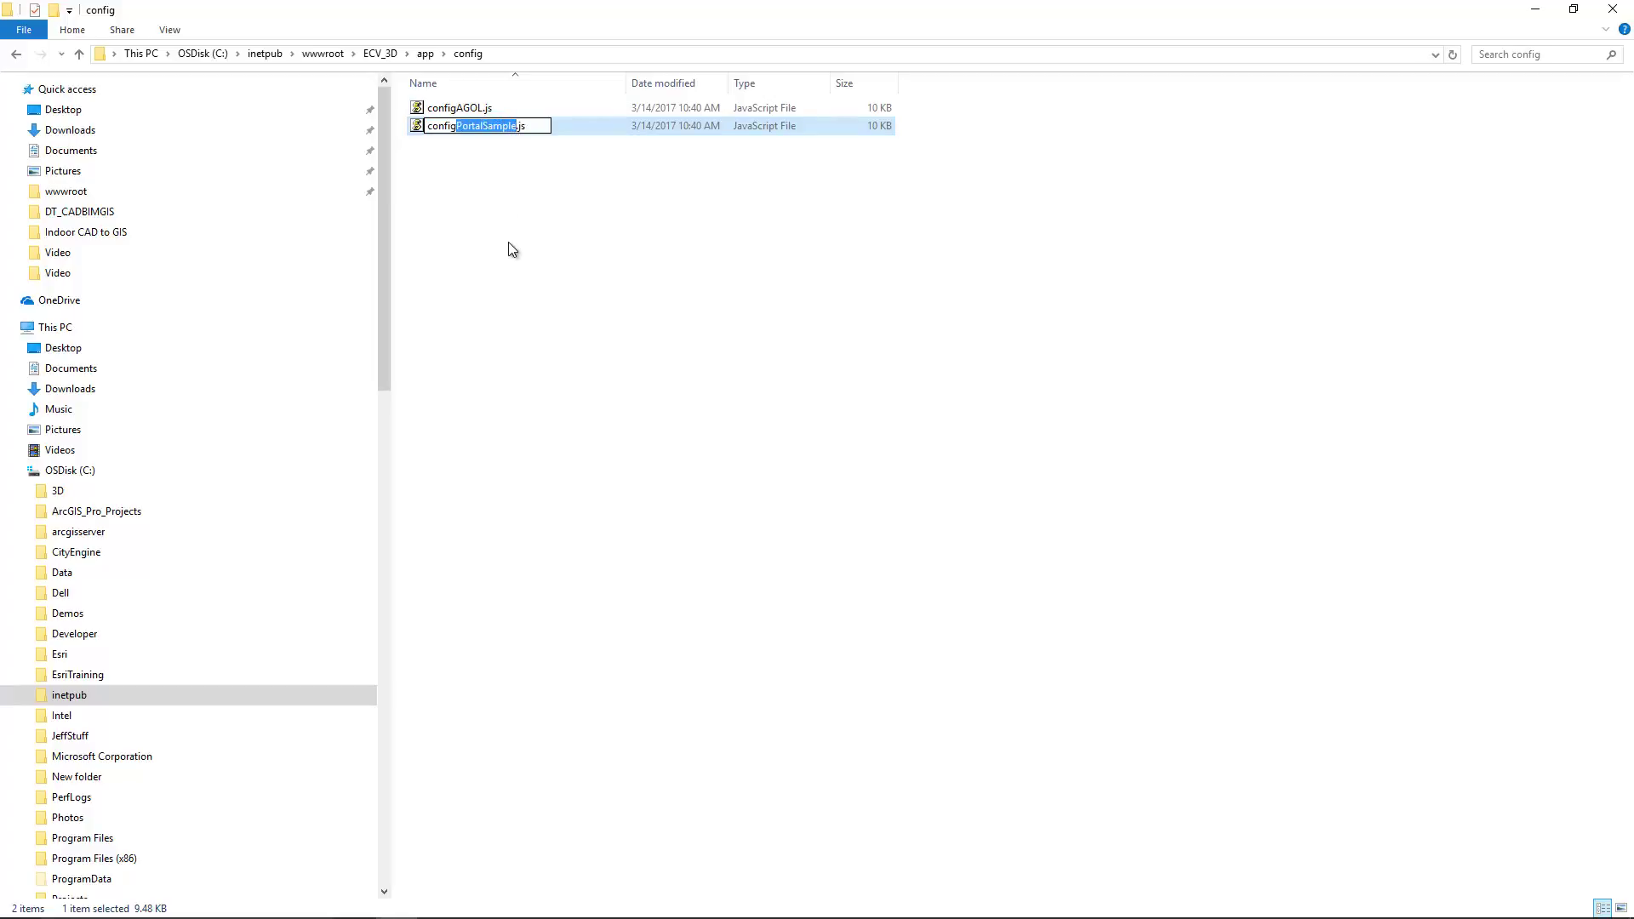
pyautogui.press('Delete')
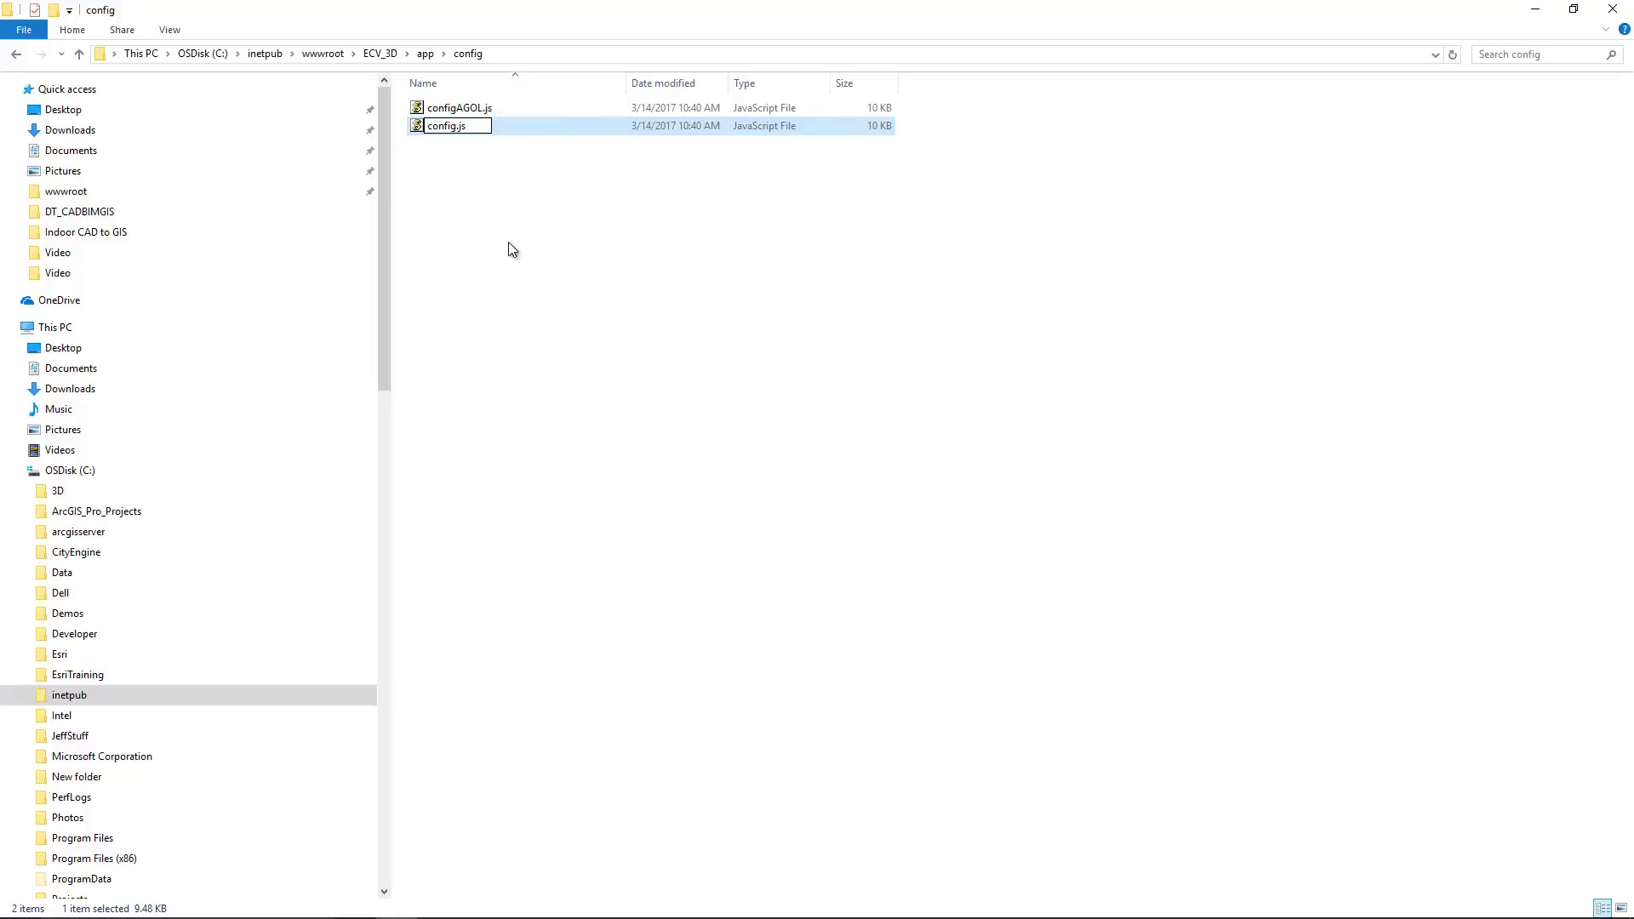
pyautogui.press('Return')
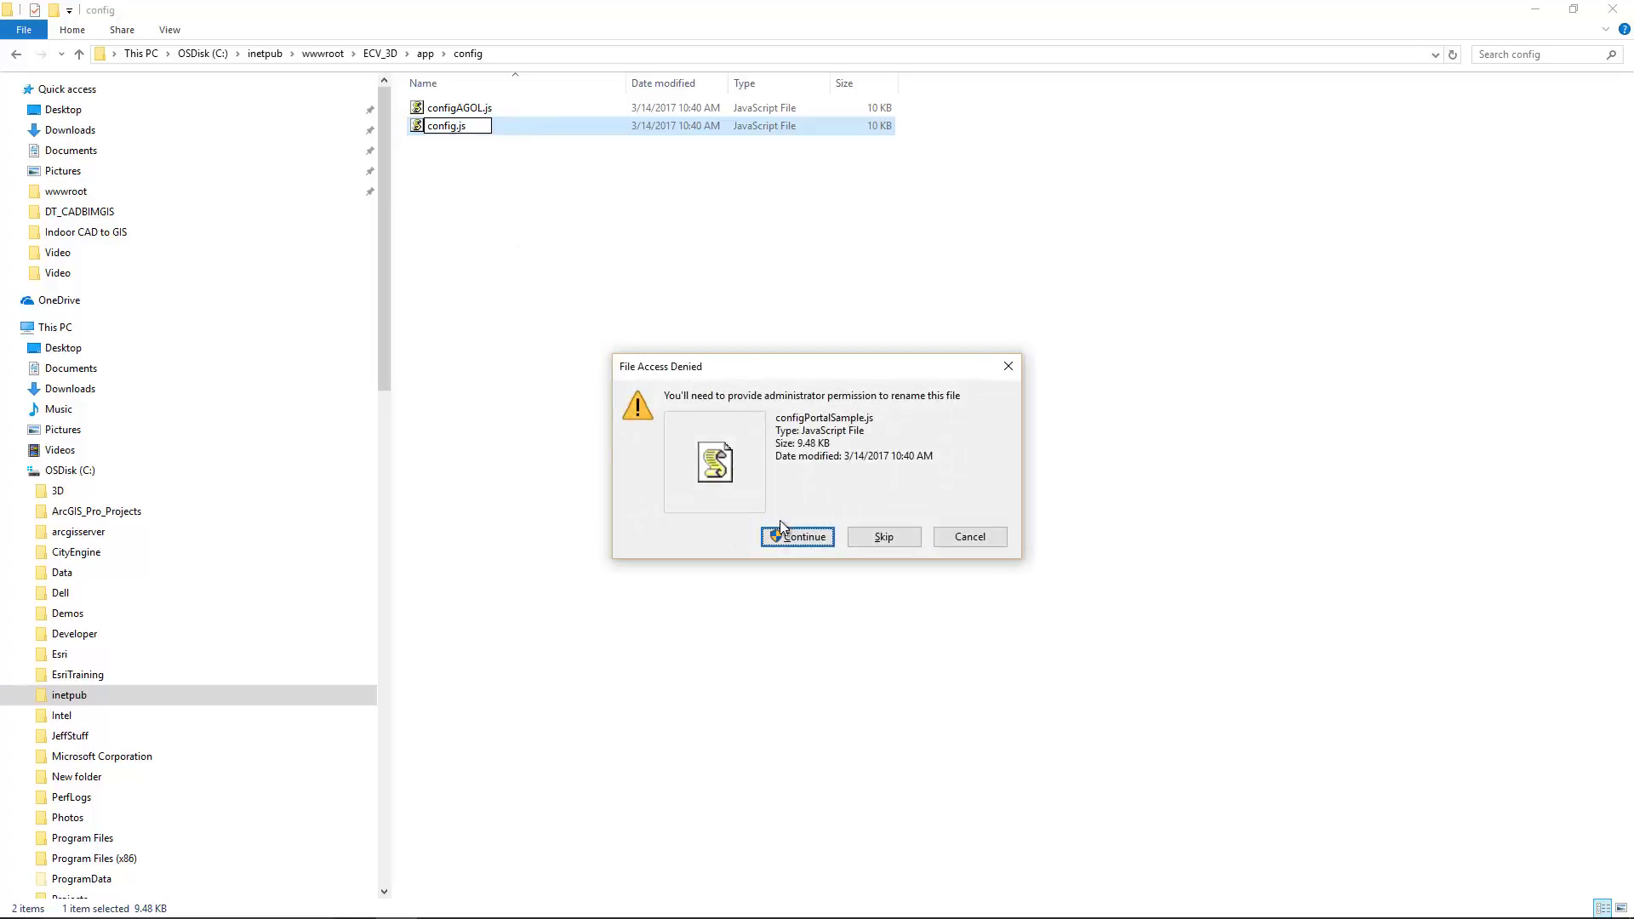
pyautogui.click(802, 537)
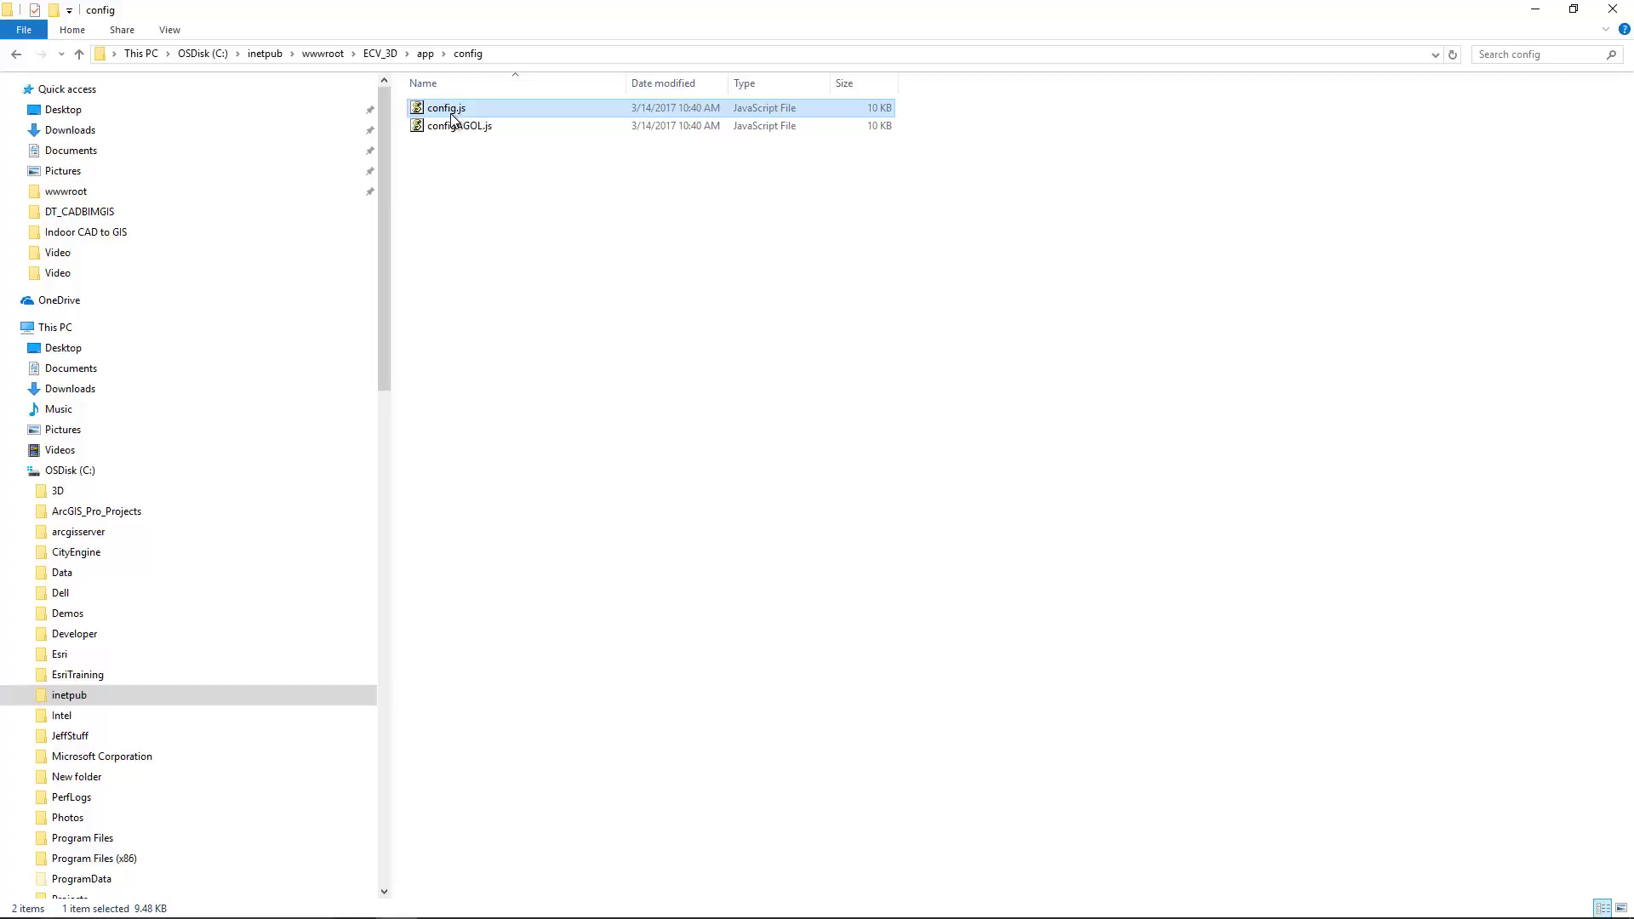
# Return to Chrome's Esri Campus Viewer Sample tab showing the route to OA3e Conference Room A.
pyautogui.moveTo(397, 915)
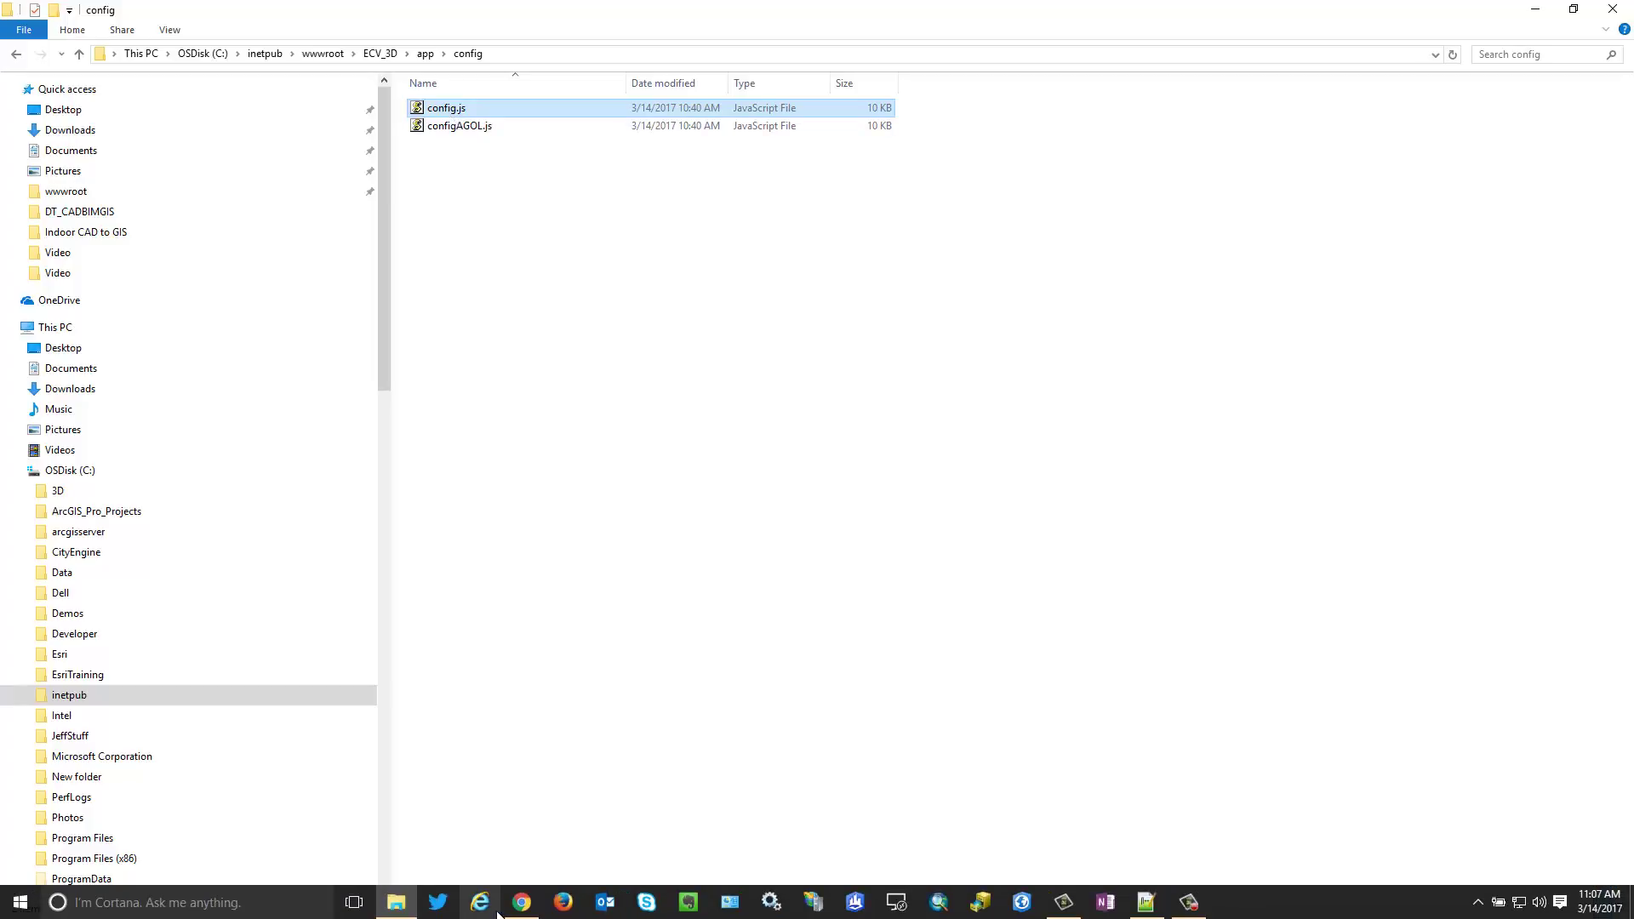
pyautogui.click(526, 905)
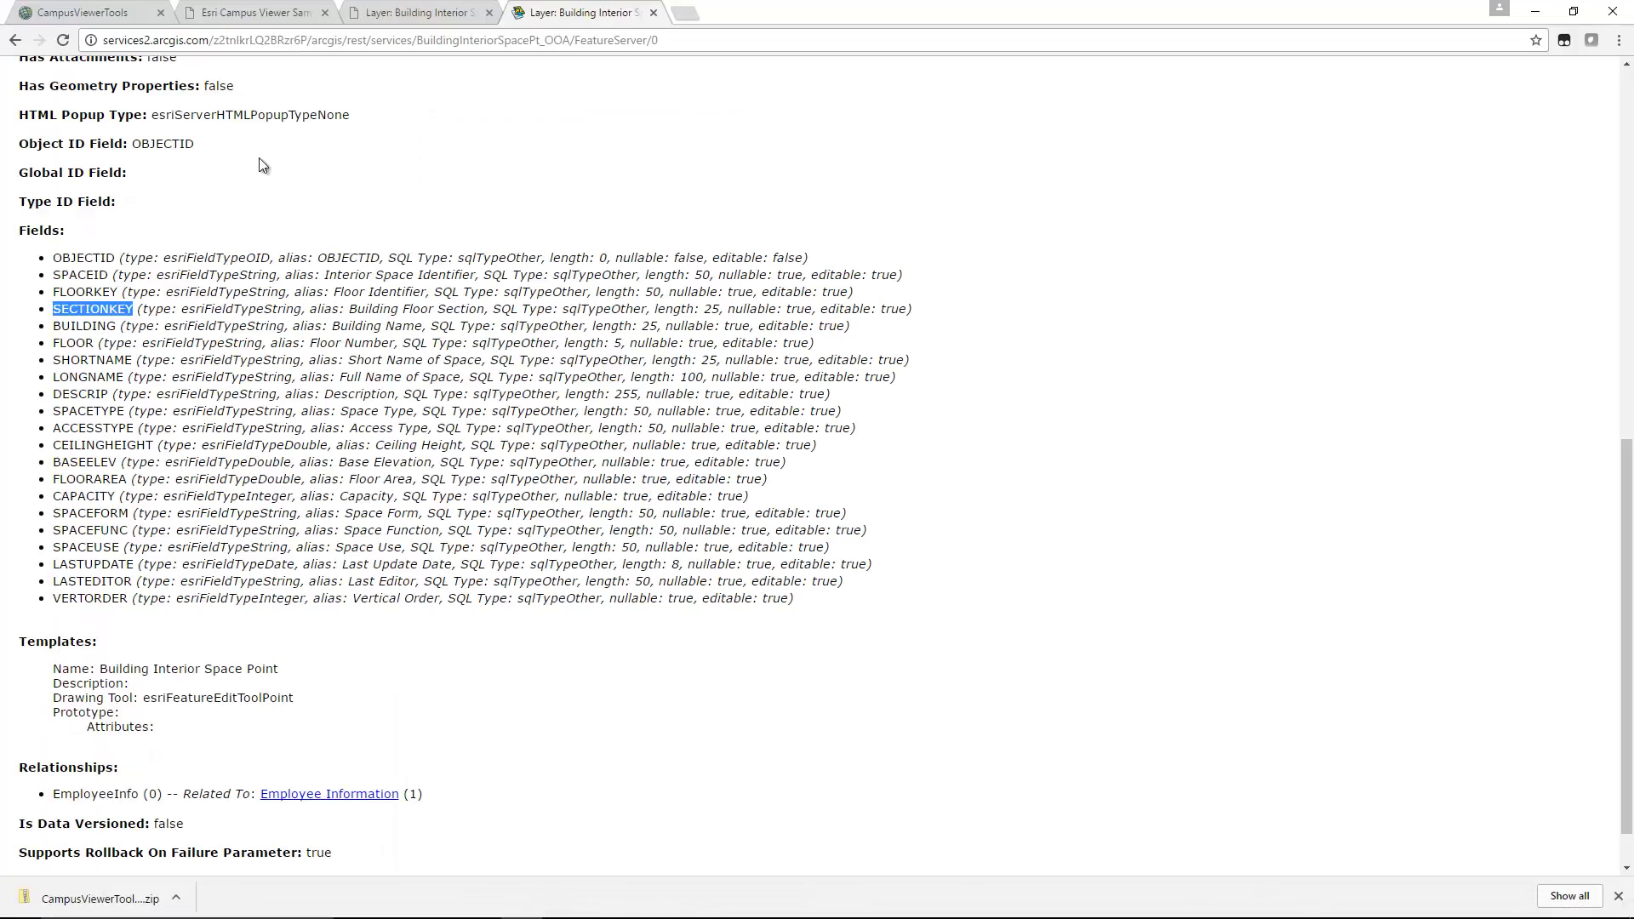
pyautogui.click(104, 22)
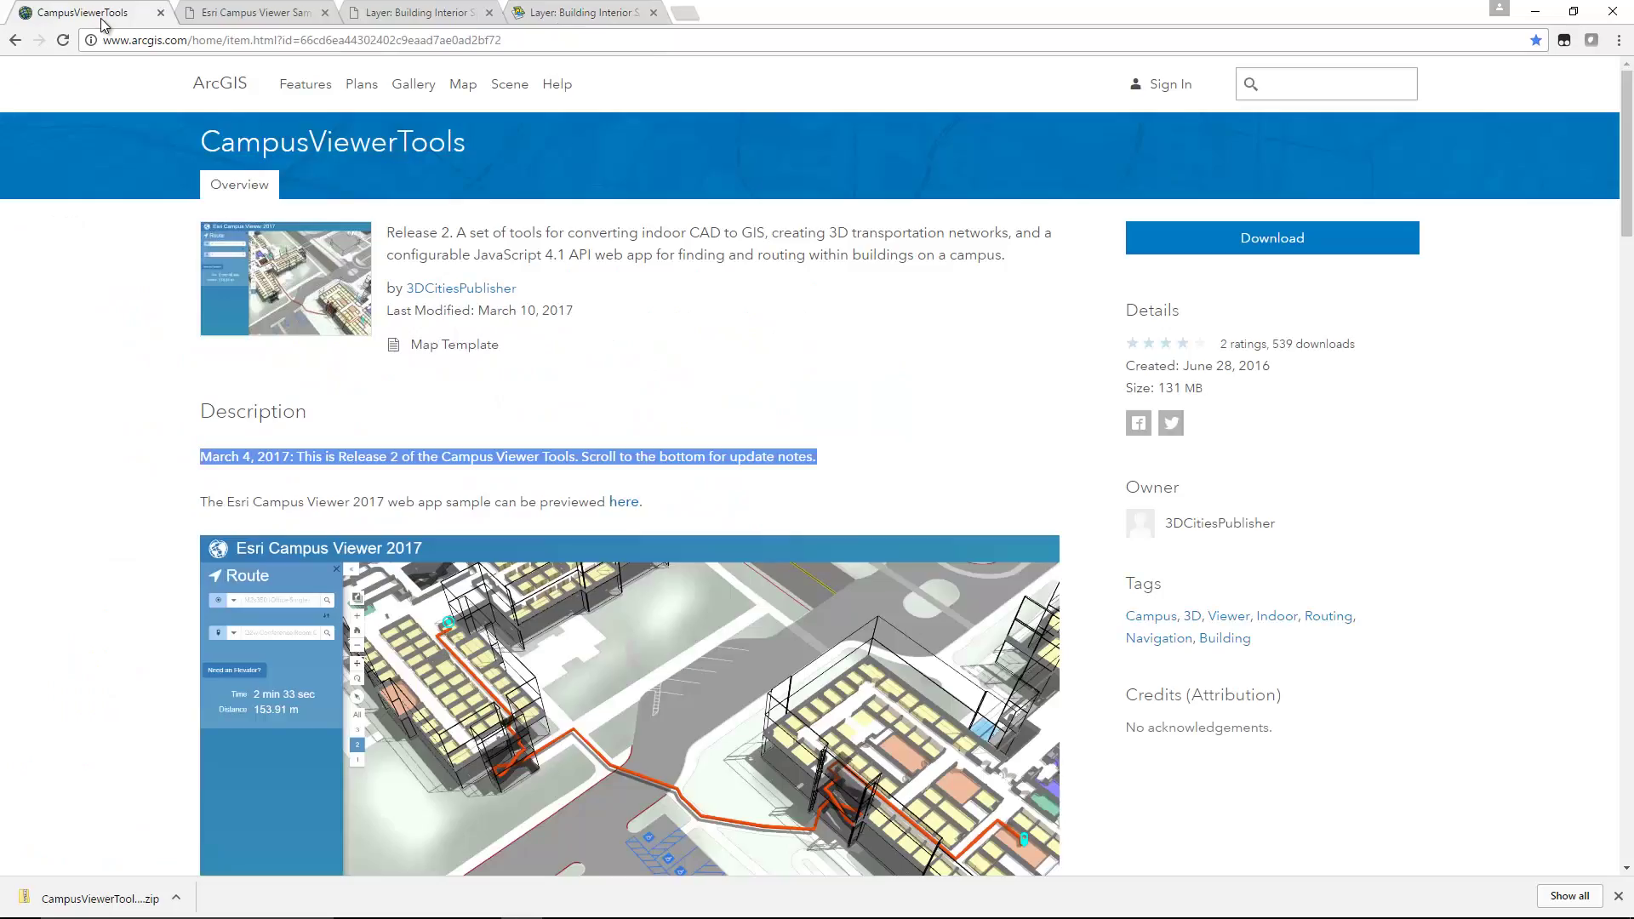
pyautogui.click(270, 22)
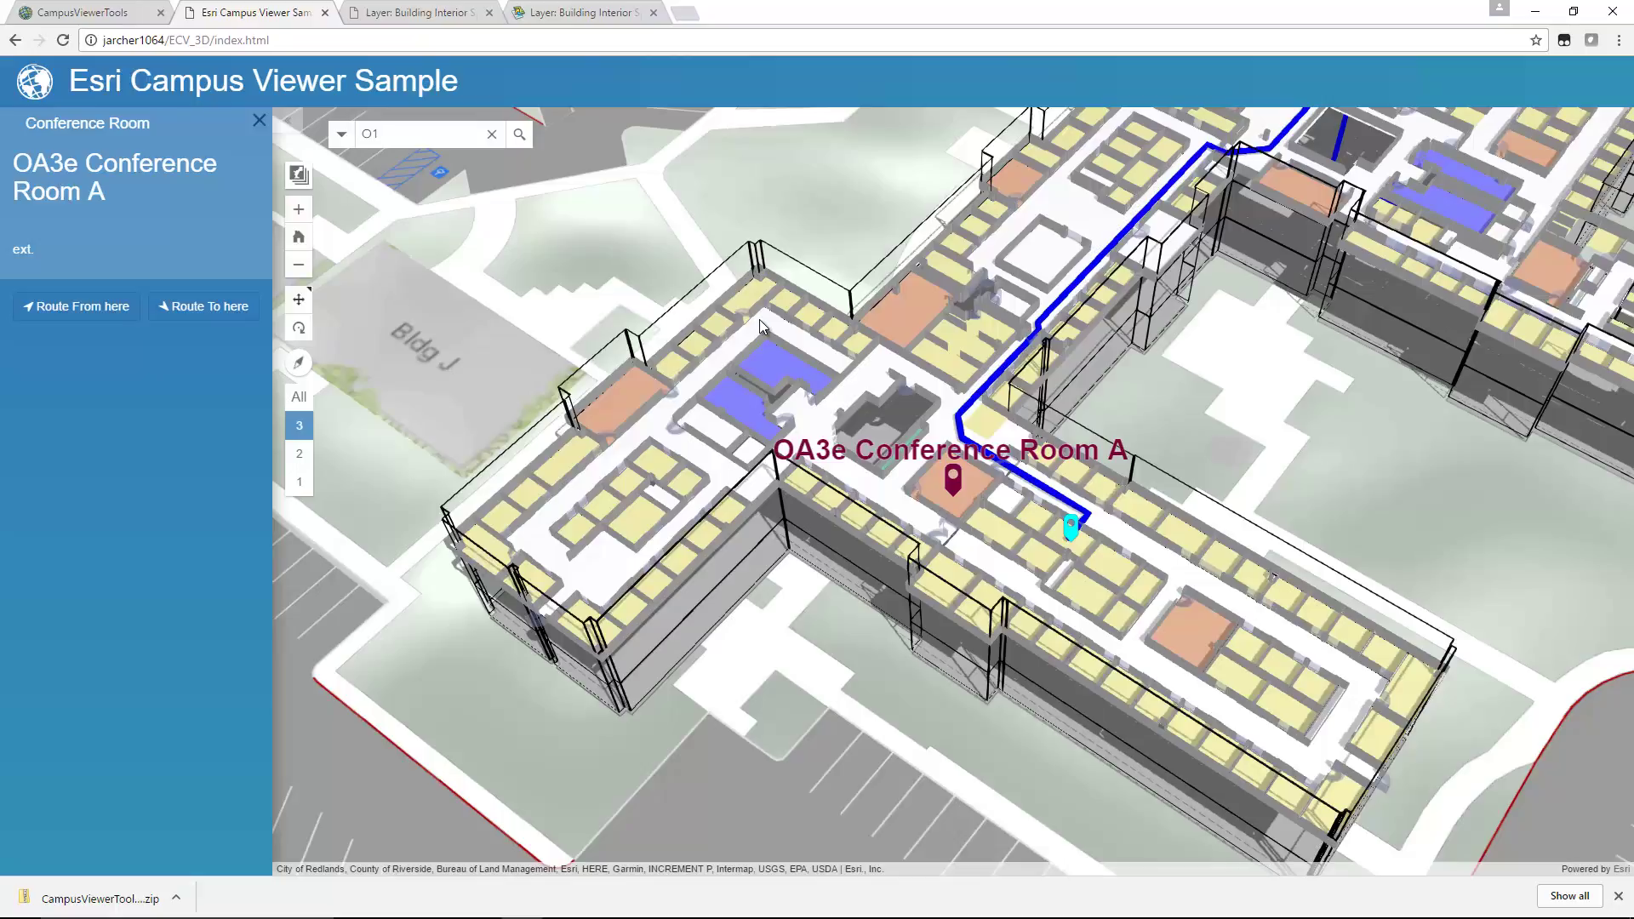
# Run Empty Cache and Hard Reload from DevTools so the page loads as Esri Campus Viewer 2017.
pyautogui.press('F12')
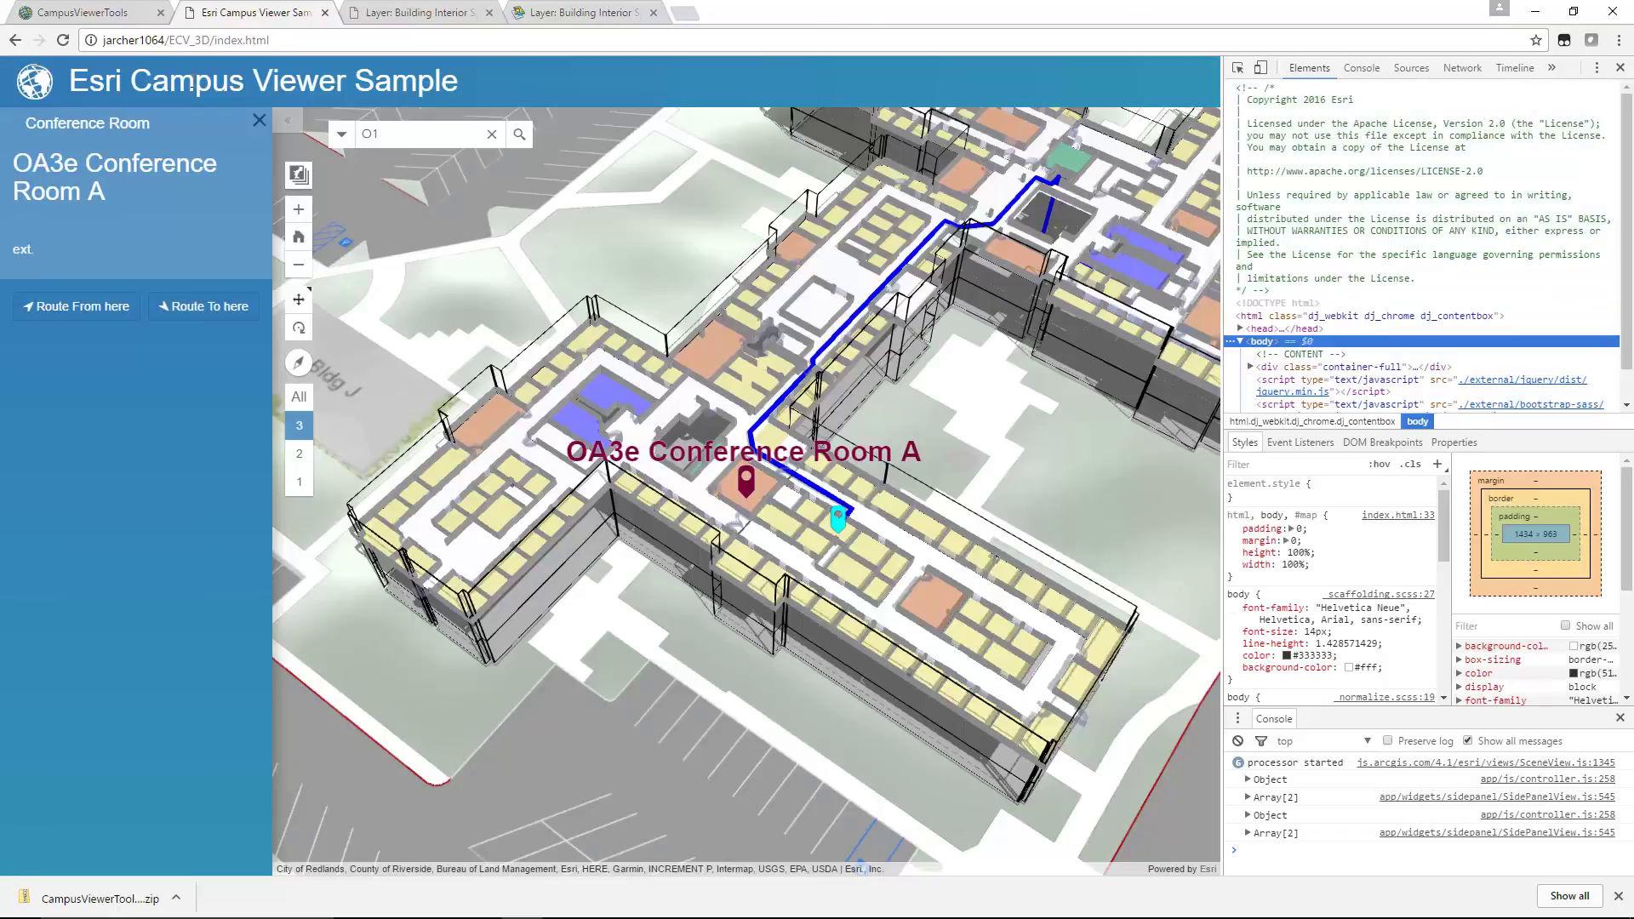
pyautogui.rightClick(65, 44)
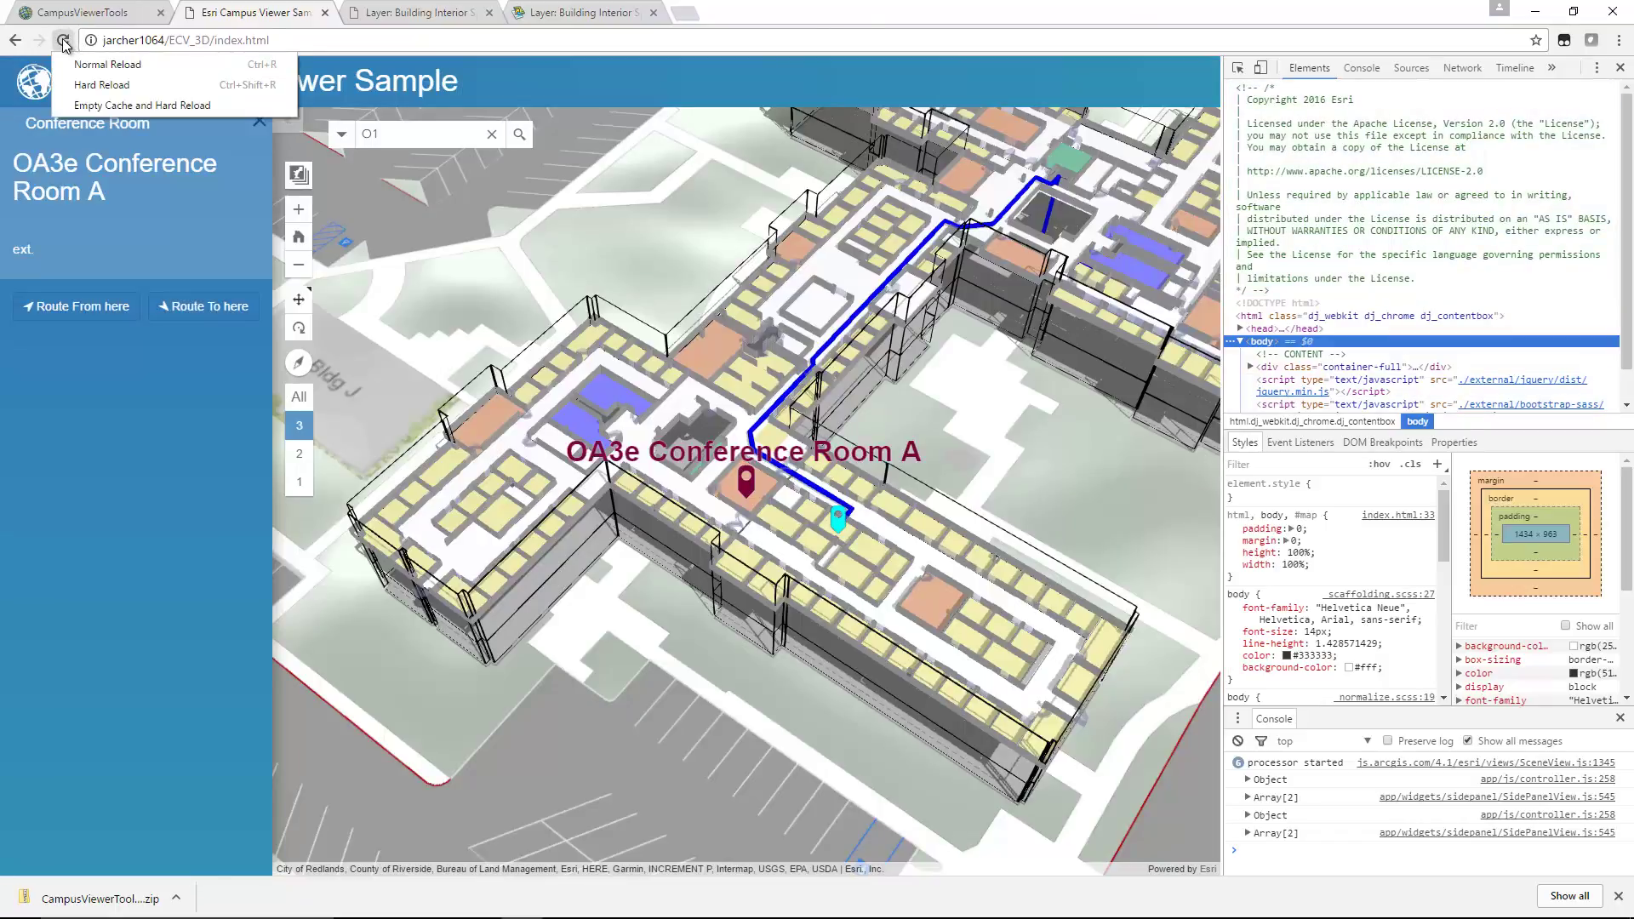
pyautogui.click(141, 107)
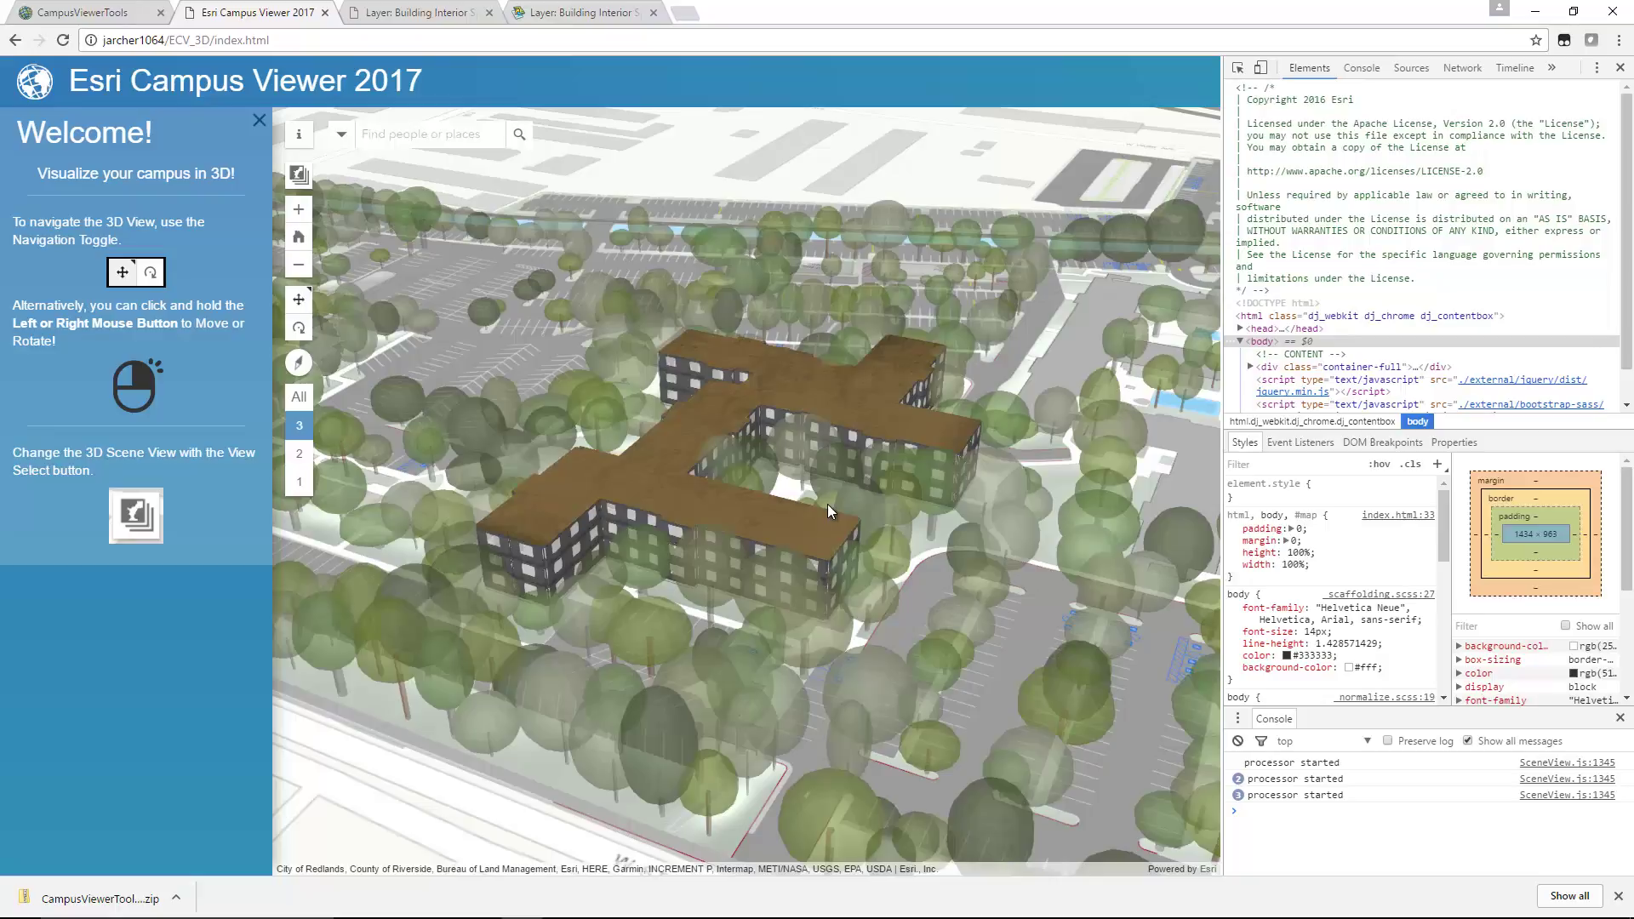
# Close DevTools and switch the scene view to Interior, then back to Home.
pyautogui.click(1622, 71)
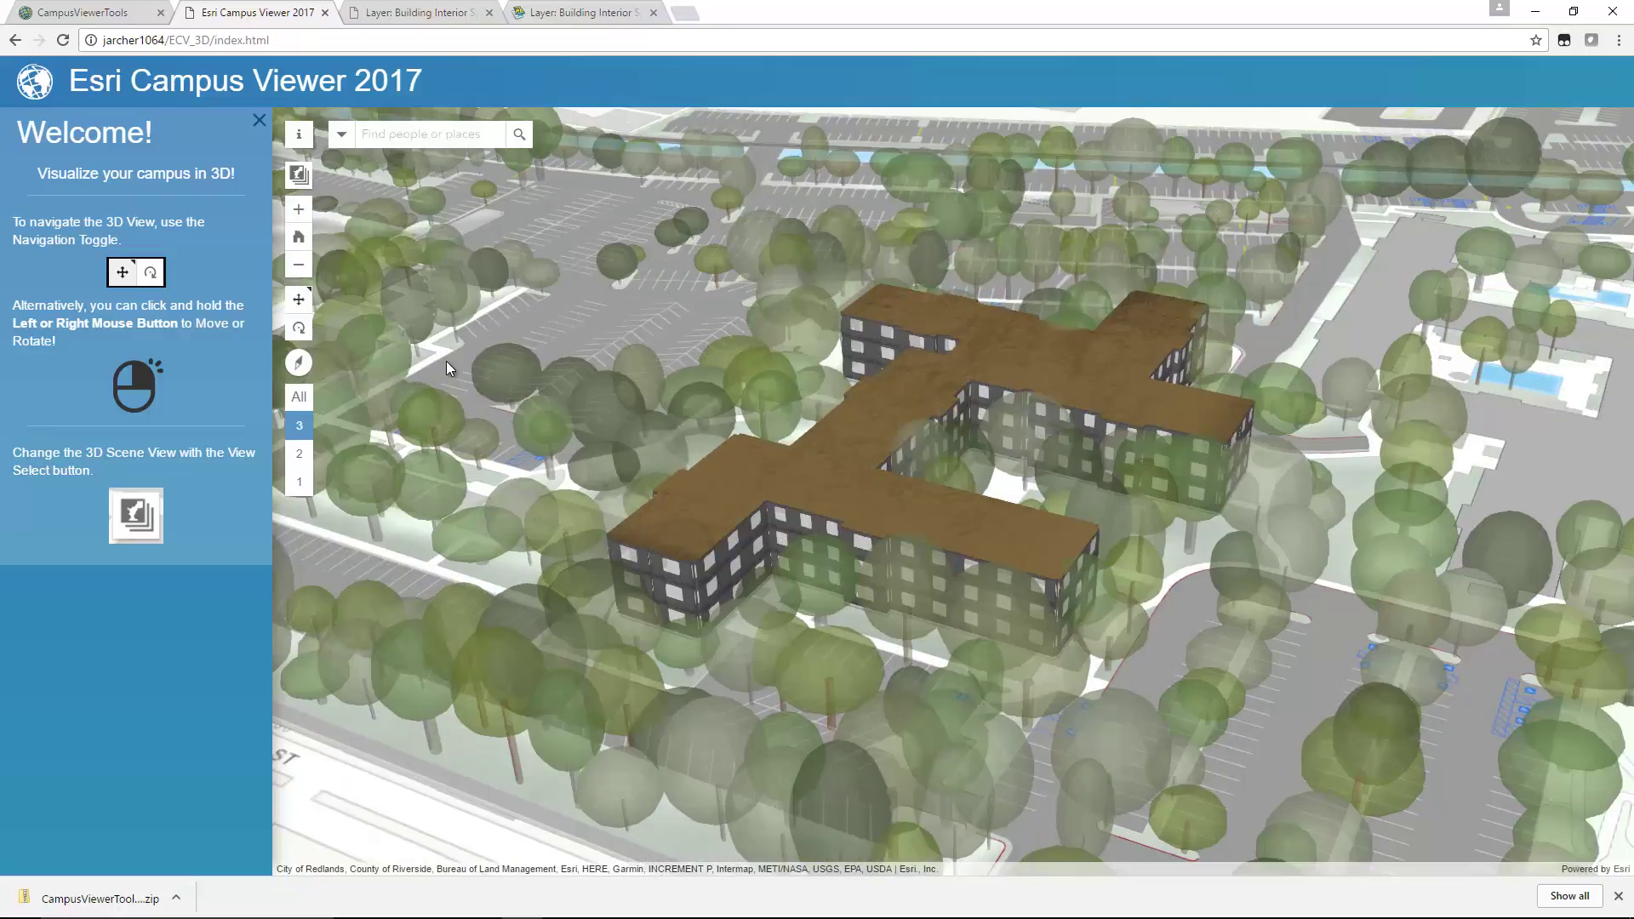
pyautogui.click(303, 176)
pyautogui.click(158, 274)
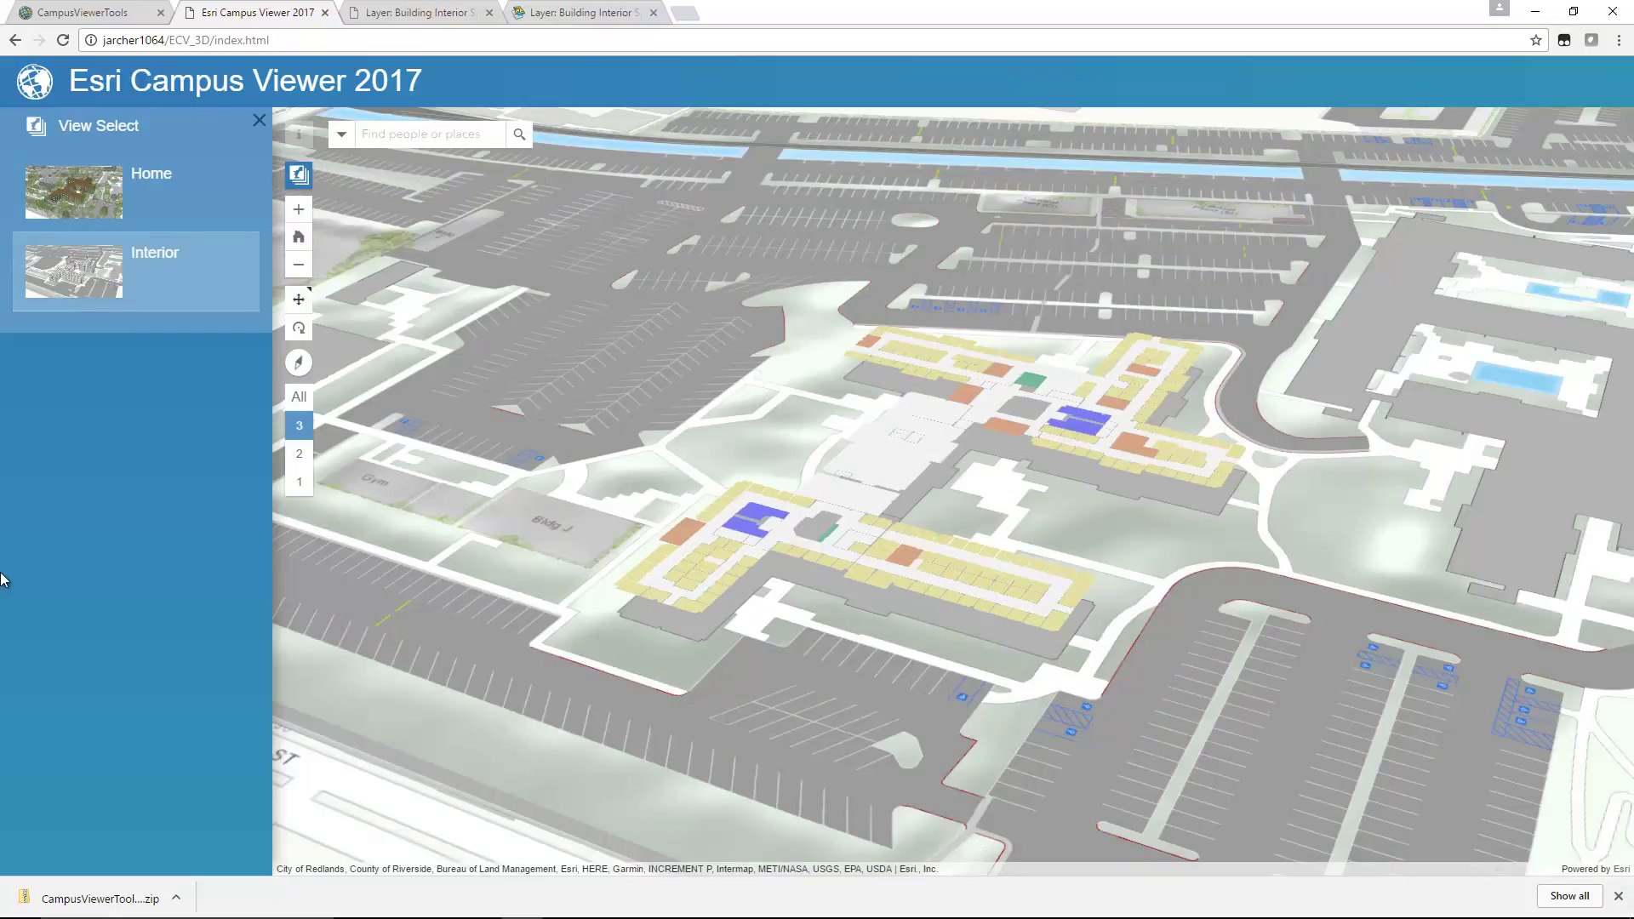
pyautogui.click(157, 176)
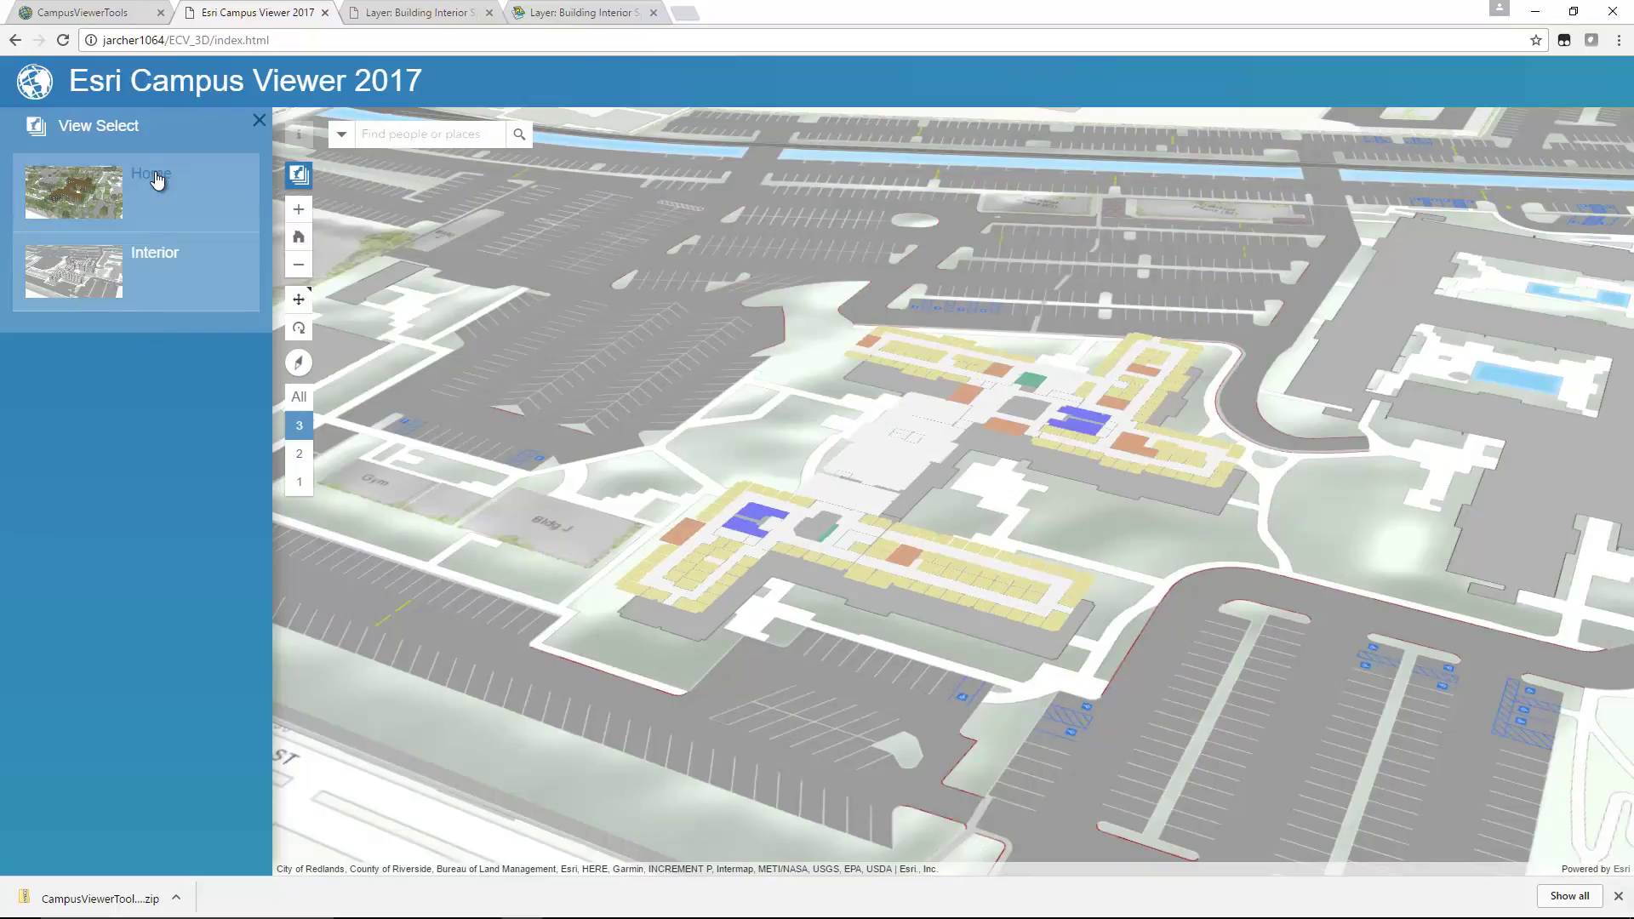
# Search for O1s Conference Room A and show it on floor 1's interior layout.
pyautogui.click(400, 136)
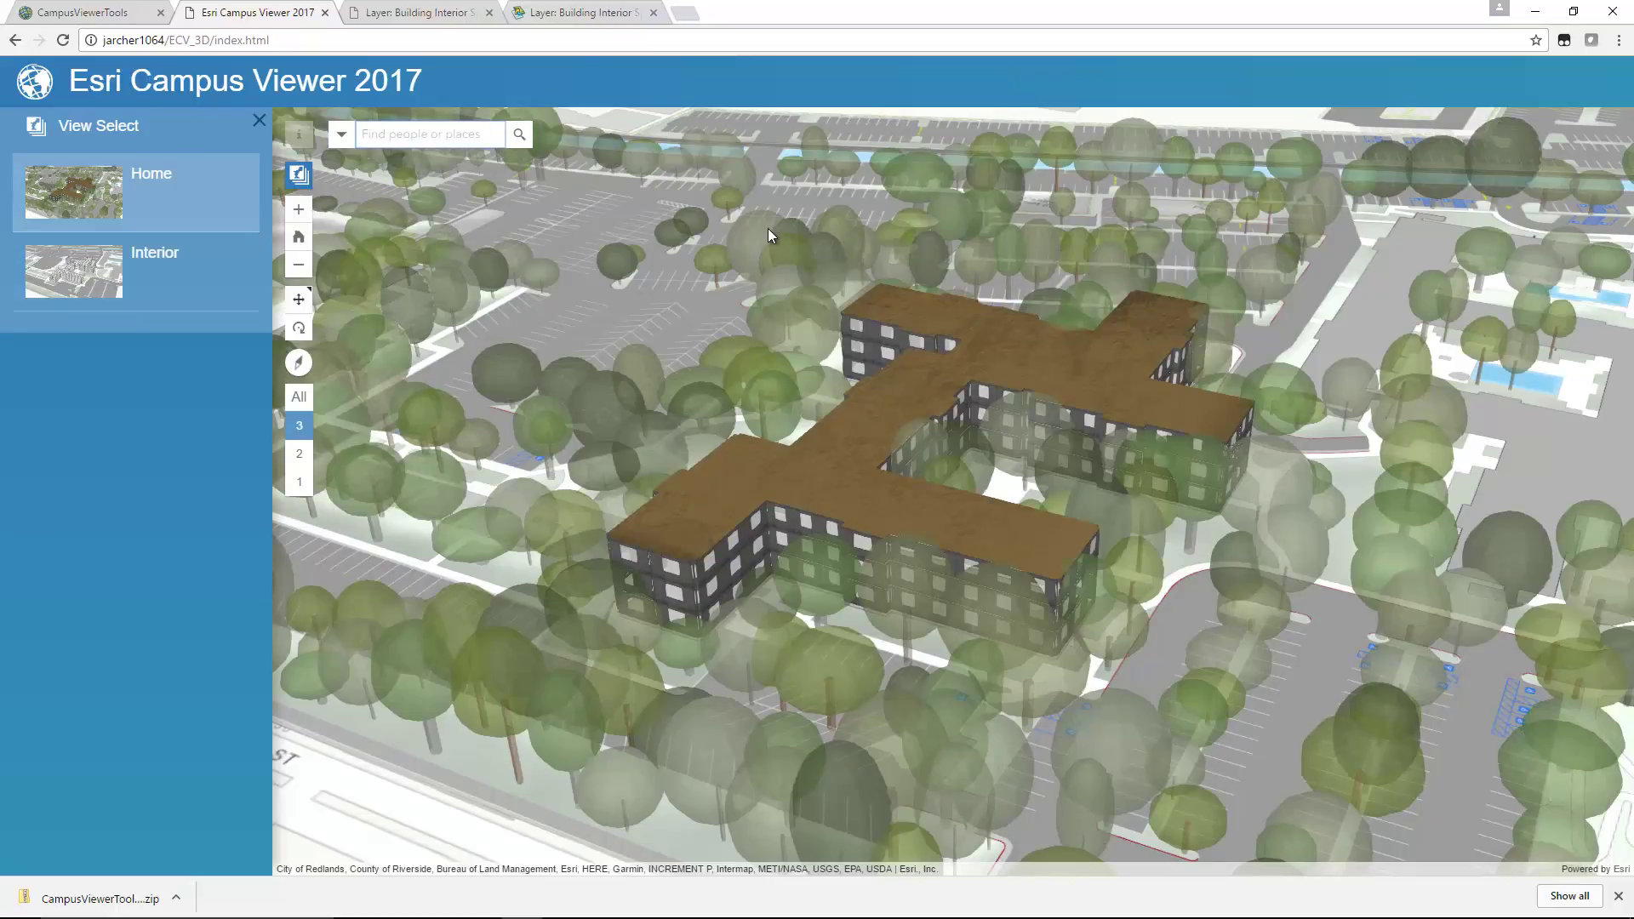
pyautogui.write('O1')
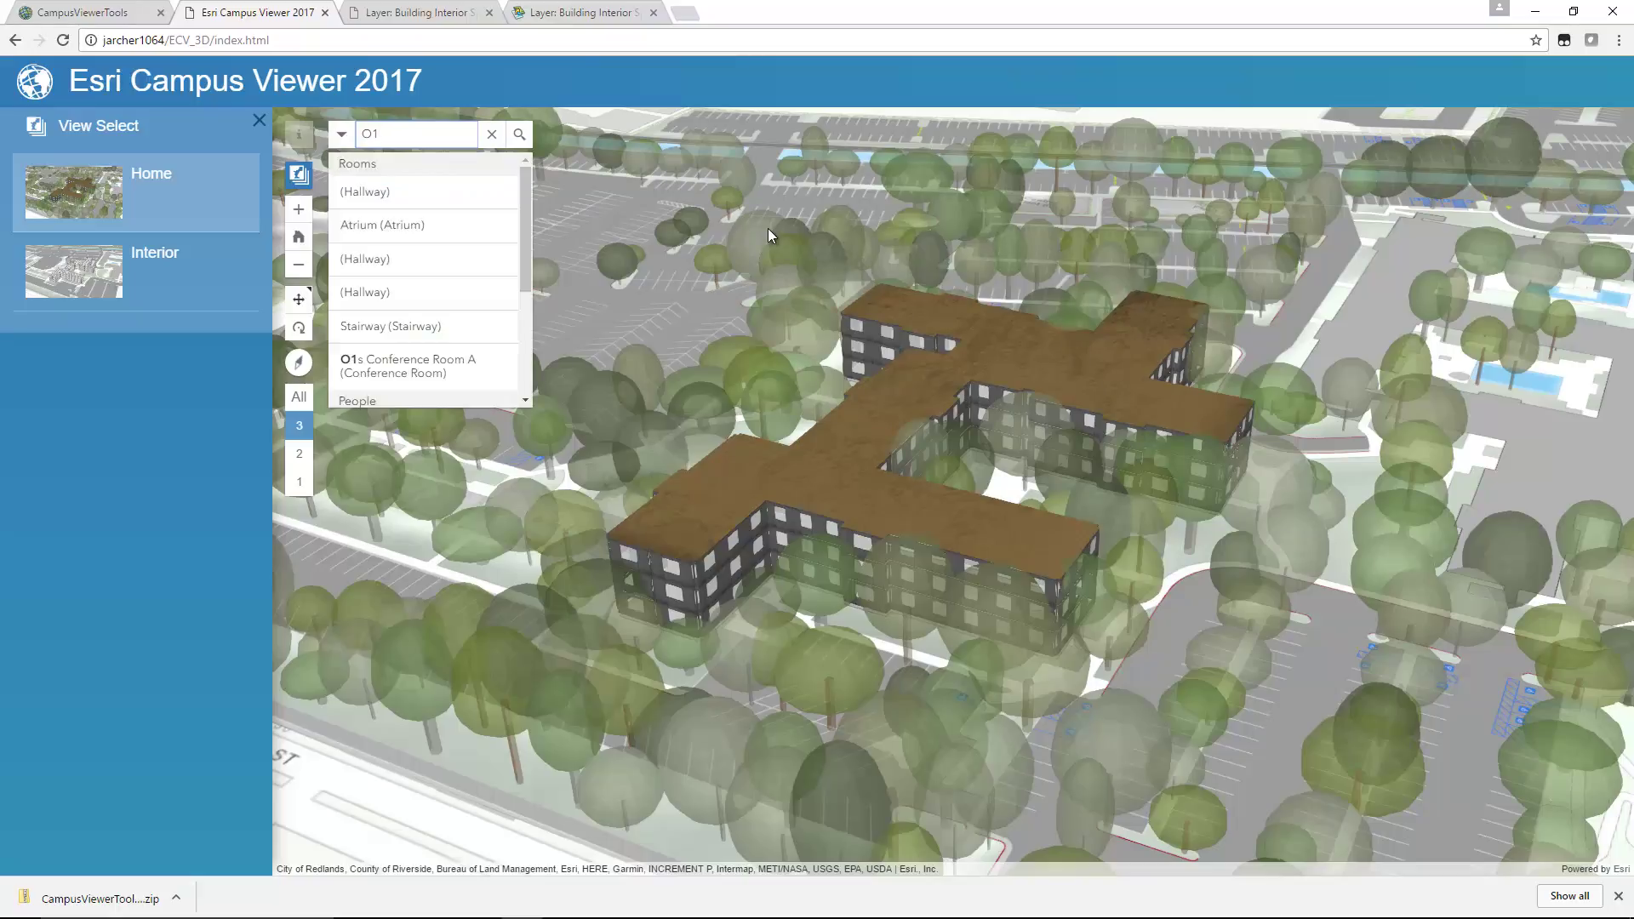
pyautogui.click(431, 365)
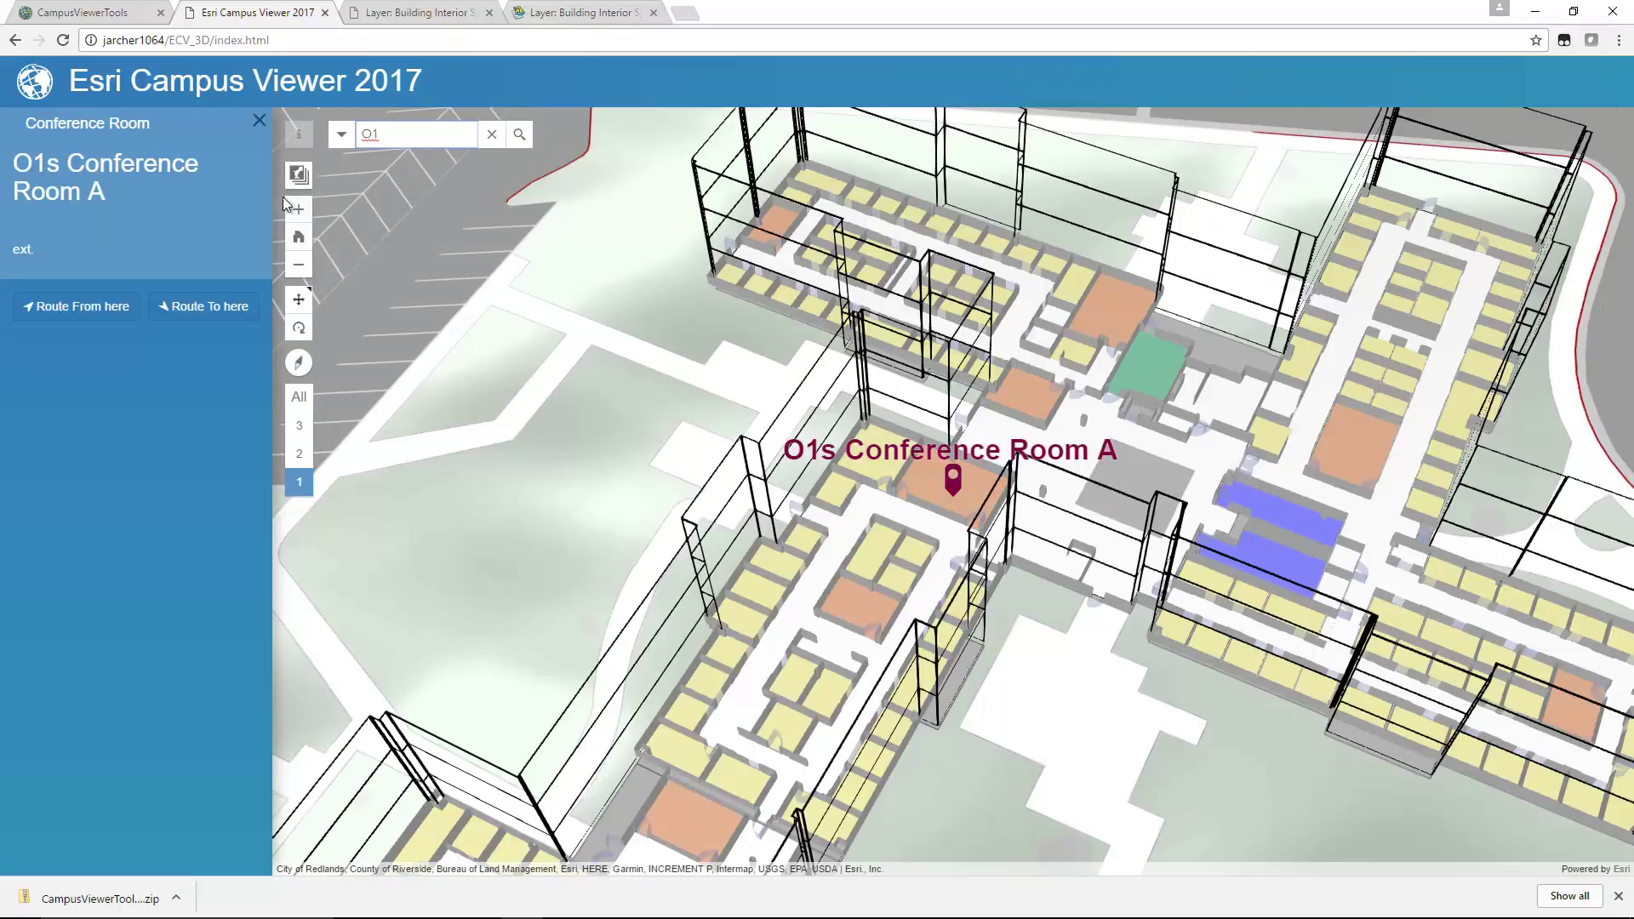
# Route to O1s Conference Room A starting from OA3s Conference Room (1 min 49 sec, 107.12 m).
pyautogui.click(203, 307)
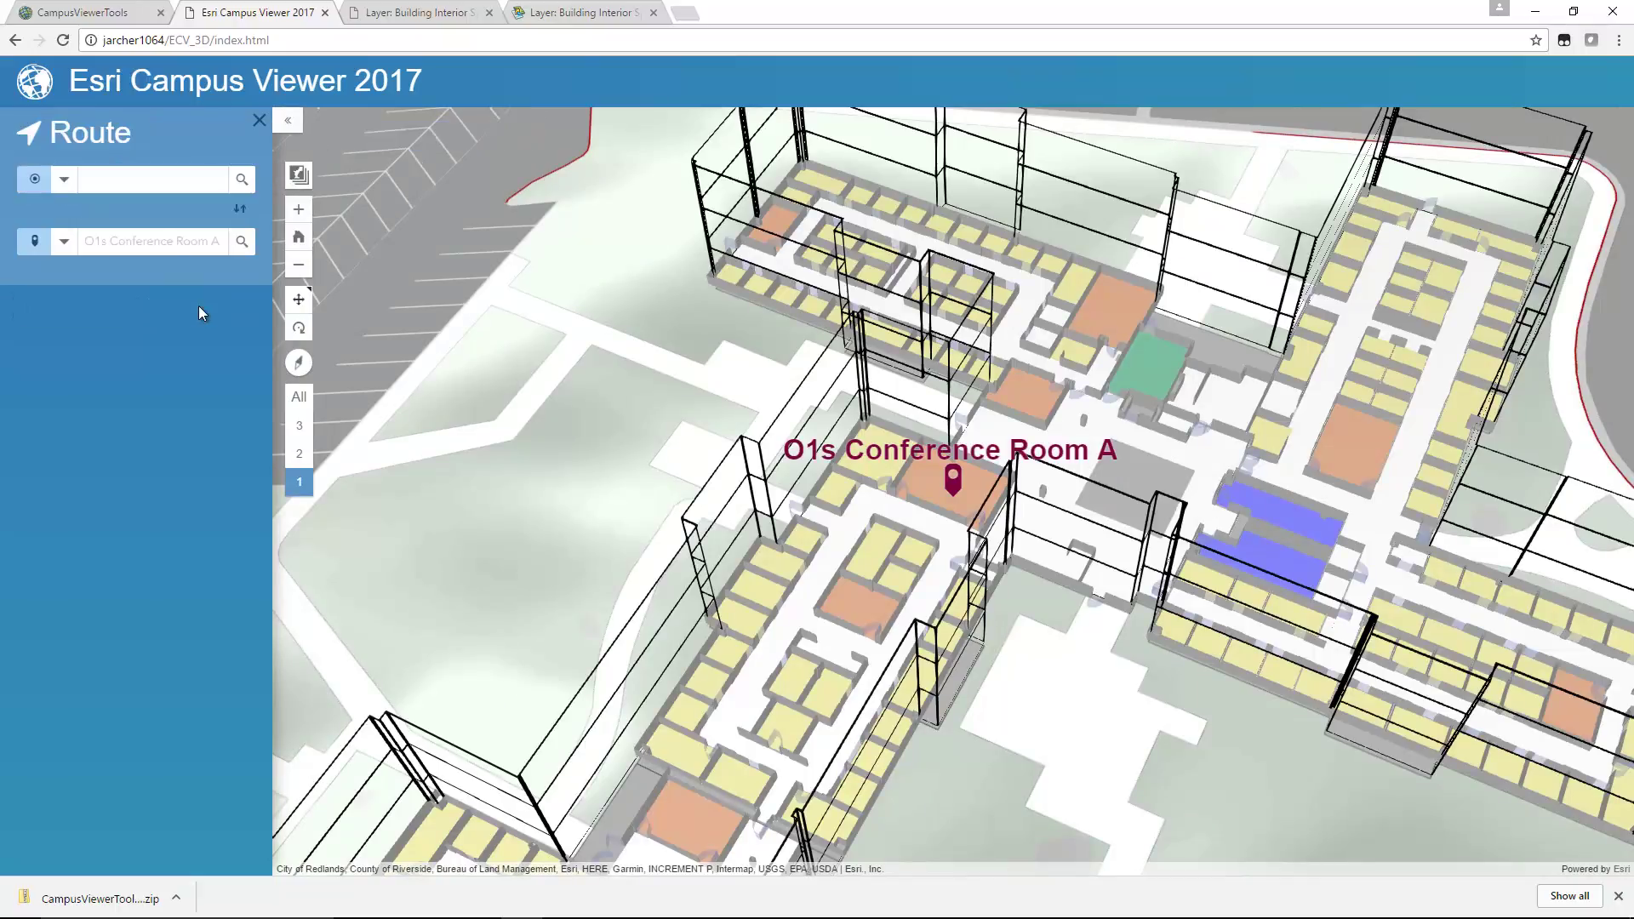
pyautogui.click(160, 180)
pyautogui.write('OA3')
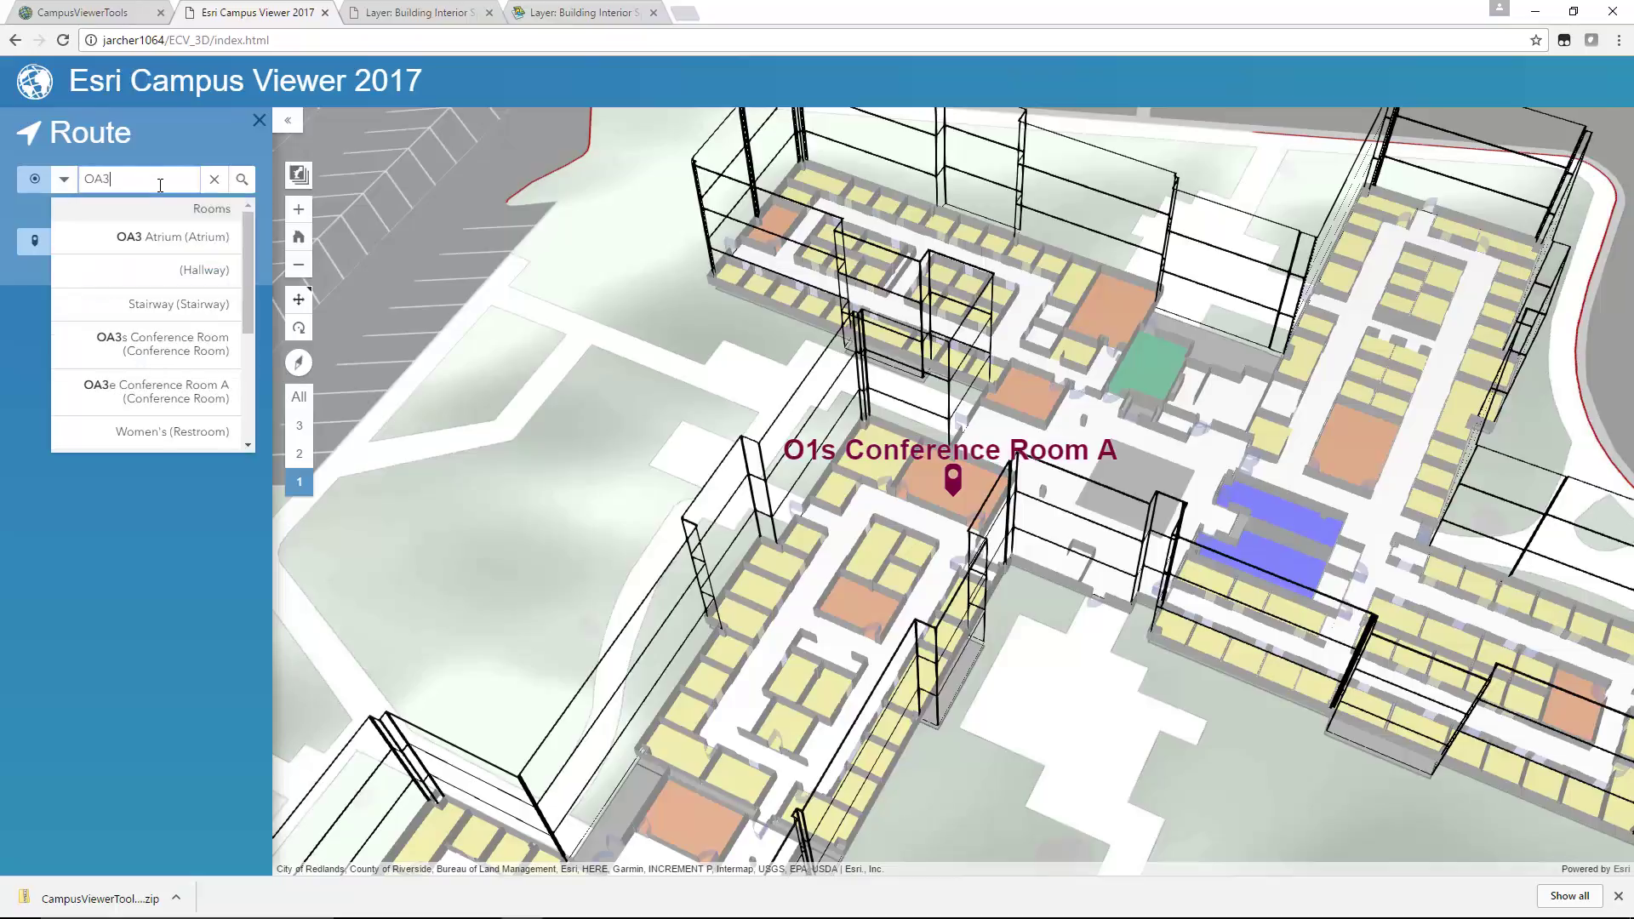
pyautogui.click(160, 344)
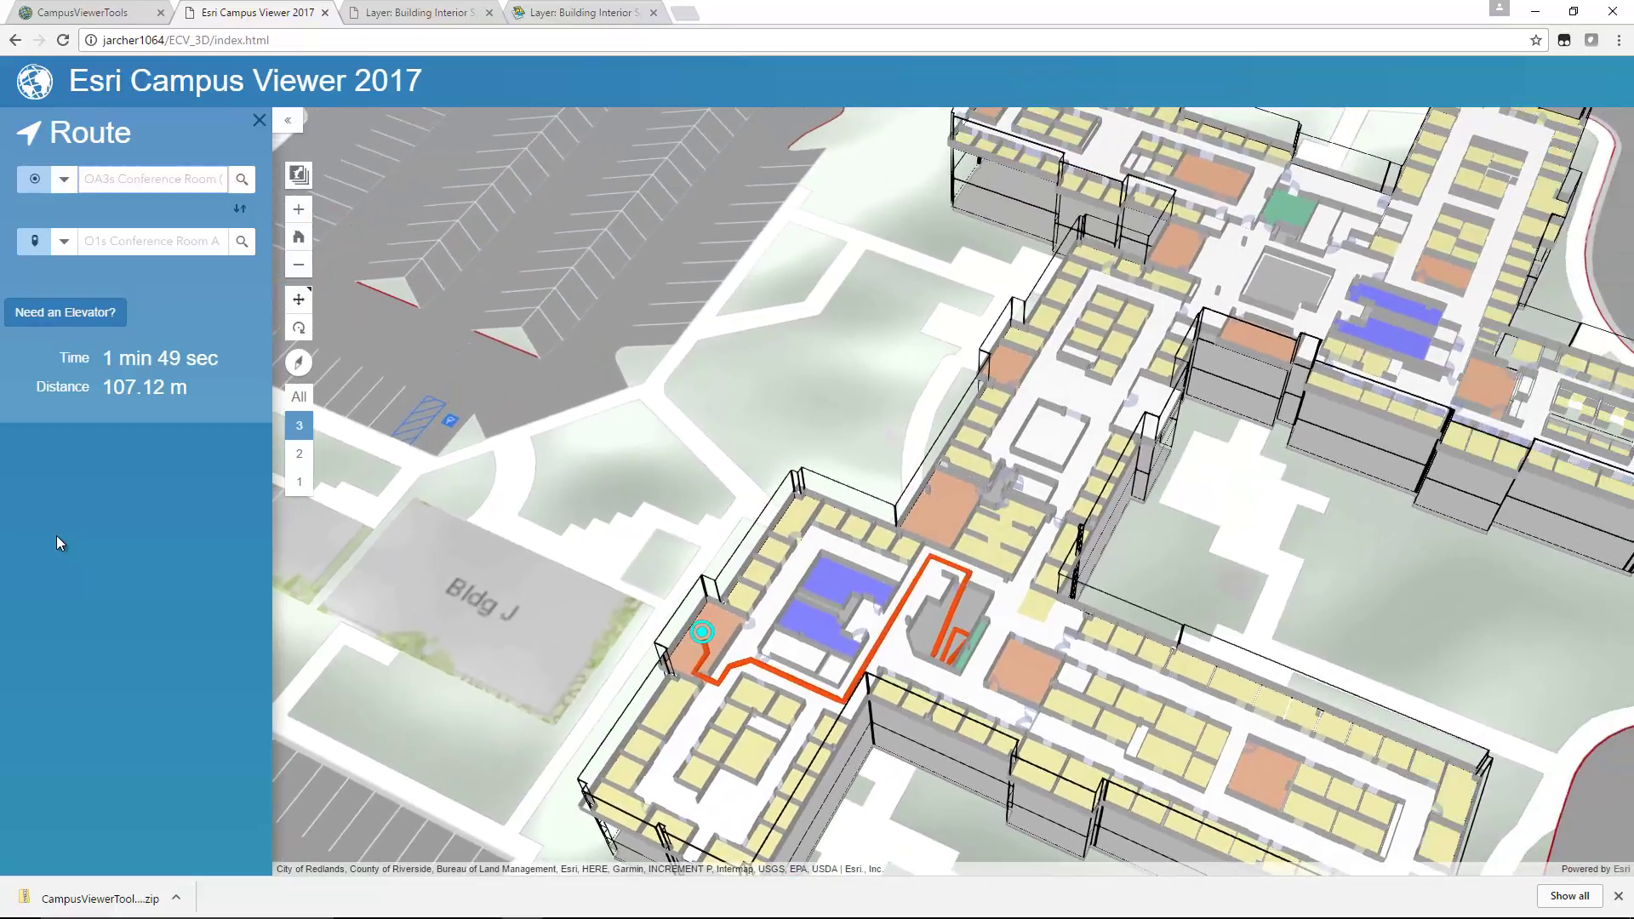
# Switch the route to the Need an Elevator? option so it recalculates.
pyautogui.click(67, 312)
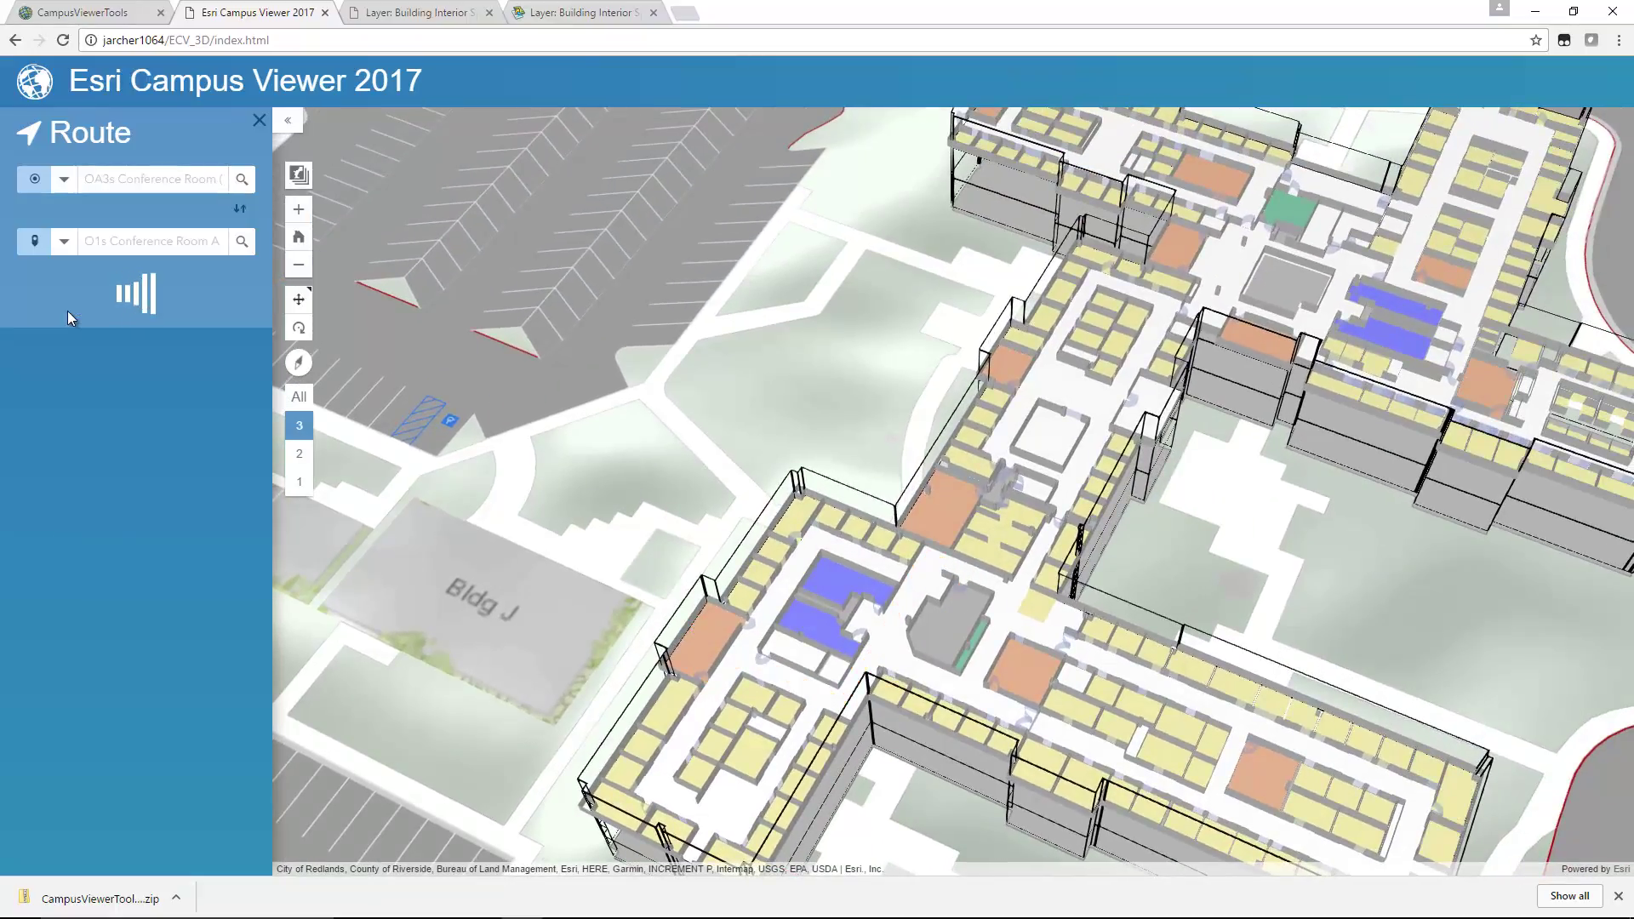